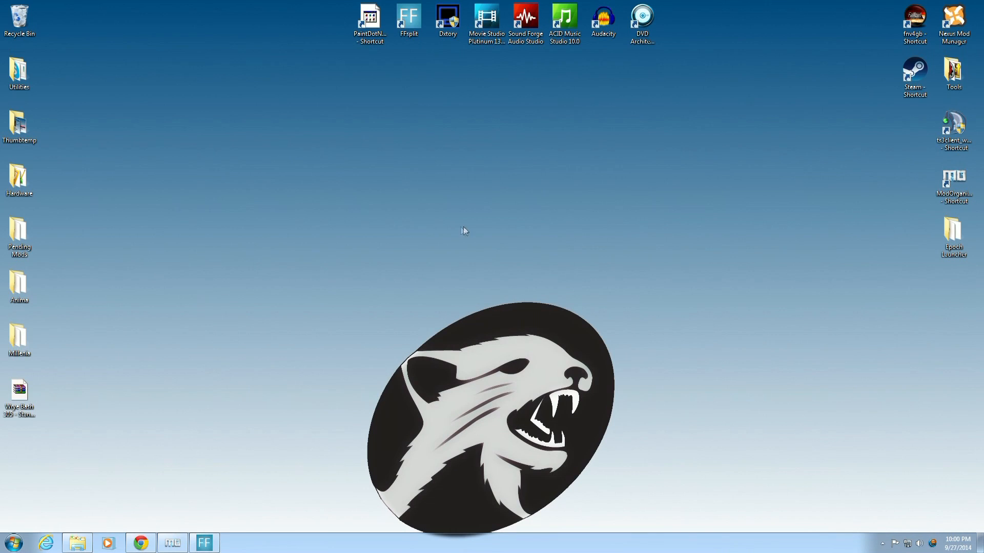
Select T3nd0s Skyrim Redone in Mod Organizer, and show the files of the SkyRe Compatibility and ReProccer Patches page in Chrome.
{"action": "left_click", "coordinate": [172, 543]}
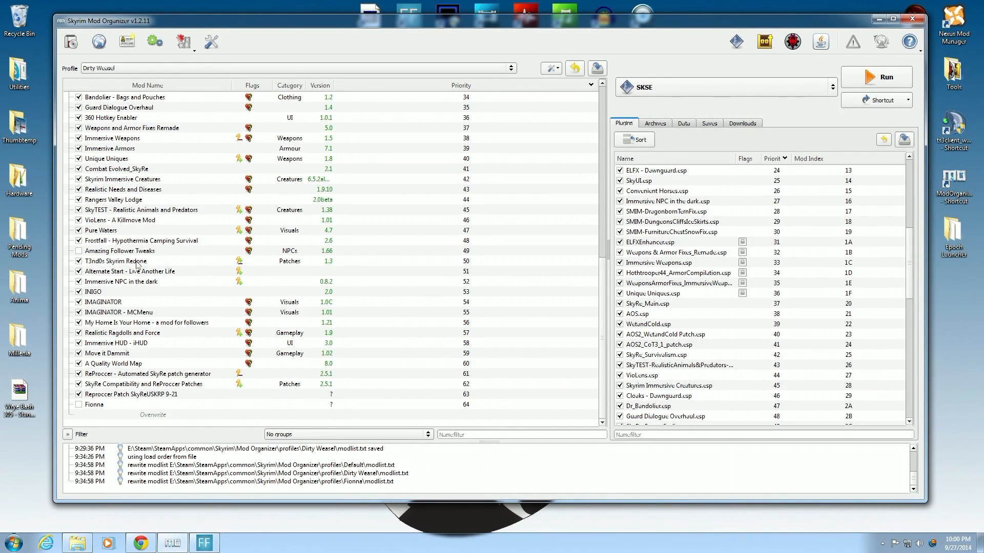
{"action": "left_click", "coordinate": [167, 263]}
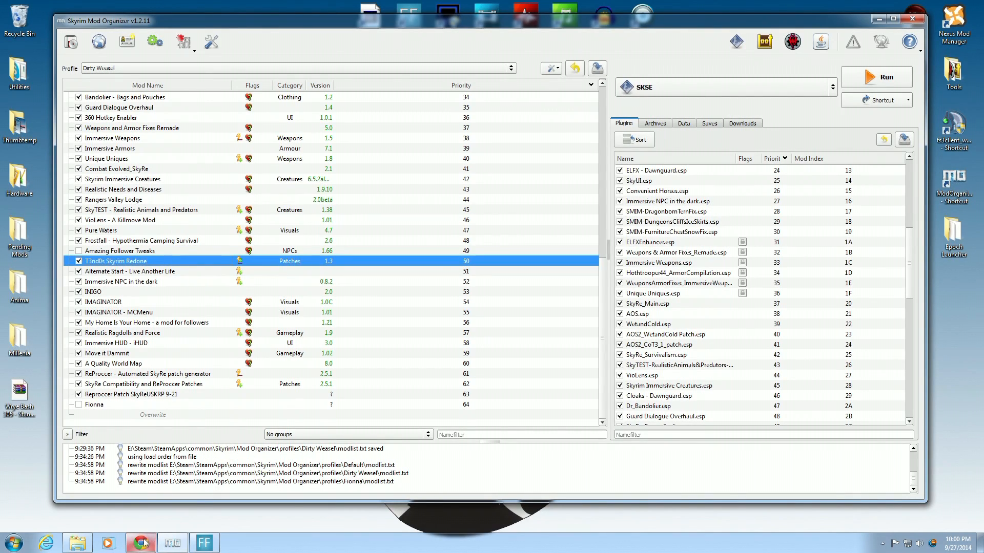
{"action": "mouse_move", "coordinate": [144, 543]}
{"action": "left_click", "coordinate": [140, 491]}
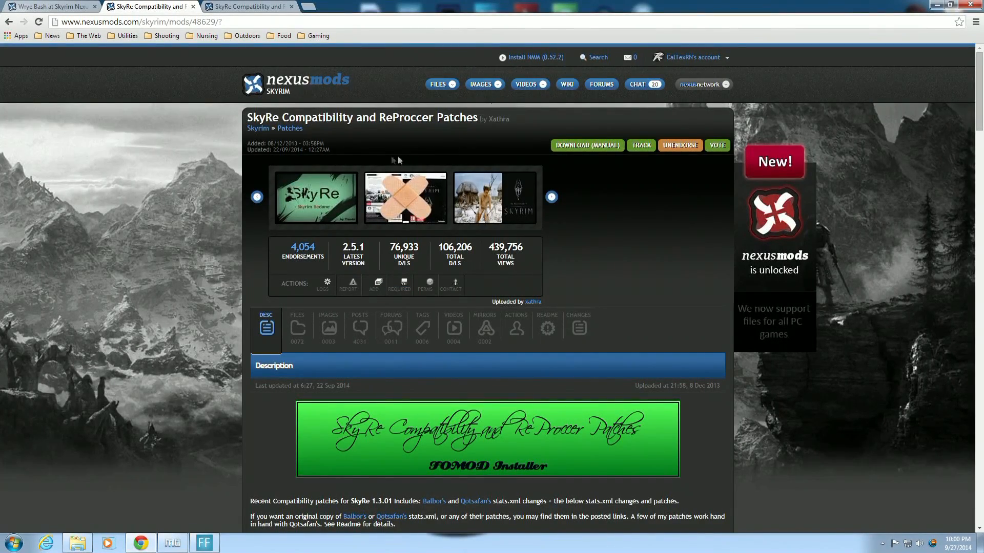
{"action": "scroll", "coordinate": [405, 162], "scroll_direction": "down", "scroll_amount": 4}
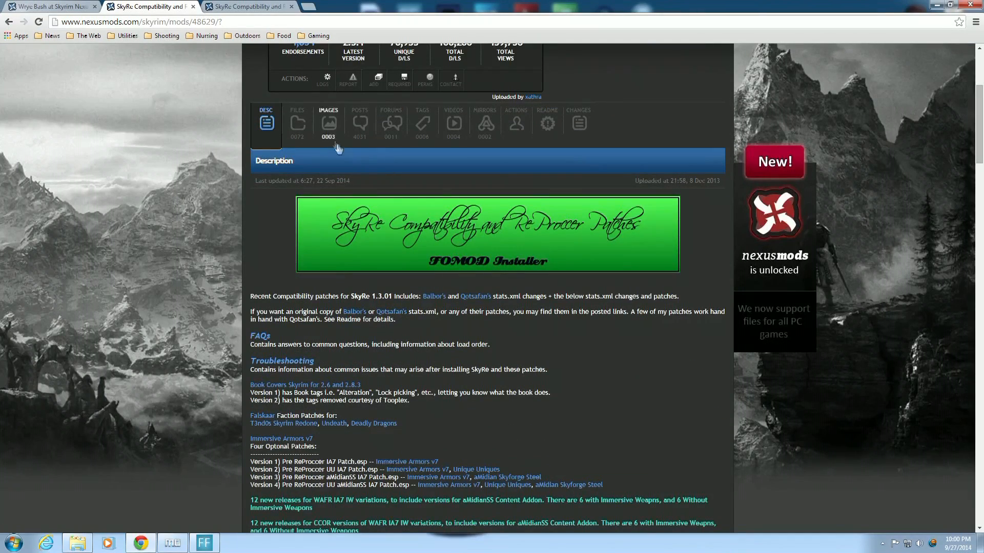
{"action": "left_click", "coordinate": [299, 134]}
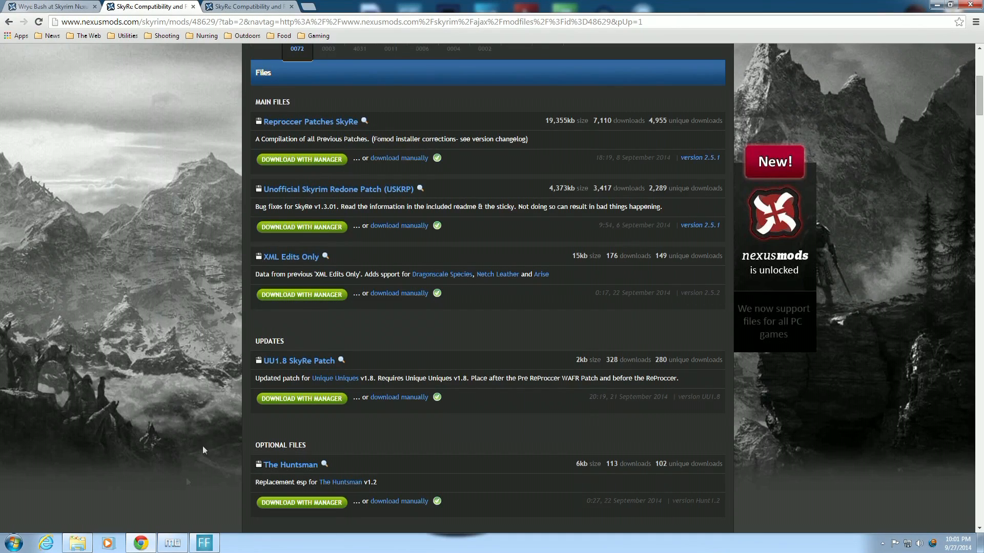
Switch back to Mod Organizer and review the downloaded archives, the installed mods' order and the plugin load order.
{"action": "left_click", "coordinate": [172, 543]}
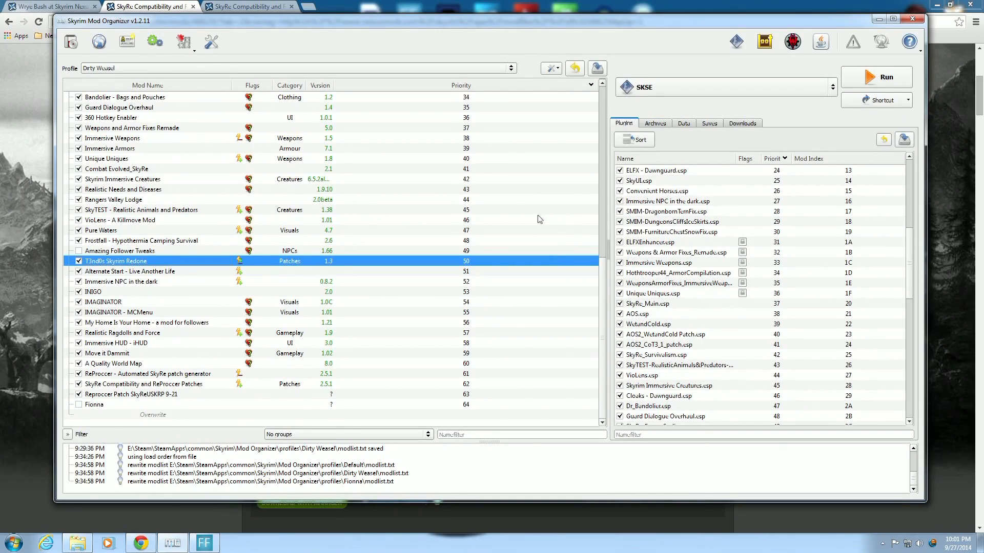
{"action": "left_click", "coordinate": [742, 125]}
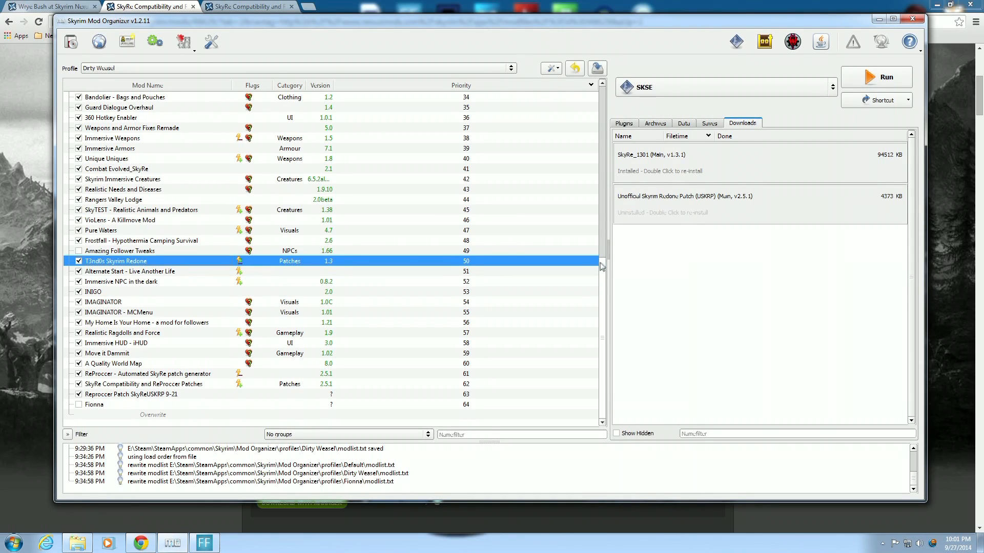
{"action": "left_click_drag", "start_coordinate": [606, 256], "coordinate": [599, 99]}
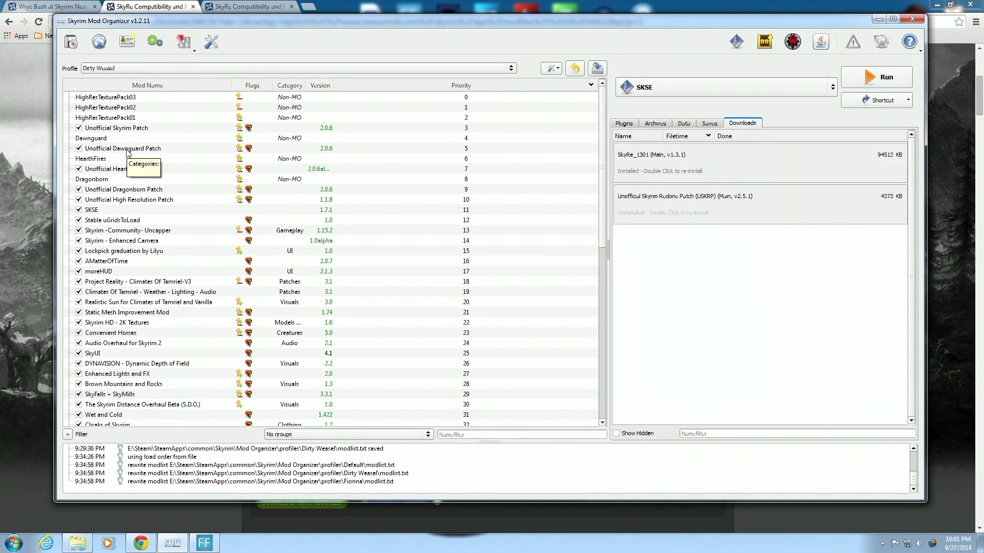
{"action": "left_click", "coordinate": [629, 124]}
{"action": "left_click_drag", "start_coordinate": [909, 239], "coordinate": [908, 191]}
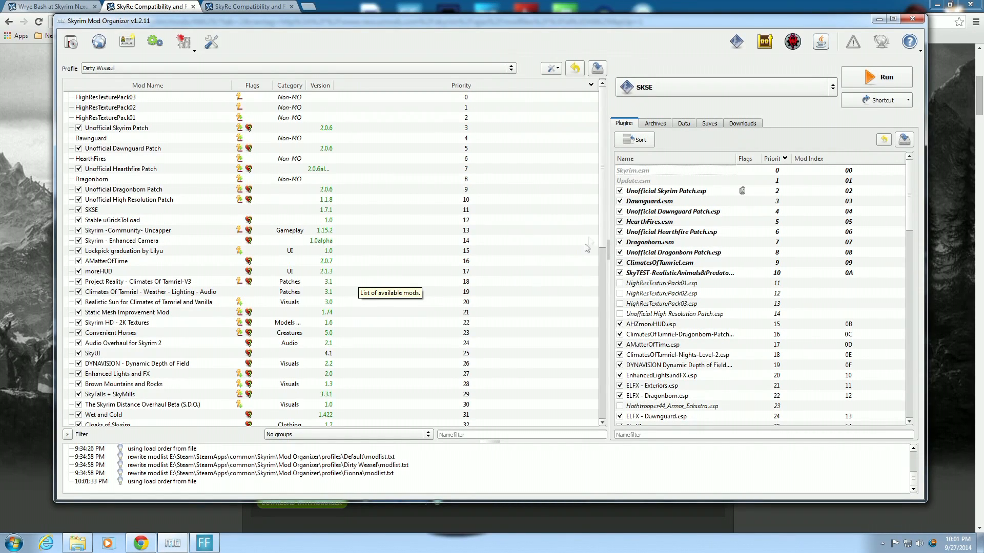
{"action": "left_click_drag", "start_coordinate": [602, 219], "coordinate": [603, 291]}
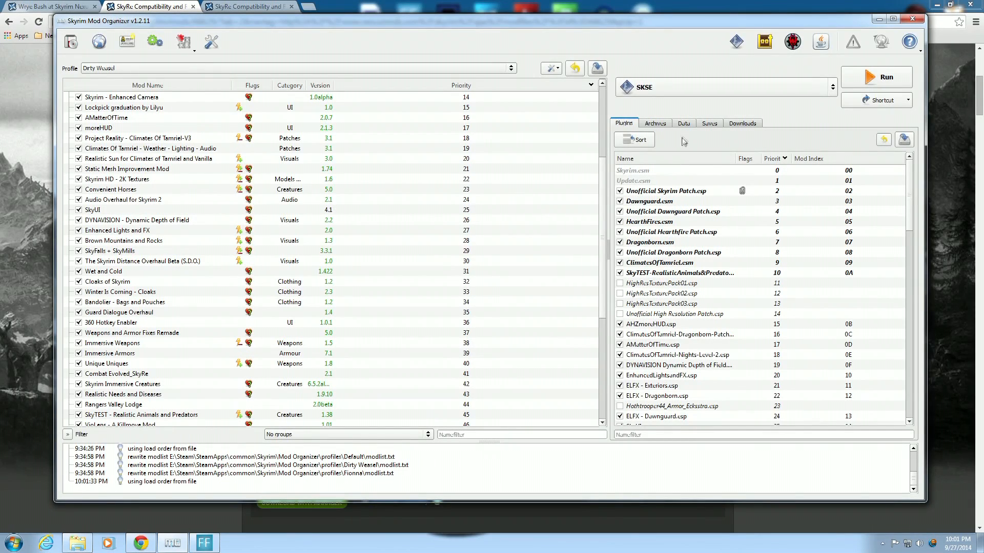
Start installing the downloaded Unofficial Skyrim Redone Patch archive under the name "Unofficial Skyrim Redone Patch (USKRP)".
{"action": "left_click", "coordinate": [745, 125]}
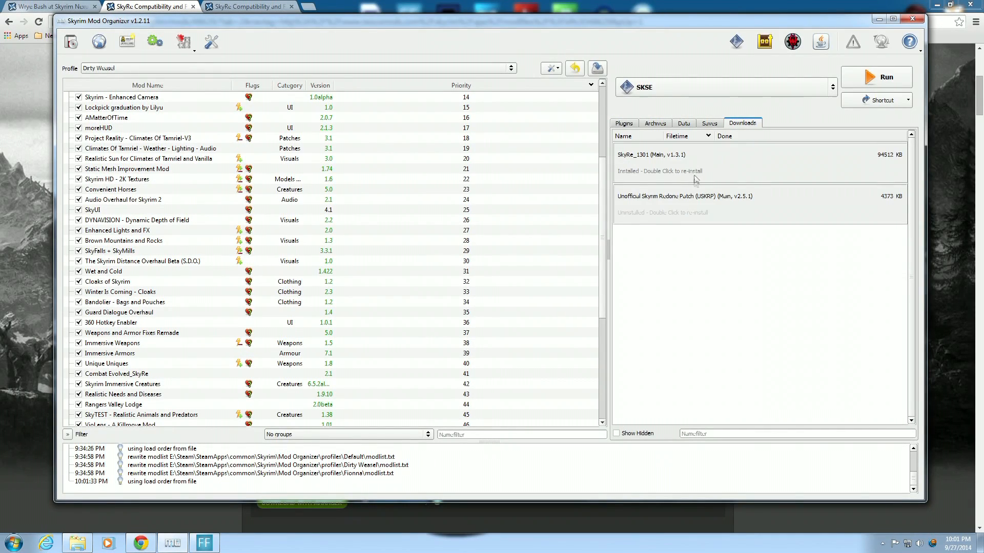
{"action": "double_click", "coordinate": [694, 199]}
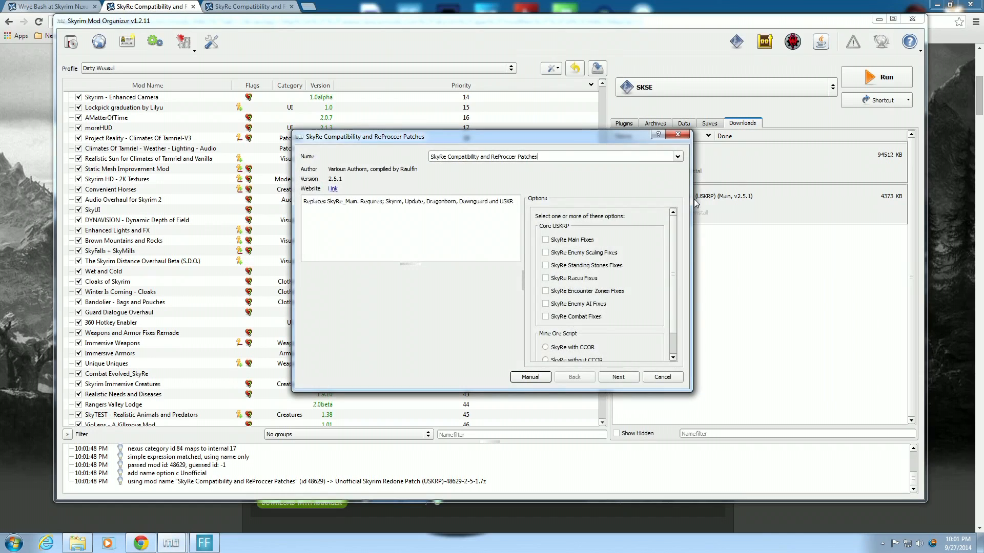
{"action": "left_click", "coordinate": [678, 156]}
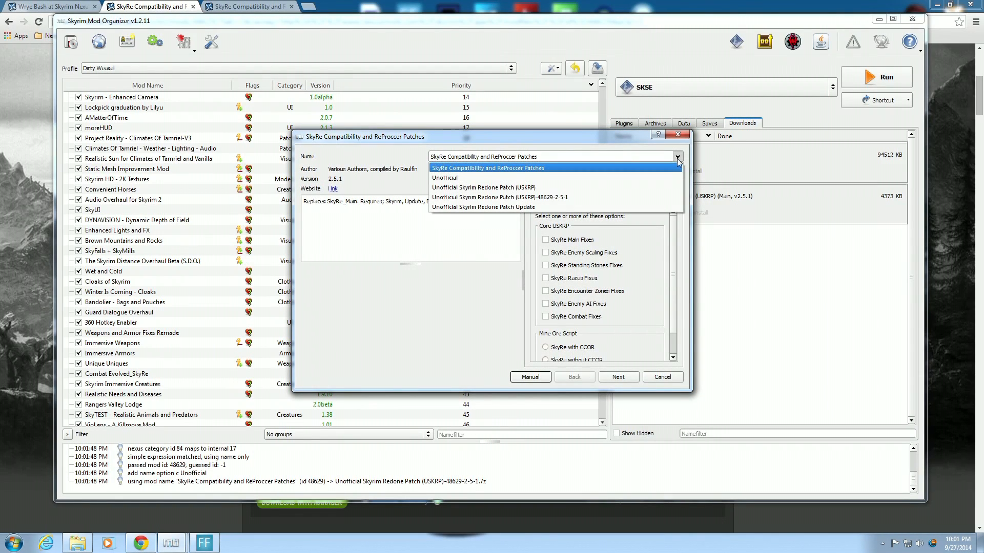
{"action": "left_click", "coordinate": [536, 188]}
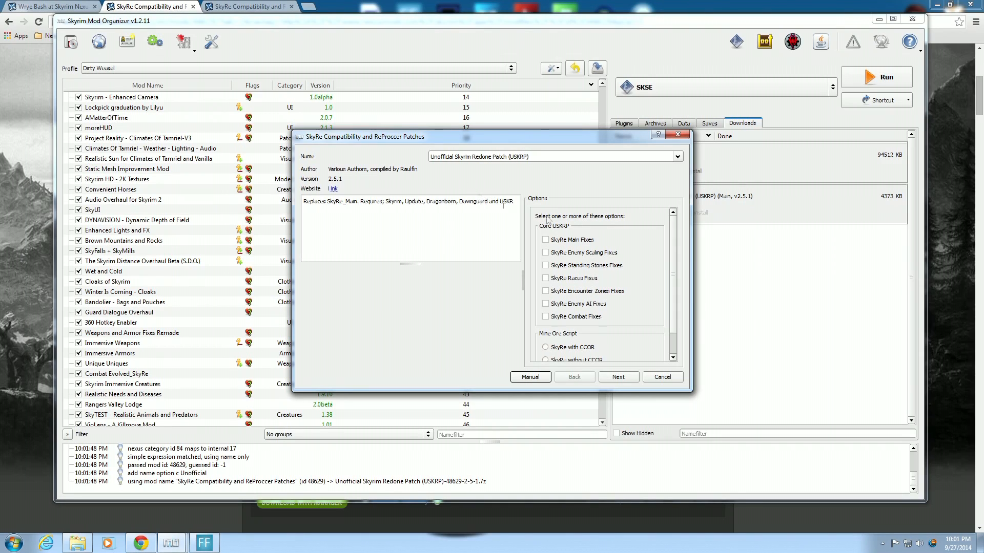
Include the SkyRe Main, Enemy Scaling, Races, Enemy AI and Combat Fixes in the patch and complete its installation.
{"action": "left_click_drag", "start_coordinate": [674, 239], "coordinate": [675, 263]}
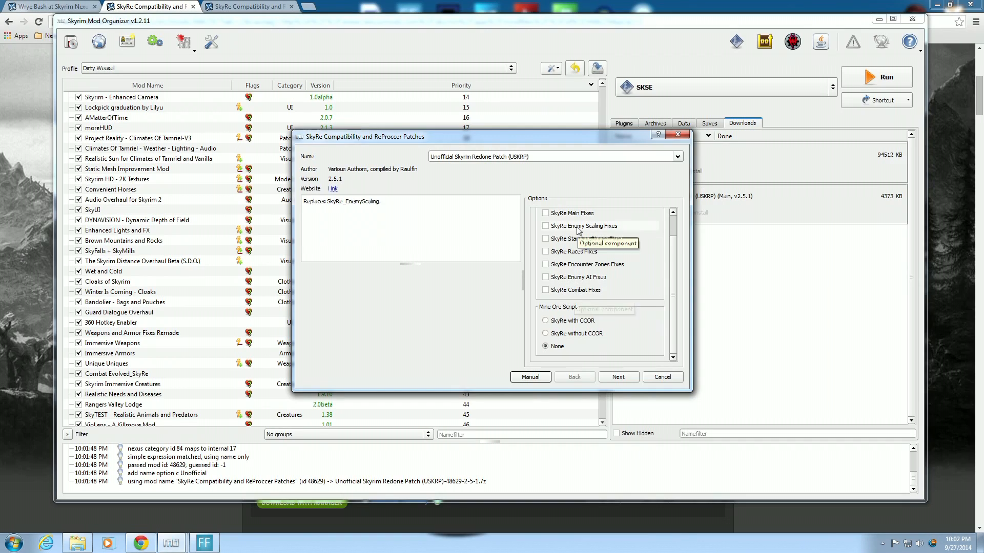
{"action": "left_click", "coordinate": [547, 213]}
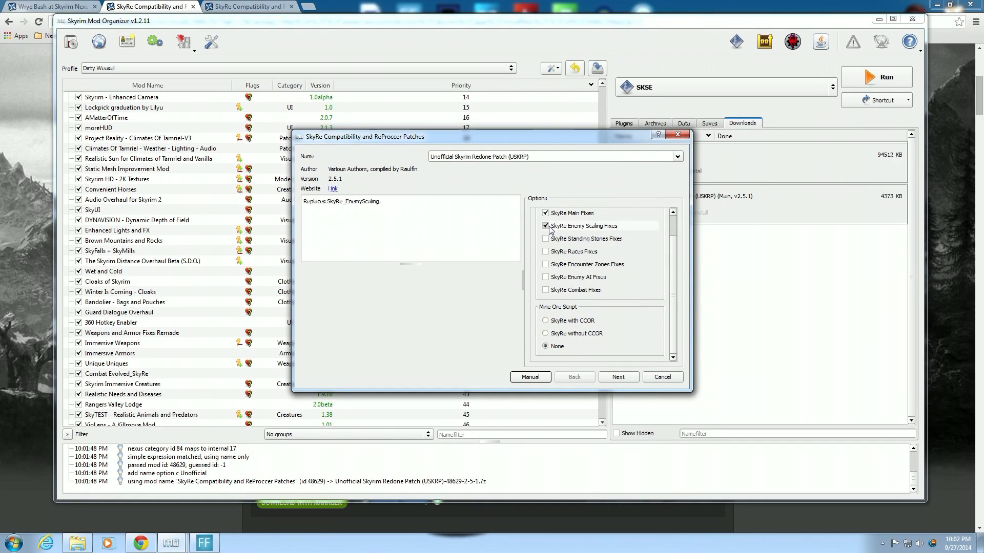
{"action": "left_click", "coordinate": [546, 251]}
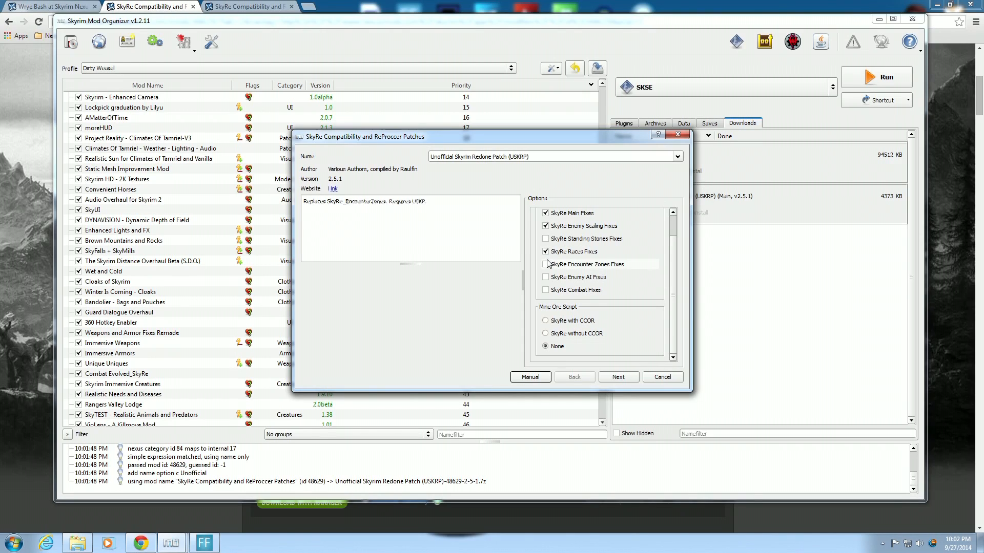
{"action": "left_click", "coordinate": [545, 277]}
{"action": "left_click", "coordinate": [546, 290]}
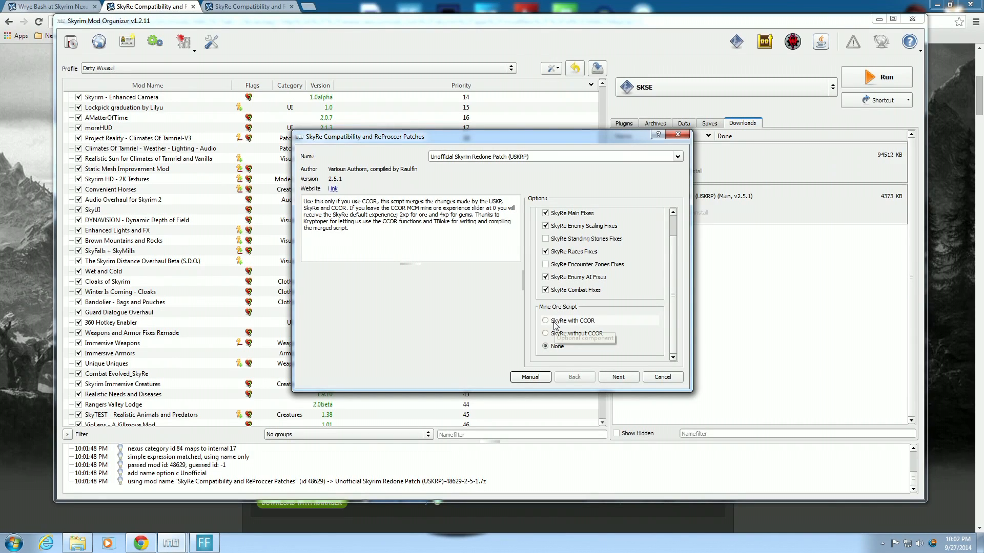
{"action": "left_click", "coordinate": [592, 338]}
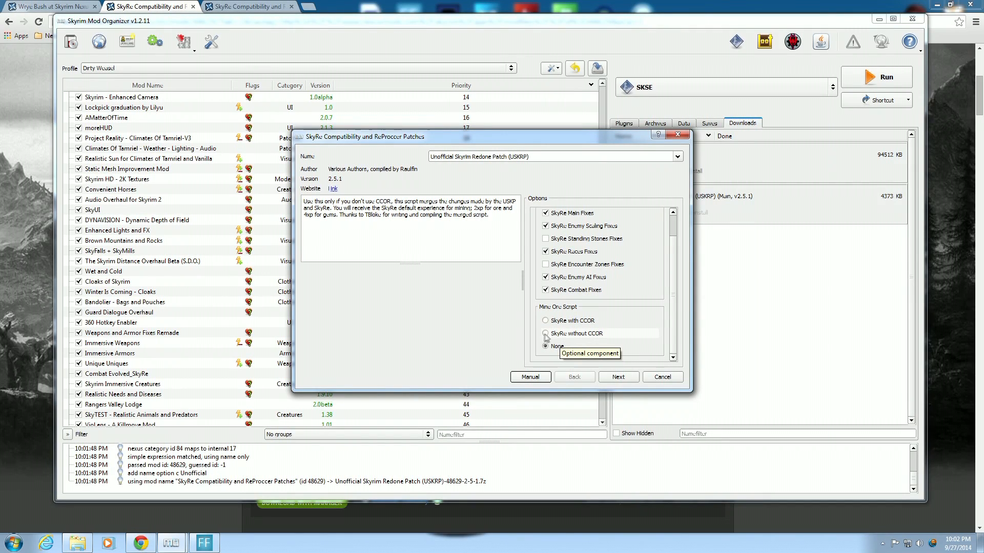
{"action": "left_click", "coordinate": [610, 377]}
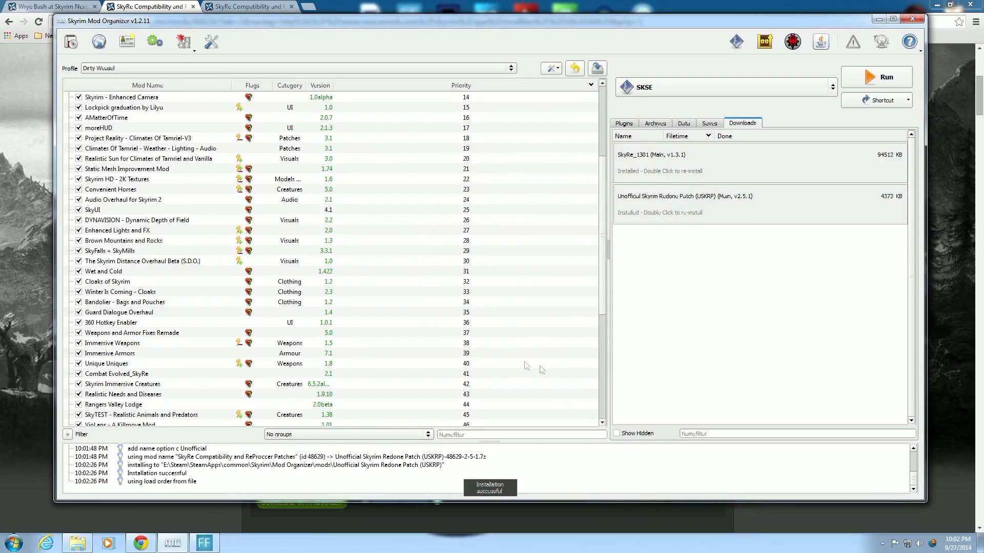
Place Unofficial Skyrim Redone Patch (USKRP) directly below T3nd0s Skyrim Redone in the mod list and enable it.
{"action": "left_click_drag", "start_coordinate": [602, 292], "coordinate": [603, 398]}
{"action": "left_click", "coordinate": [180, 416]}
{"action": "left_click_drag", "start_coordinate": [180, 416], "coordinate": [82, 271]}
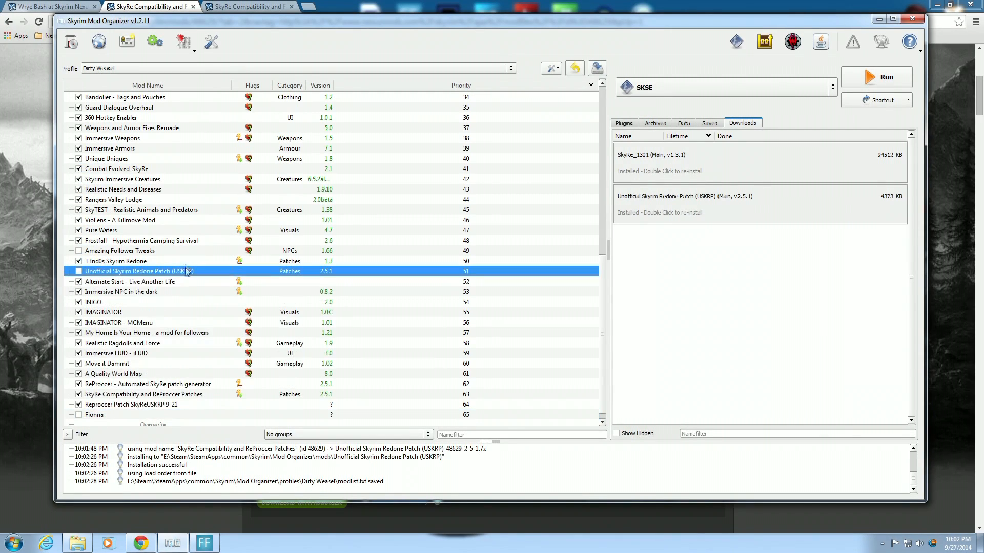
{"action": "left_click", "coordinate": [80, 272]}
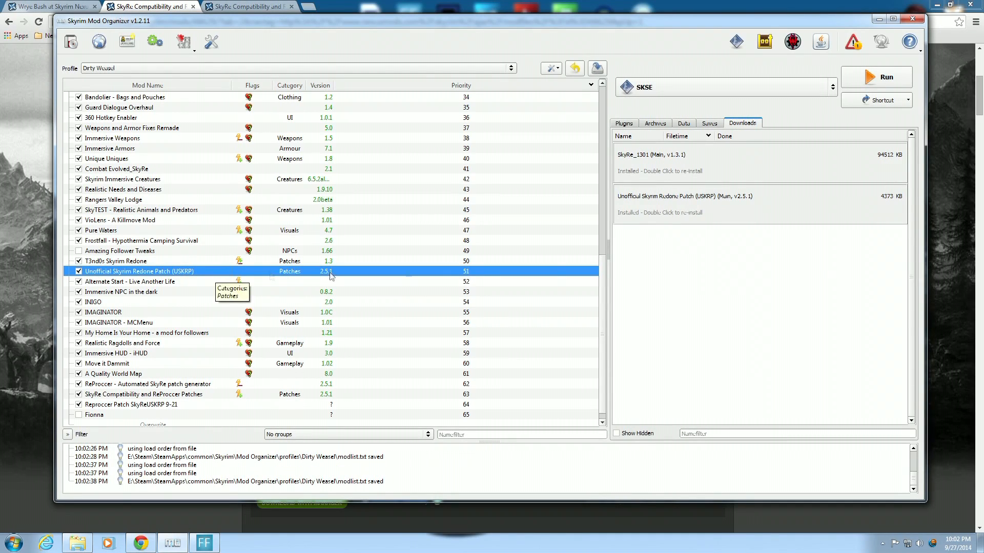
Read the details of the reported potential mod order problem and close the problem report.
{"action": "left_click", "coordinate": [853, 45]}
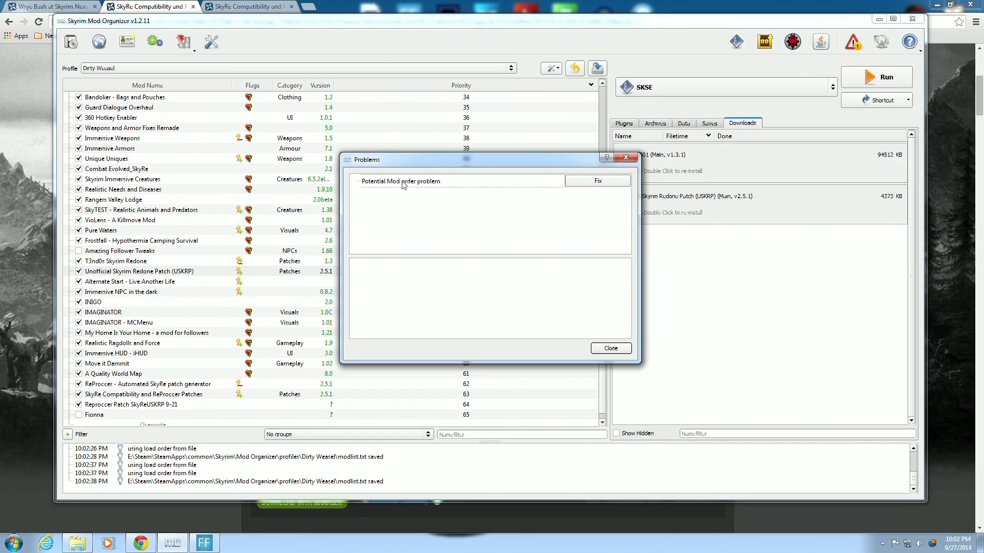
{"action": "left_click", "coordinate": [432, 181]}
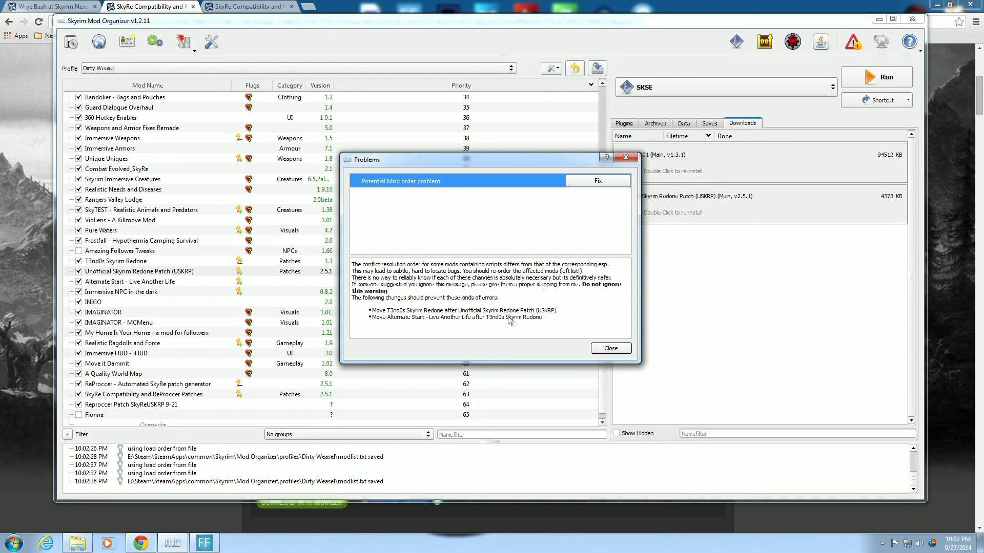
{"action": "left_click", "coordinate": [595, 349]}
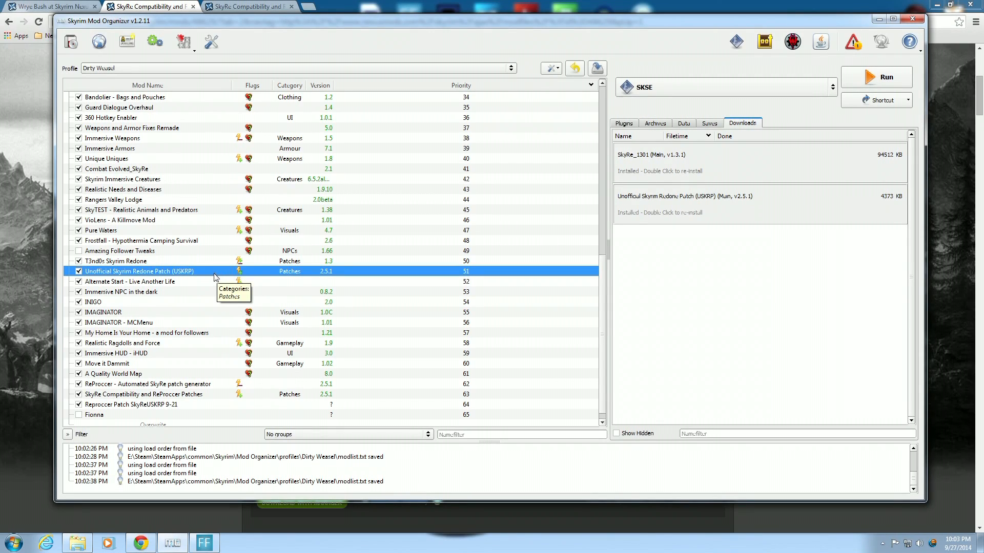
Move Unofficial Skyrim Redone Patch (USKRP) directly above T3nd0s Skyrim Redone and refresh the mod list.
{"action": "left_click_drag", "start_coordinate": [208, 275], "coordinate": [207, 258]}
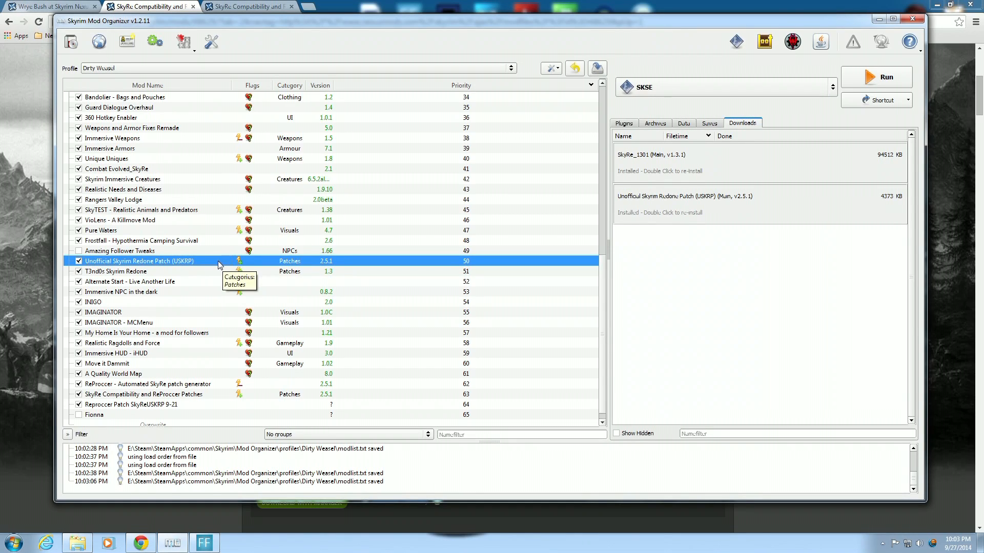
{"action": "right_click", "coordinate": [217, 260]}
{"action": "mouse_move", "coordinate": [287, 253]}
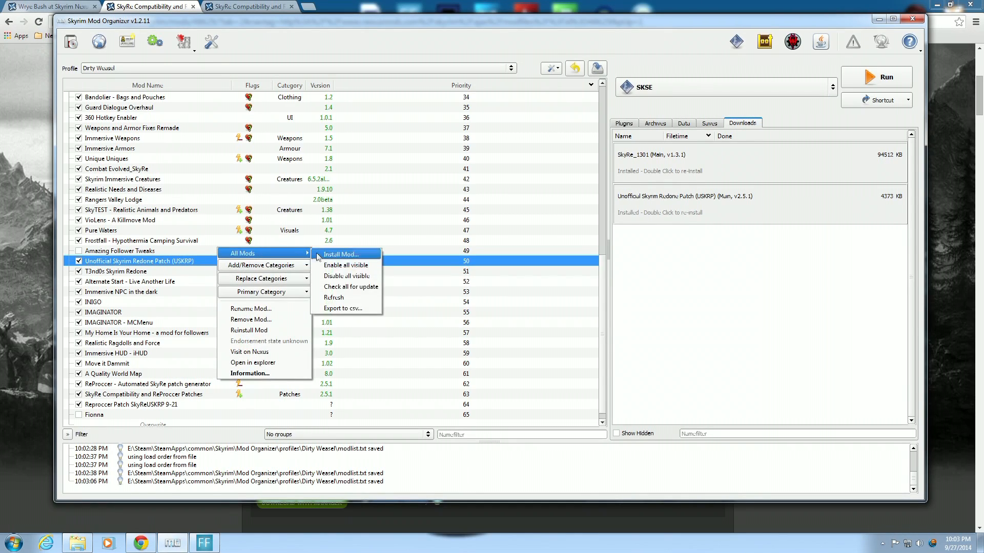
{"action": "left_click", "coordinate": [338, 287]}
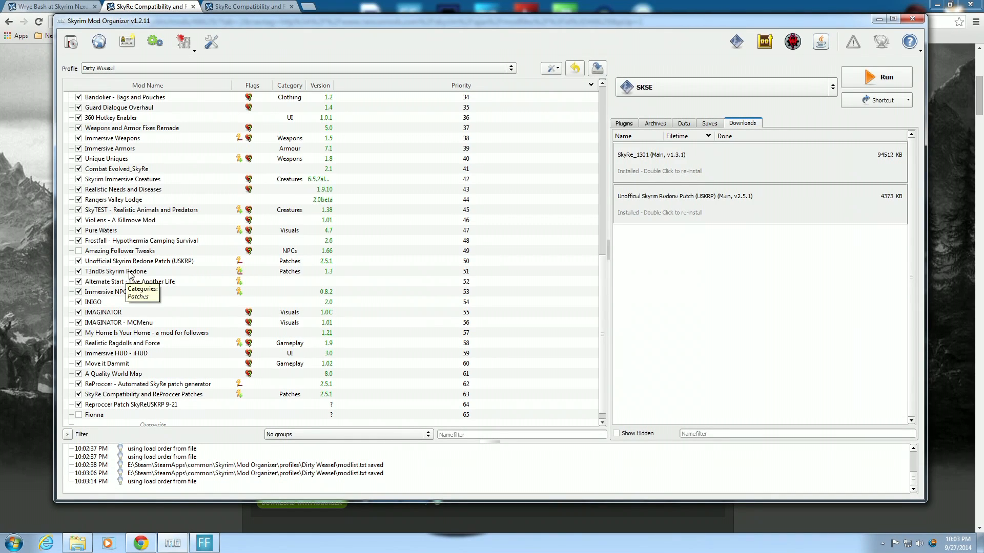
Disable Unofficial Skyrim Redone Patch (USKRP) and remove it from the installed mods.
{"action": "left_click", "coordinate": [79, 262]}
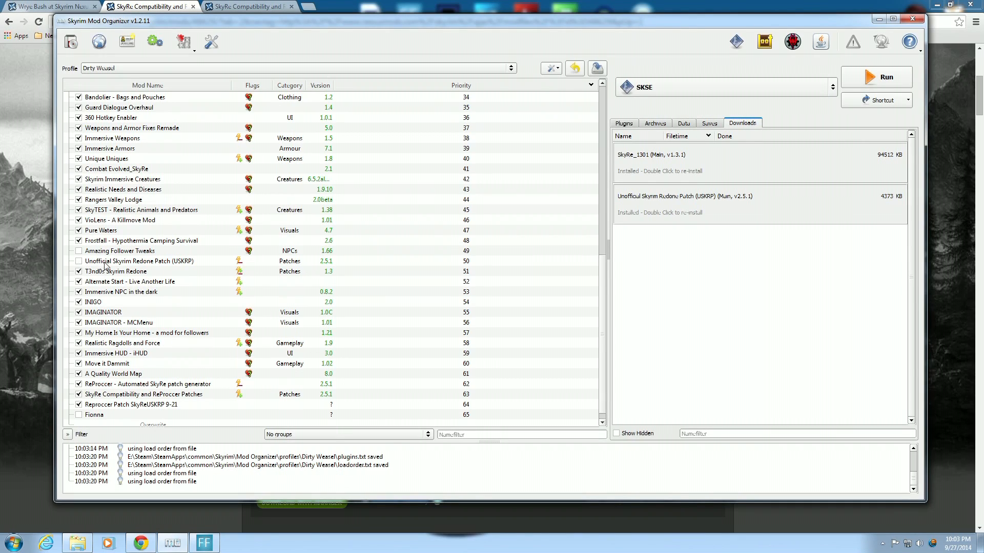
{"action": "right_click", "coordinate": [105, 263]}
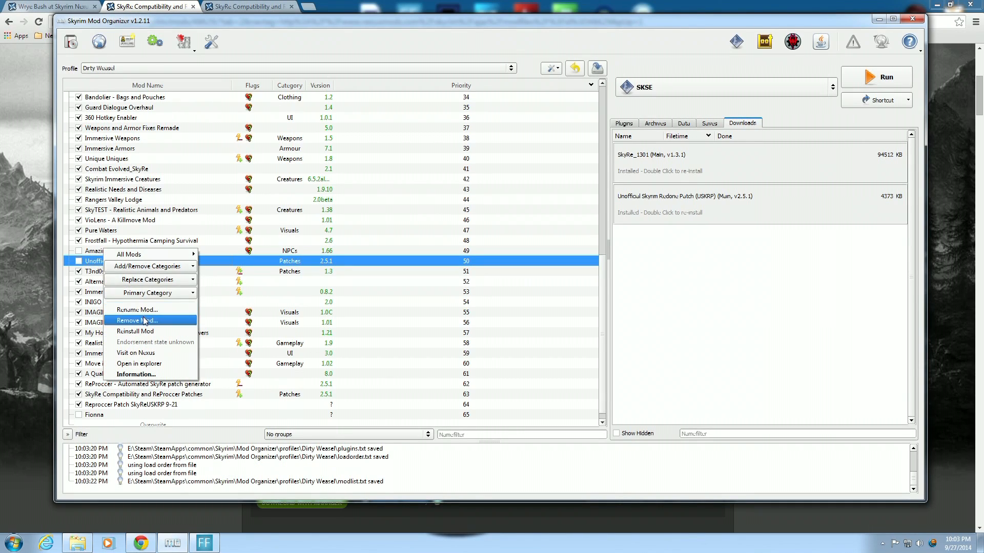
{"action": "left_click", "coordinate": [144, 321]}
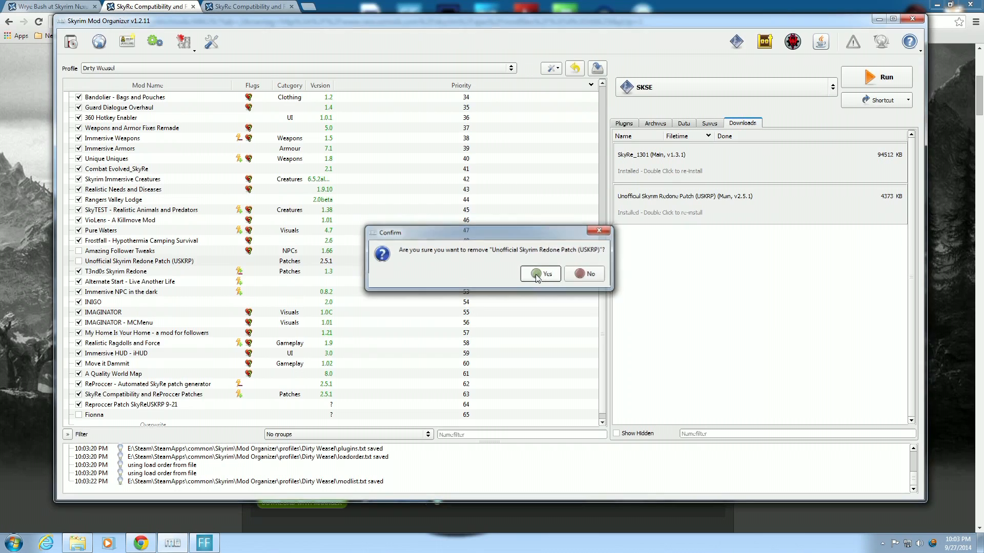
{"action": "left_click", "coordinate": [537, 278]}
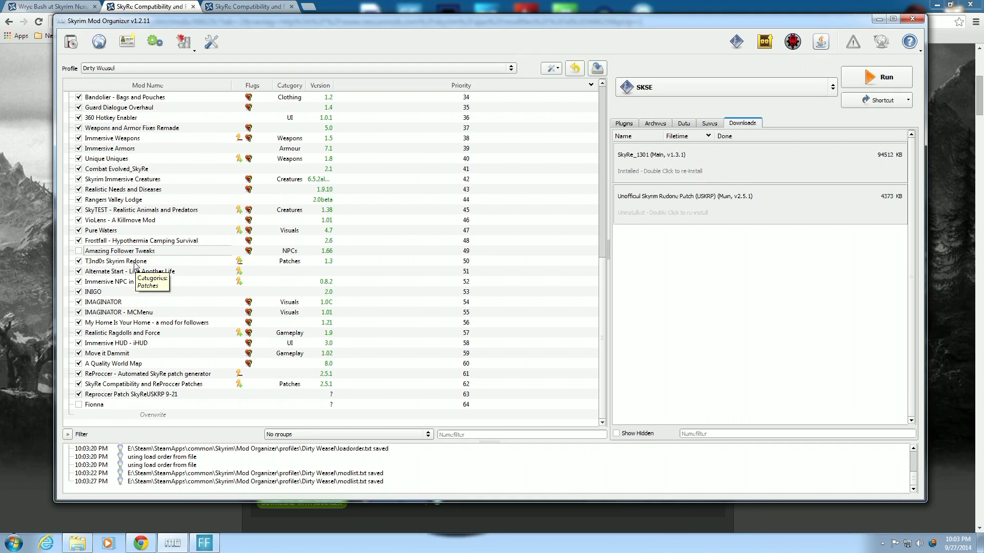
Open the information of T3nd0s Skyrim Redone and examine the mod's file tree.
{"action": "left_click", "coordinate": [136, 262]}
{"action": "right_click", "coordinate": [135, 264]}
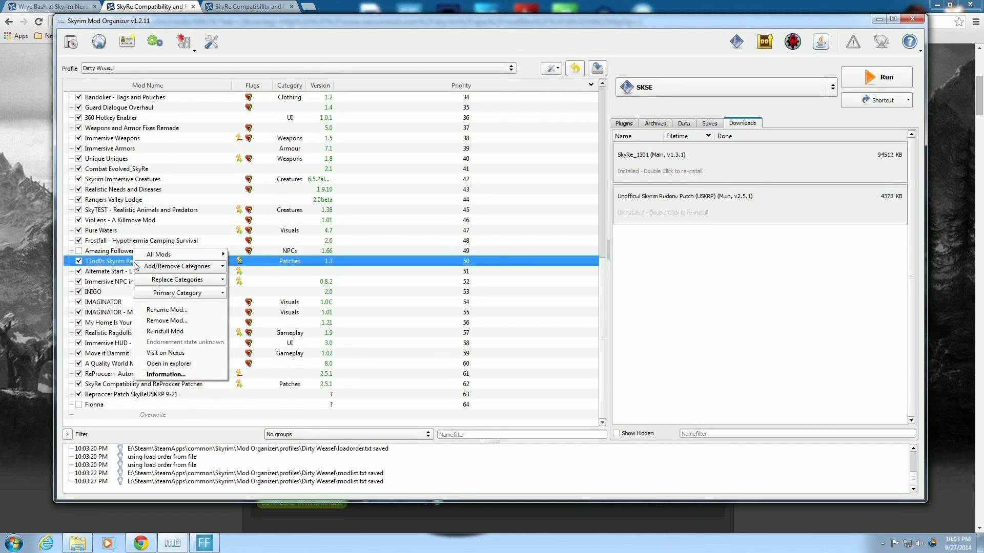
{"action": "left_click", "coordinate": [153, 374]}
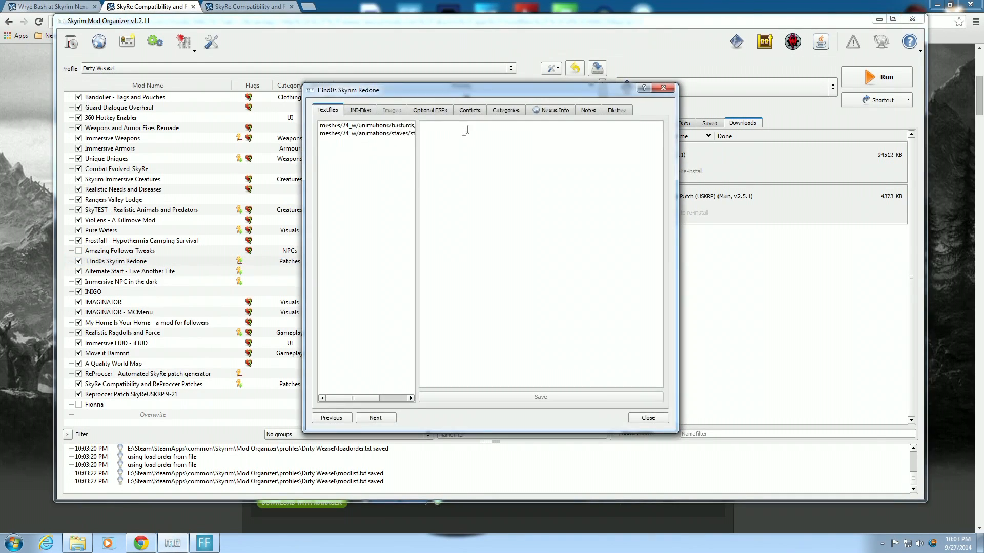
{"action": "left_click", "coordinate": [616, 111]}
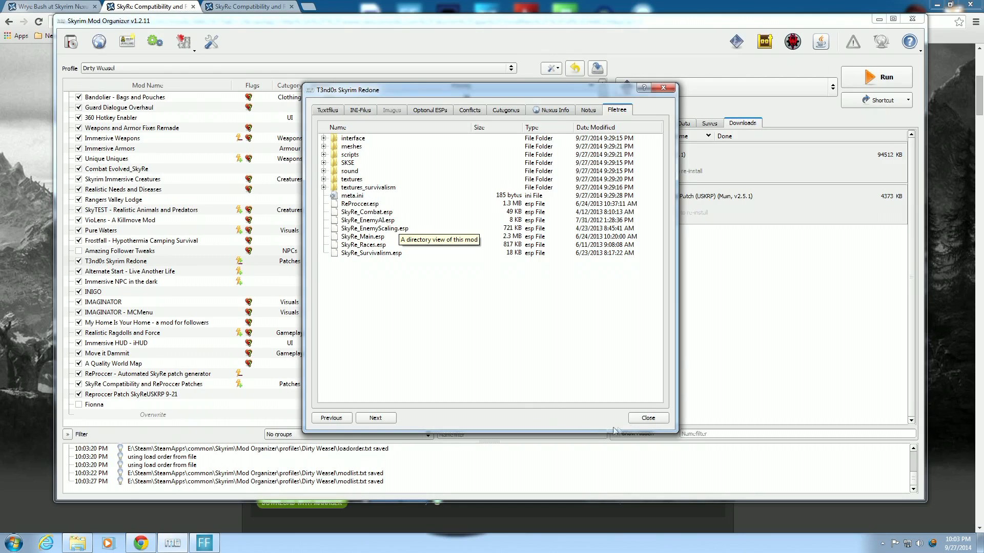
Close the mod information and rename T3nd0s Skyrim Redone as "Skyrim Redone - USKRP".
{"action": "left_click", "coordinate": [646, 422]}
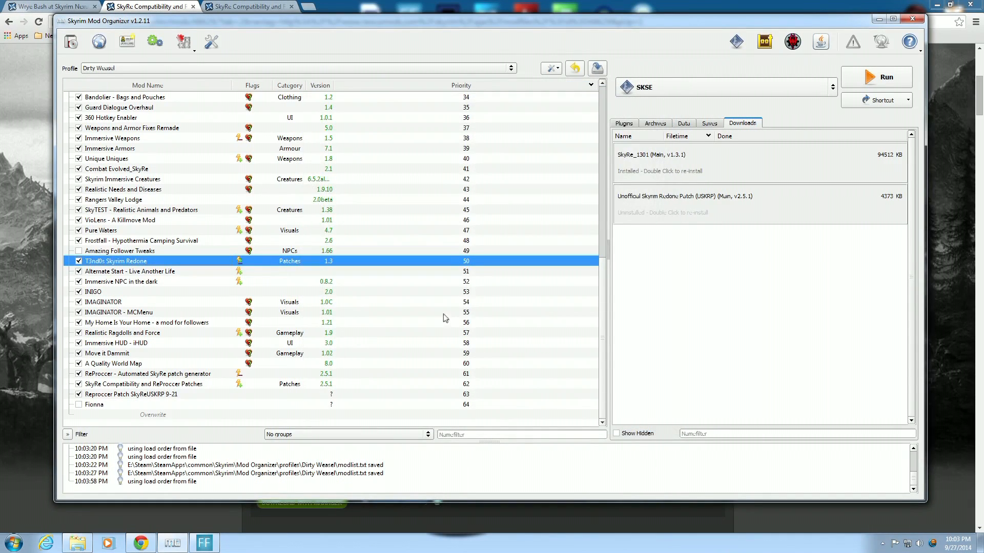
{"action": "right_click", "coordinate": [126, 266]}
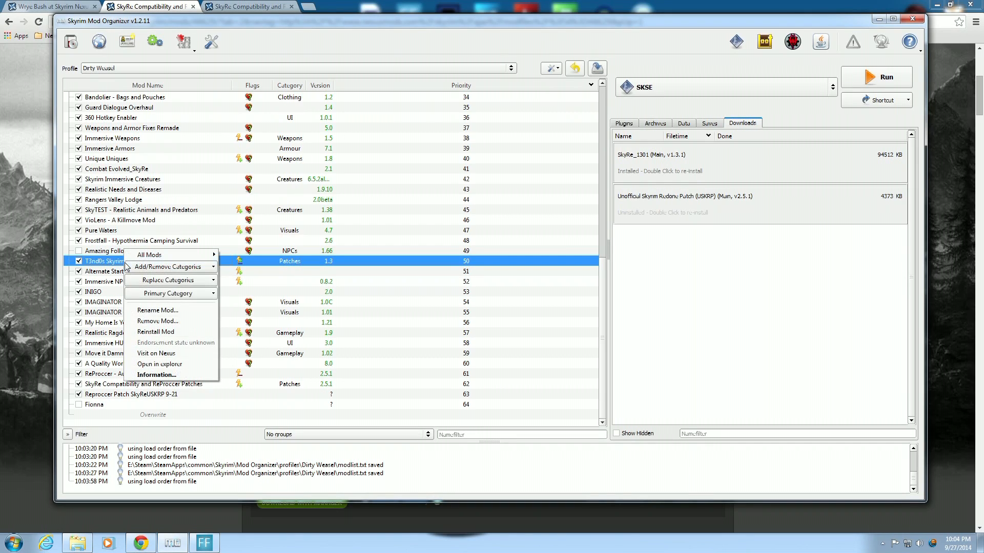
{"action": "left_click", "coordinate": [144, 311]}
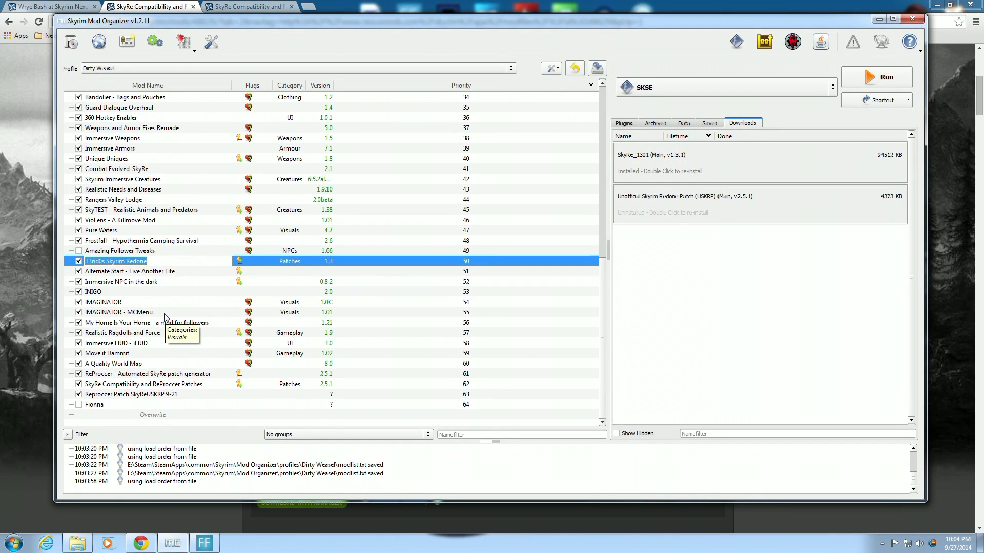
{"action": "type", "text": "Skyrim Redone - U"}
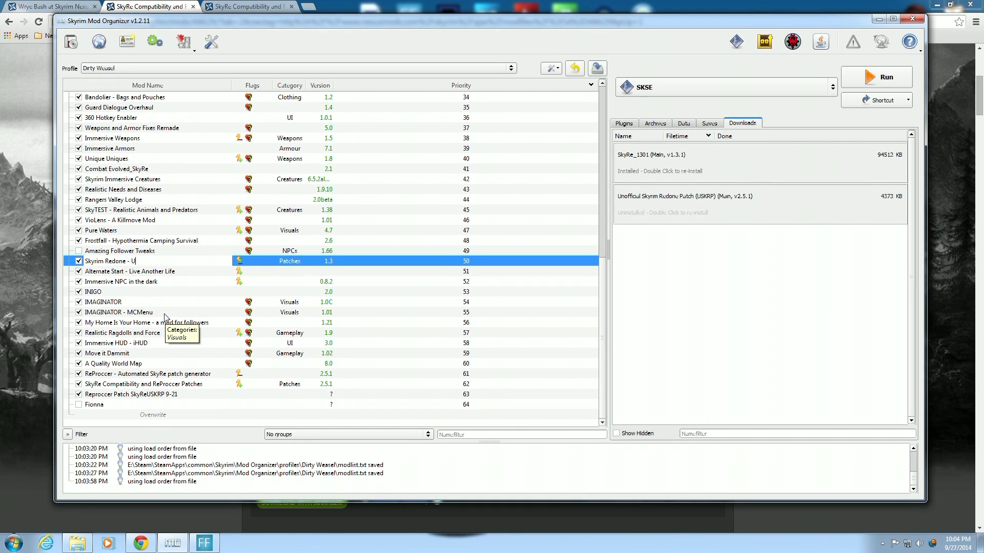
{"action": "type", "text": "SKRP"}
{"action": "key", "text": "Return"}
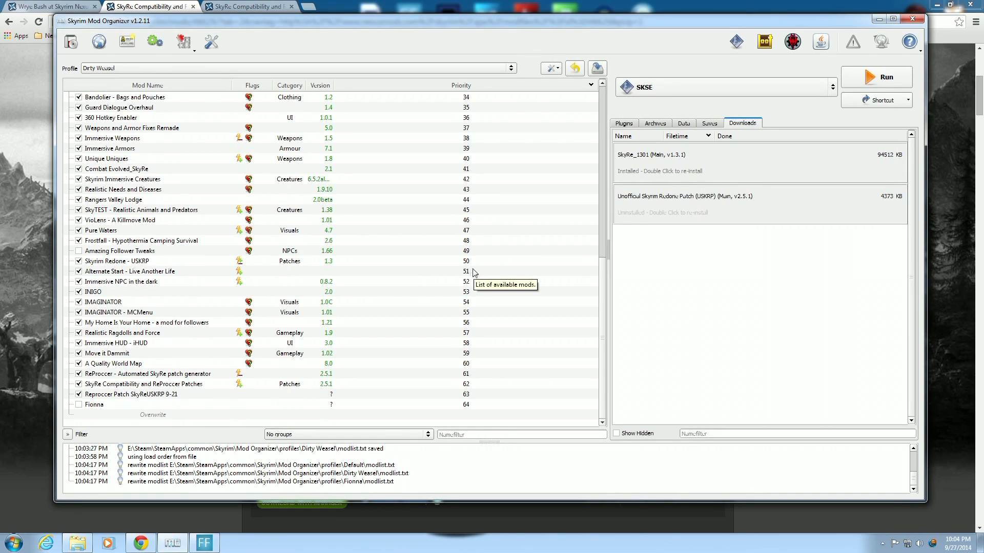
Start installing the downloaded Unofficial Skyrim Redone Patch (USKRP) and set its mod name to "Skyrim Redone - USKRP".
{"action": "double_click", "coordinate": [701, 207]}
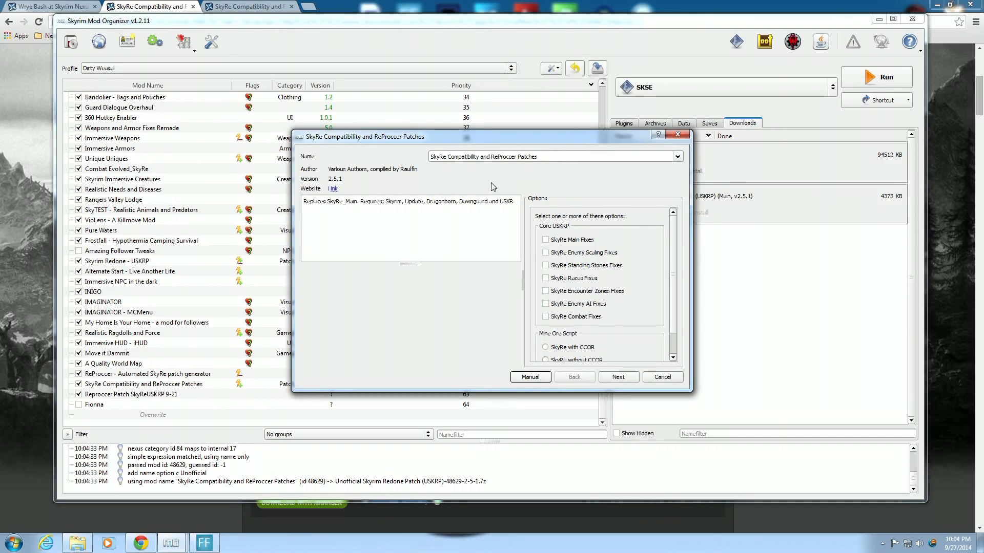
{"action": "left_click", "coordinate": [677, 157]}
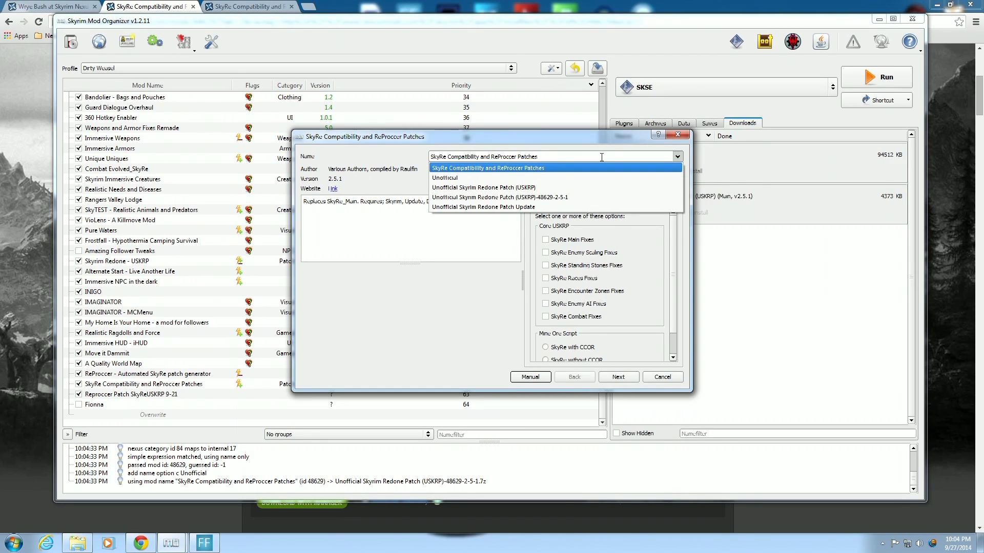
{"action": "left_click", "coordinate": [601, 157]}
{"action": "left_click_drag", "start_coordinate": [601, 158], "coordinate": [419, 157]}
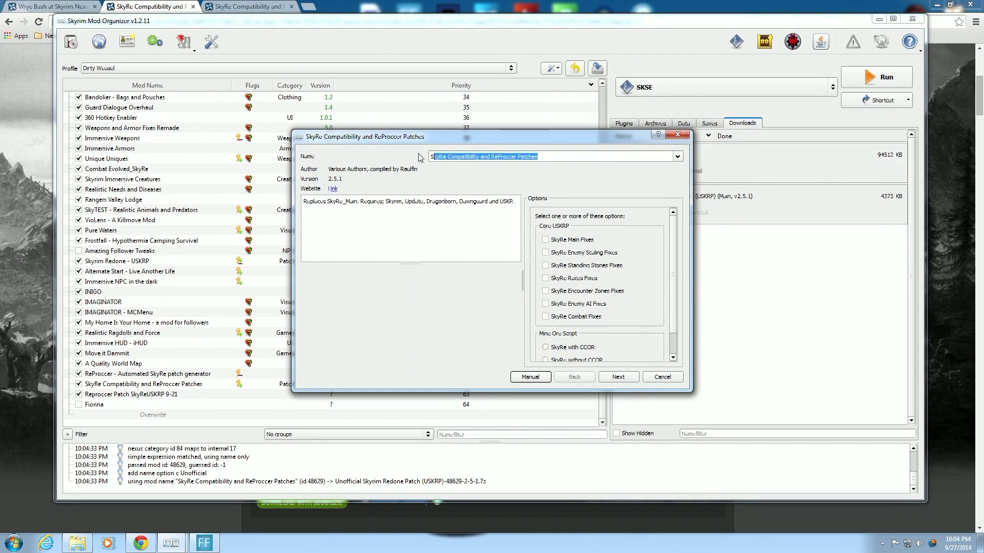
{"action": "type", "text": "kyrim "}
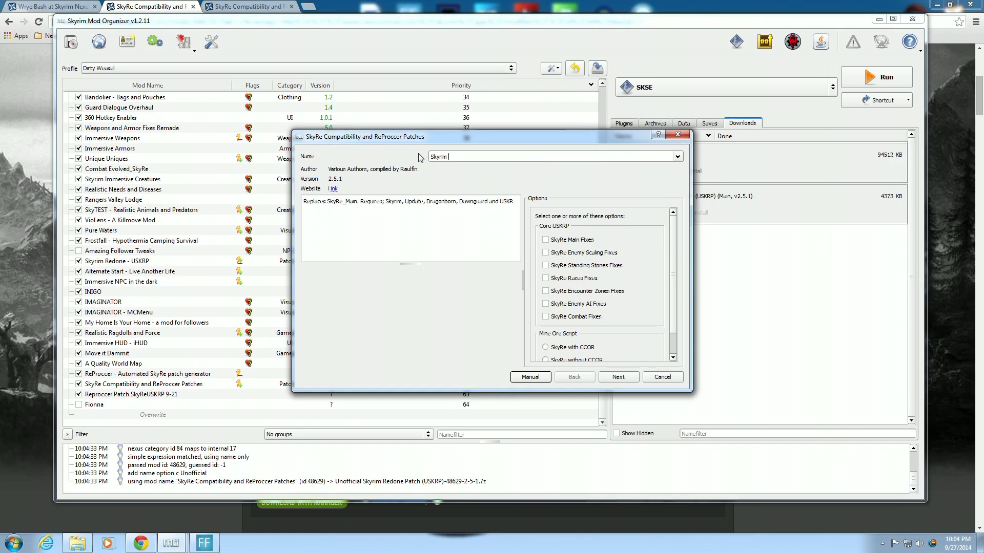
{"action": "type", "text": "Redone - USKRP"}
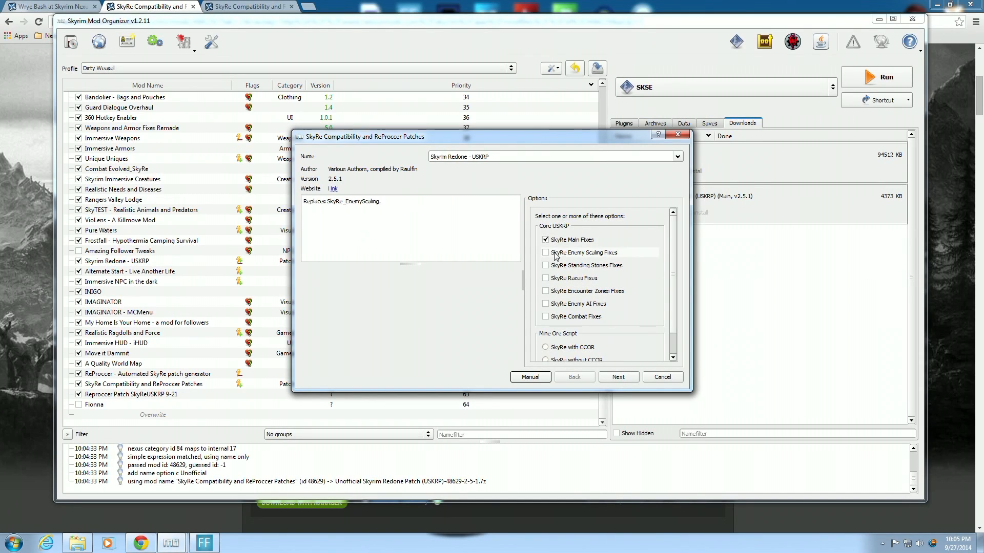
Select the SkyRe Main, Enemy Scaling, Standing Stones, Enemy AI and Combat fixes, with the "SkyRe without CCOR" mine ore script.
{"action": "left_click", "coordinate": [602, 255]}
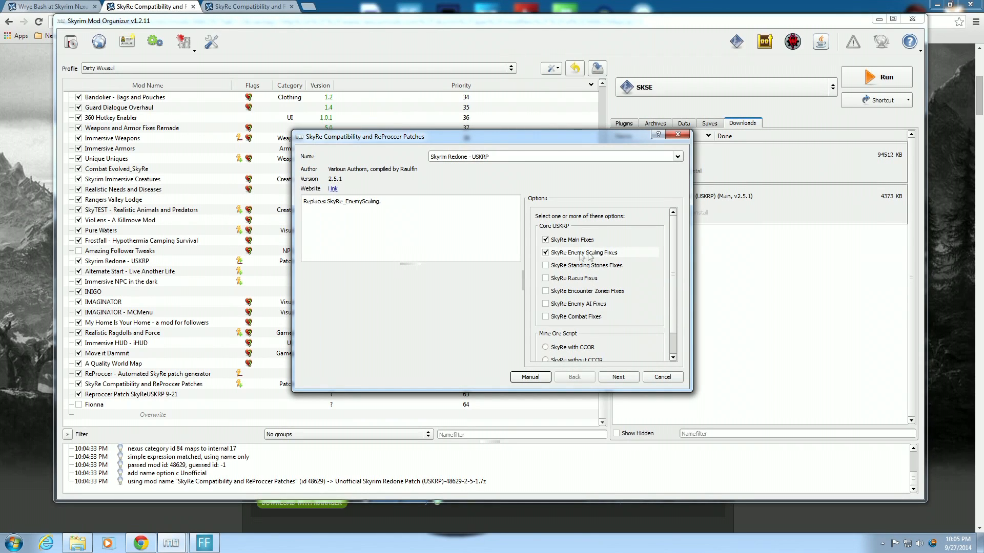
{"action": "left_click", "coordinate": [563, 266]}
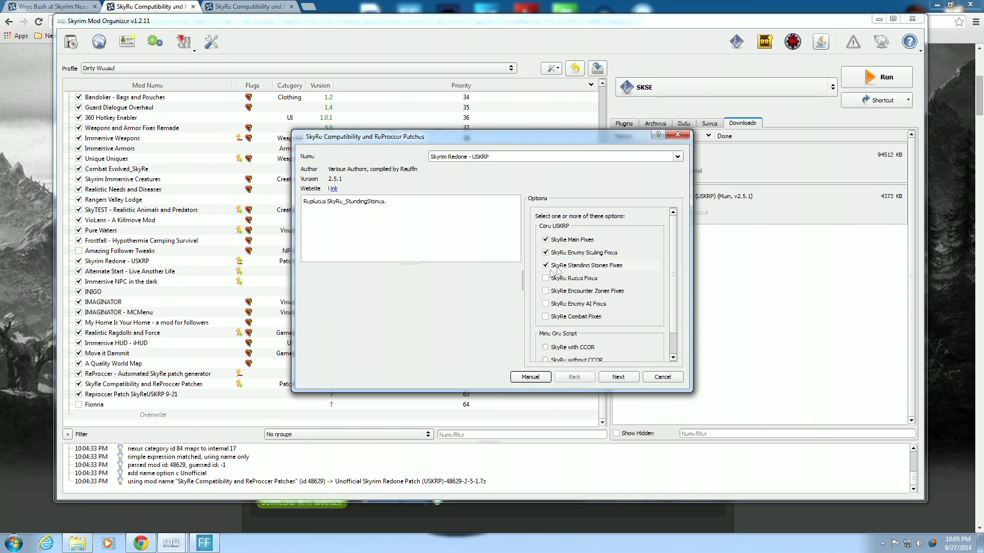
{"action": "left_click", "coordinate": [552, 304]}
{"action": "left_click", "coordinate": [555, 317]}
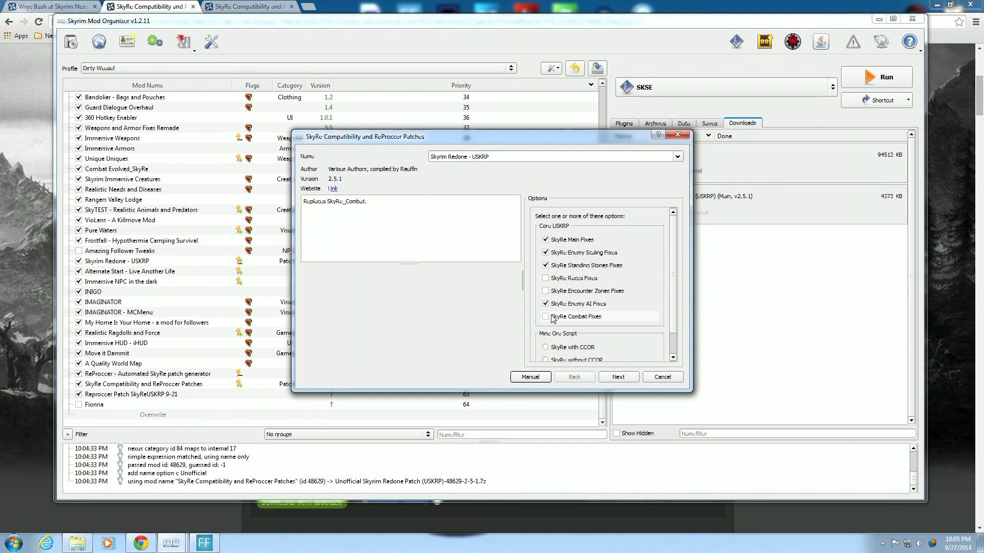
{"action": "scroll", "coordinate": [595, 317], "scroll_direction": "down", "scroll_amount": 1}
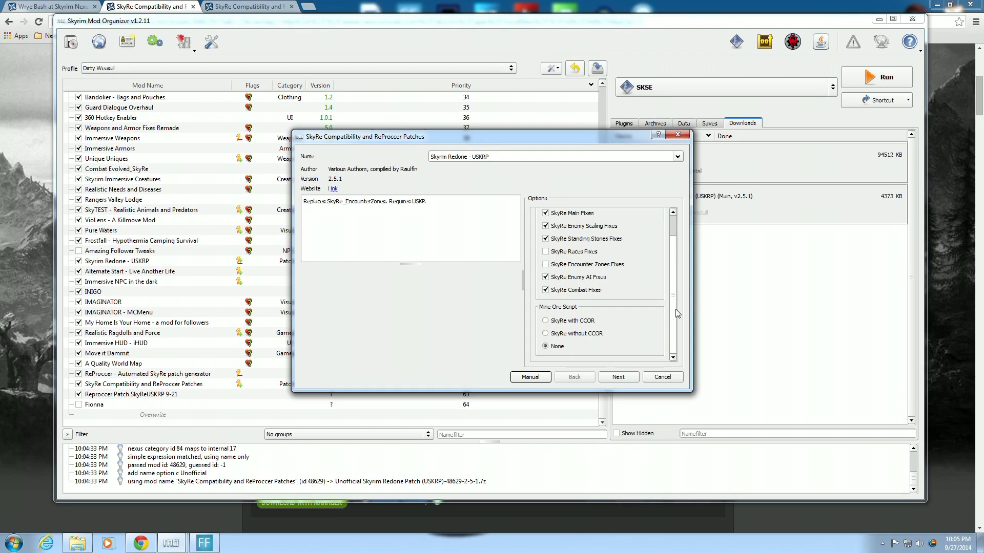
{"action": "mouse_move", "coordinate": [577, 337]}
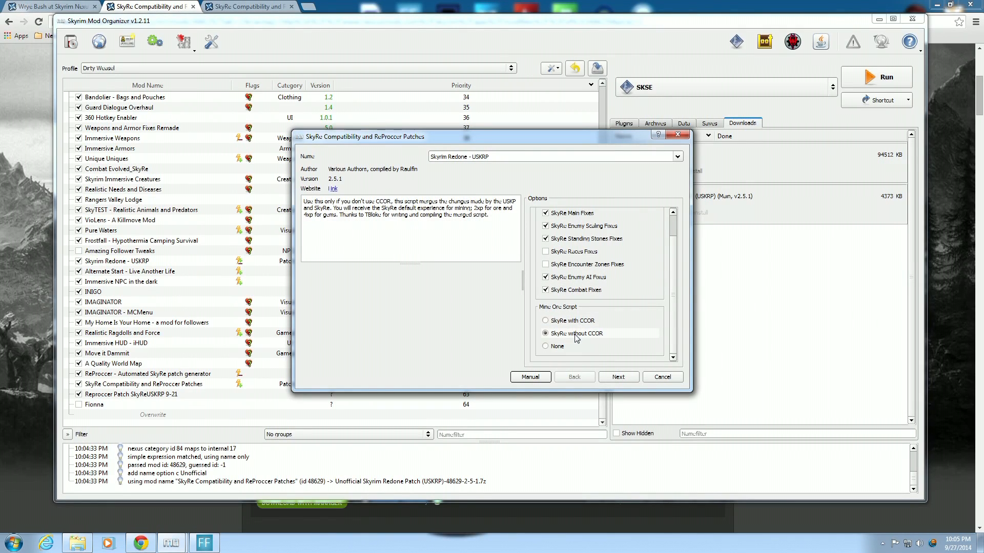
Complete the patch installer and merge its files into the existing Skyrim Redone - USKRP mod.
{"action": "left_click", "coordinate": [618, 378]}
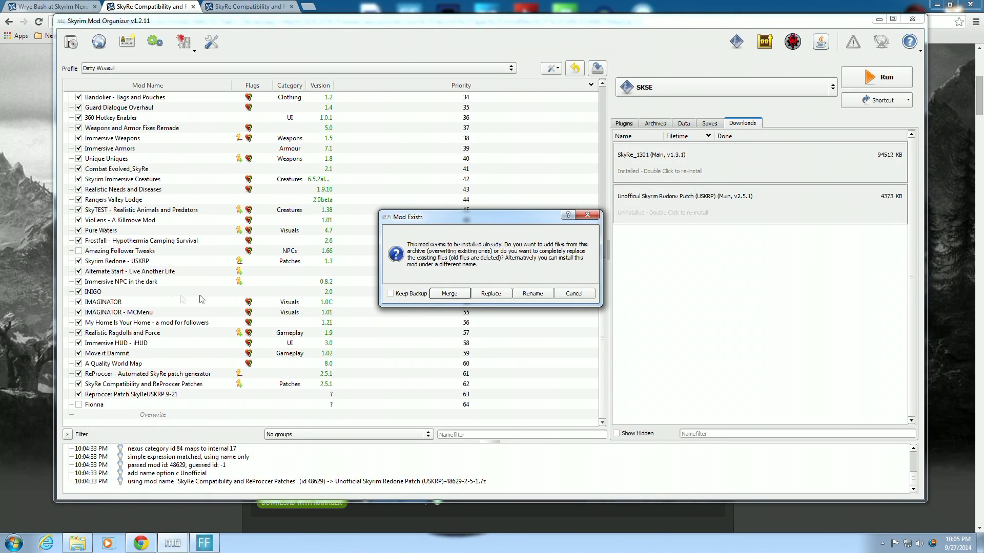
{"action": "left_click", "coordinate": [450, 295]}
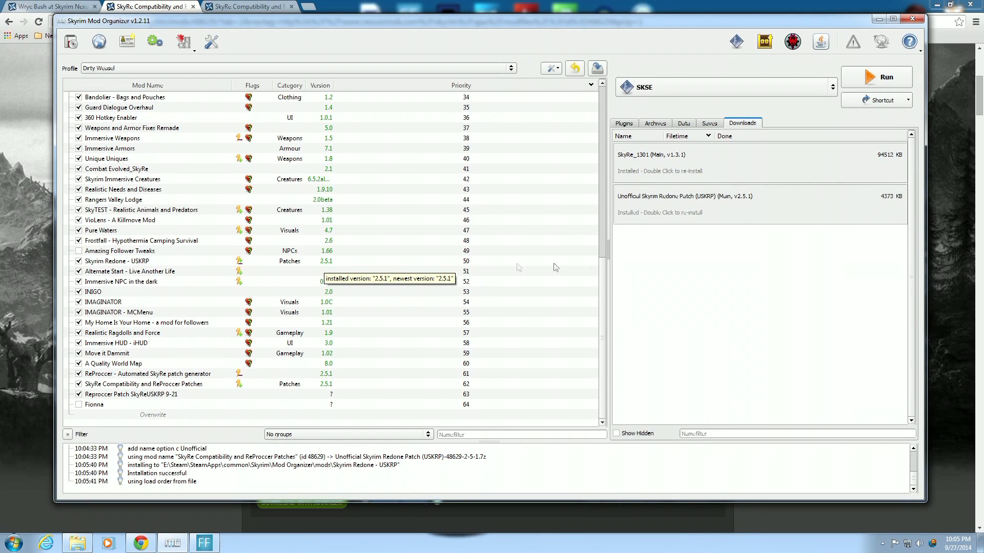
{"action": "mouse_move", "coordinate": [721, 208]}
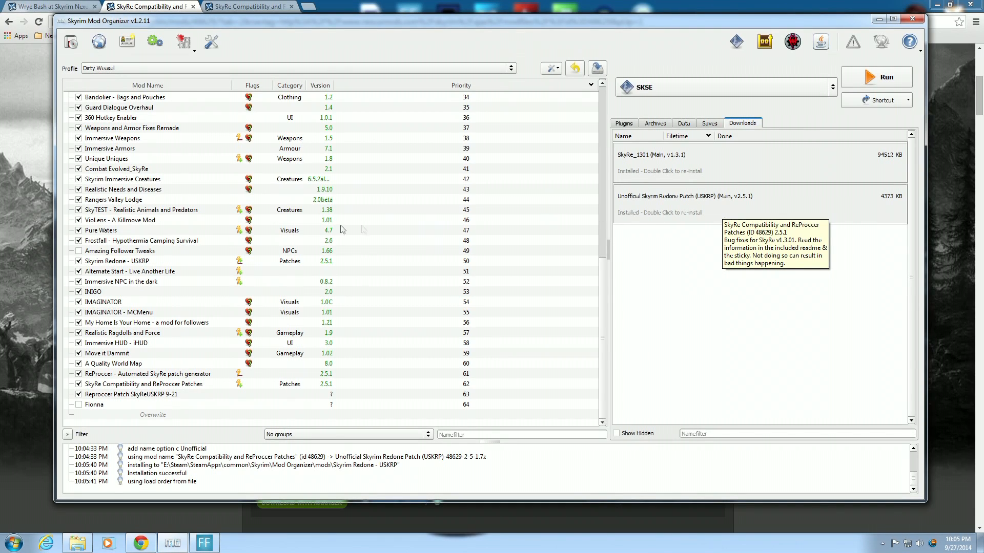
Open the information of Skyrim Redone - USKRP, examine the merged mod's file tree and close it.
{"action": "left_click", "coordinate": [139, 262]}
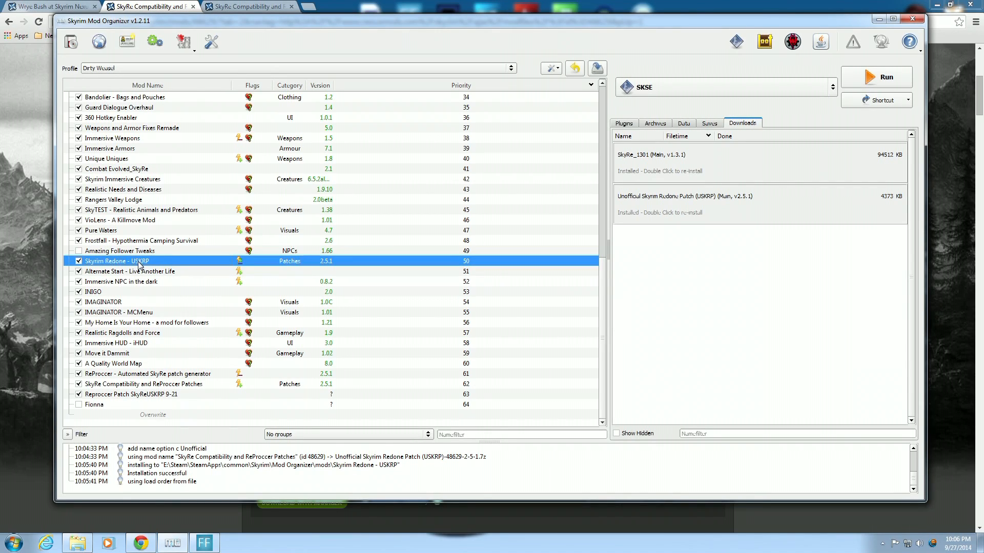
{"action": "right_click", "coordinate": [139, 262]}
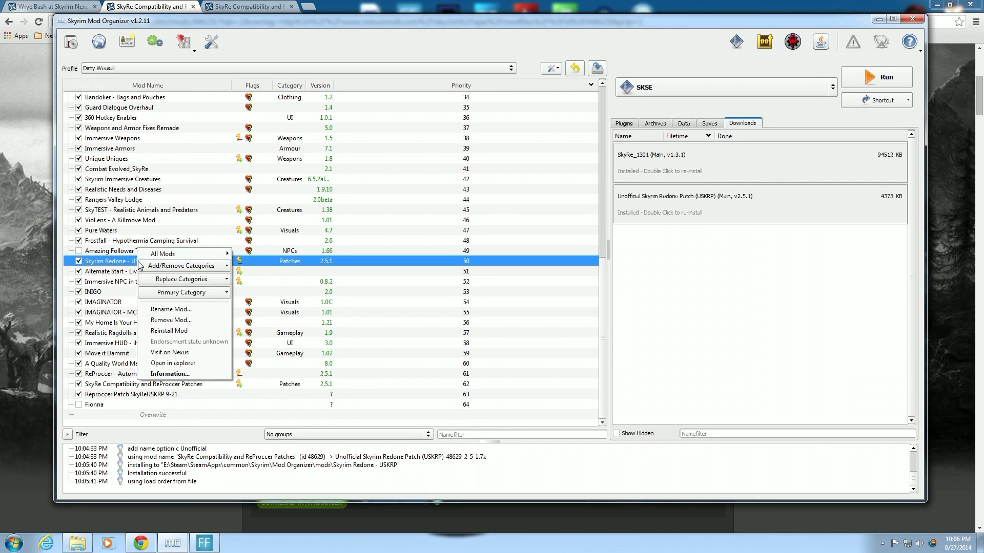
{"action": "left_click", "coordinate": [165, 374]}
{"action": "left_click", "coordinate": [618, 110]}
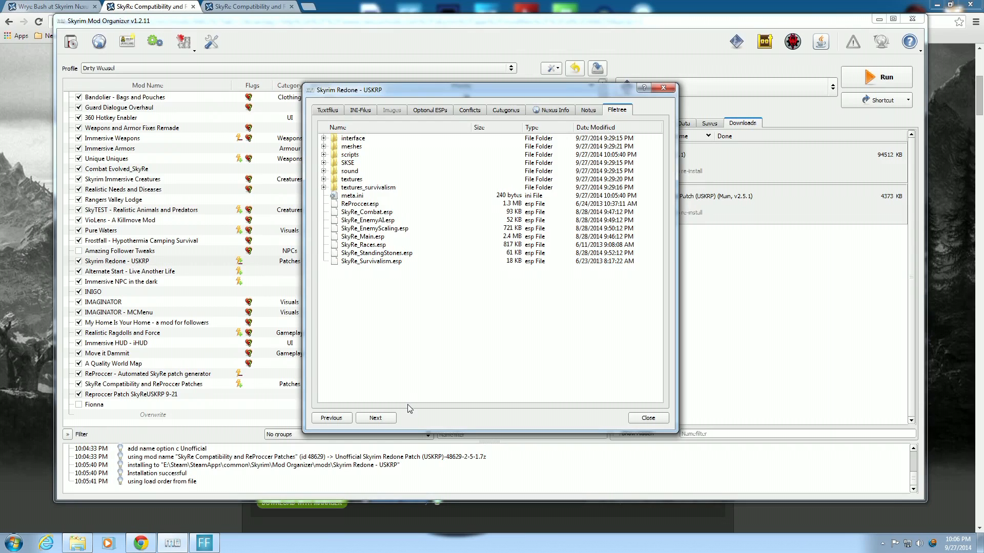
{"action": "left_click", "coordinate": [633, 416]}
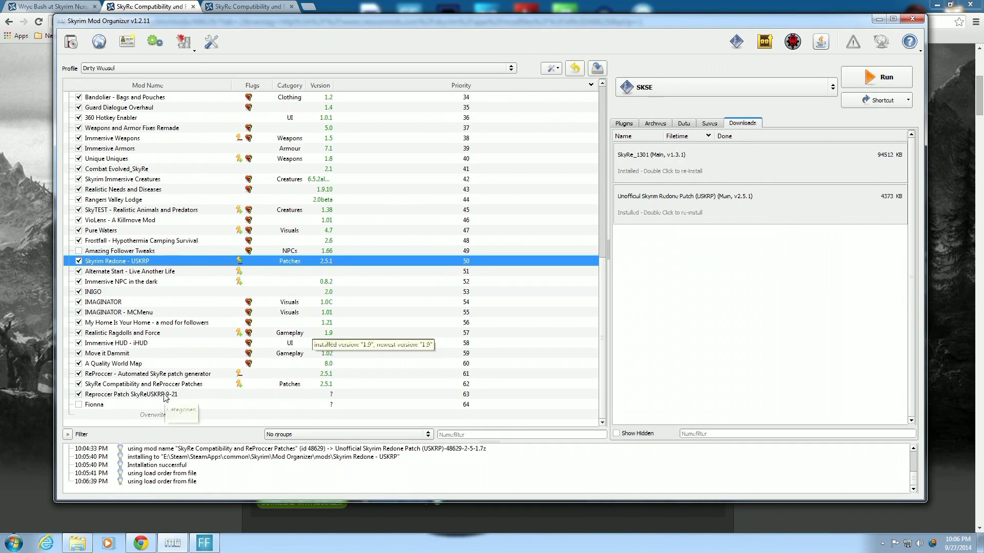
Disable Reproccer Patch SkyReUSKRP 9-21 and remove it from the installed mods.
{"action": "left_click", "coordinate": [78, 394]}
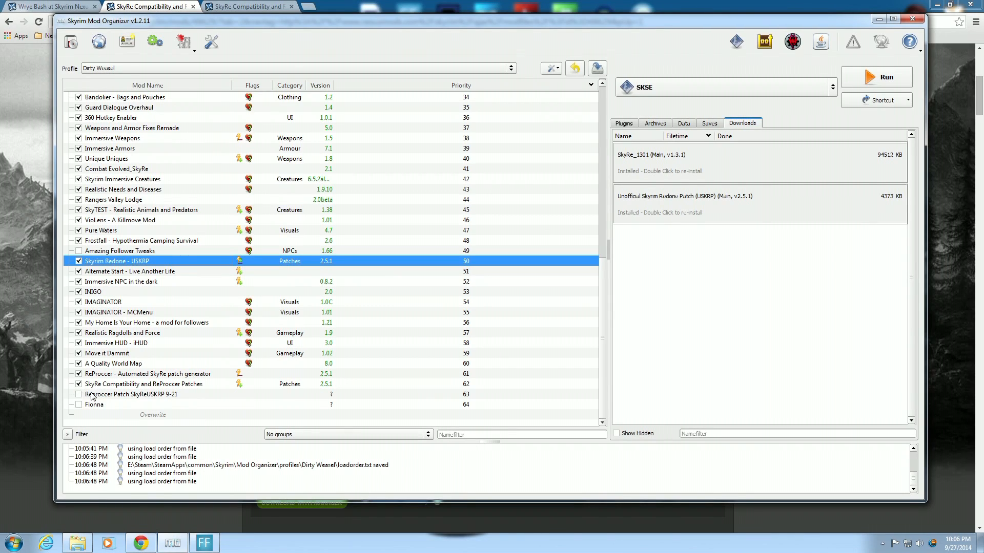
{"action": "right_click", "coordinate": [92, 395]}
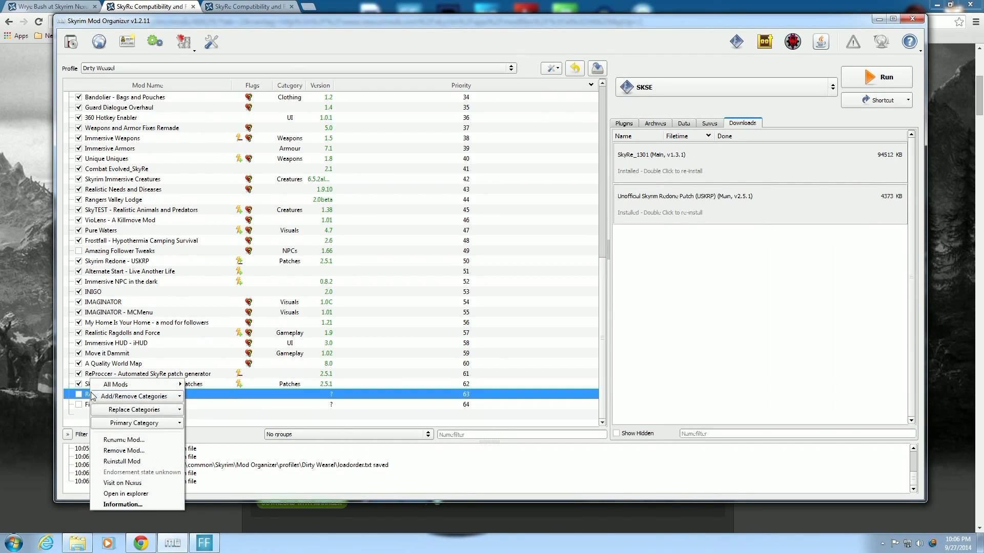
{"action": "left_click", "coordinate": [124, 449]}
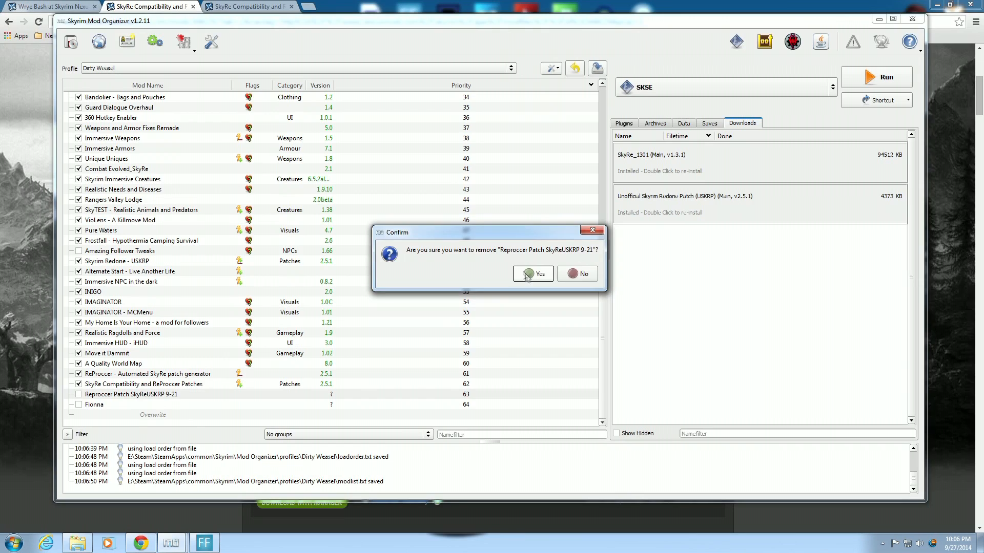
{"action": "left_click", "coordinate": [527, 276]}
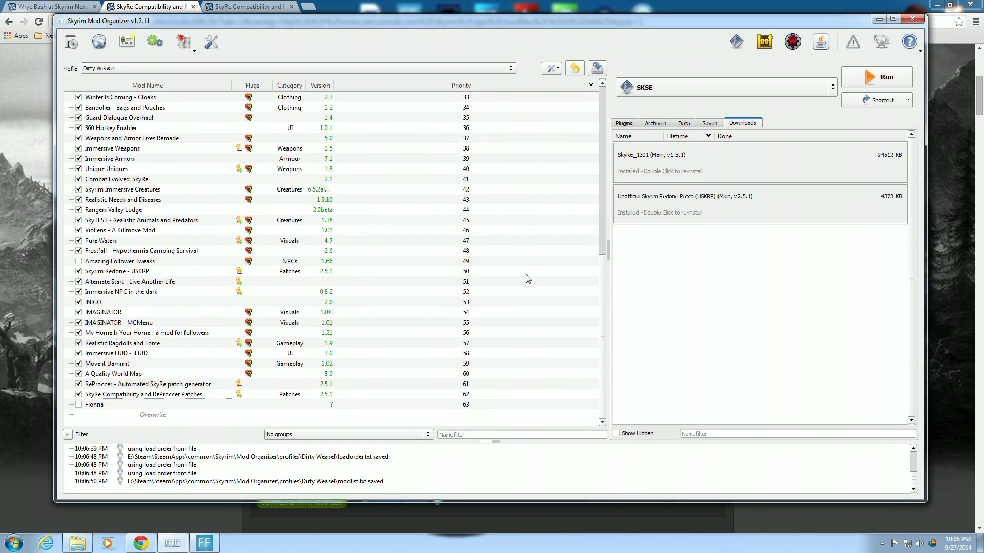
Enable the SkyRe_Main.esp and SkyRe_EnemyScaling.esp plugins in the load order.
{"action": "left_click", "coordinate": [624, 124]}
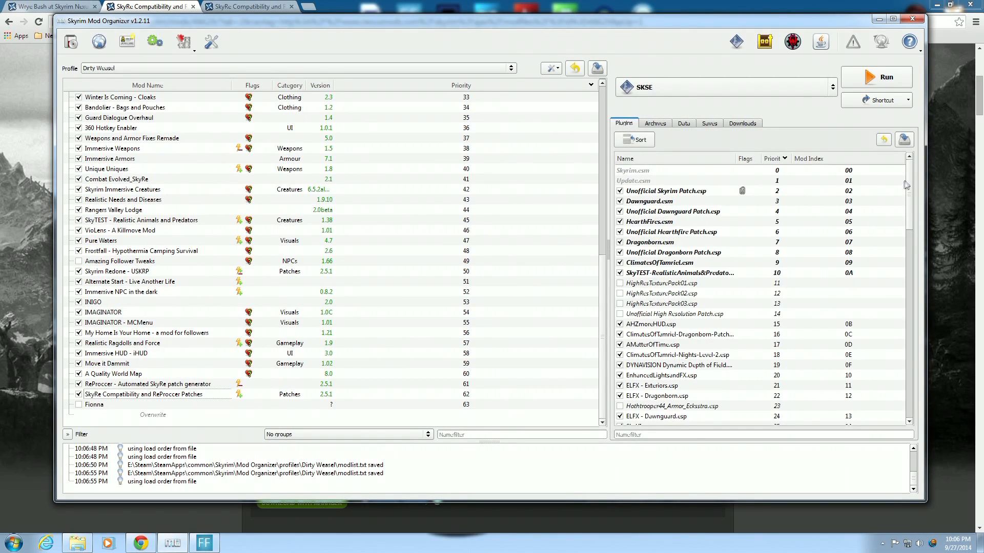
{"action": "left_click_drag", "start_coordinate": [910, 184], "coordinate": [914, 248]}
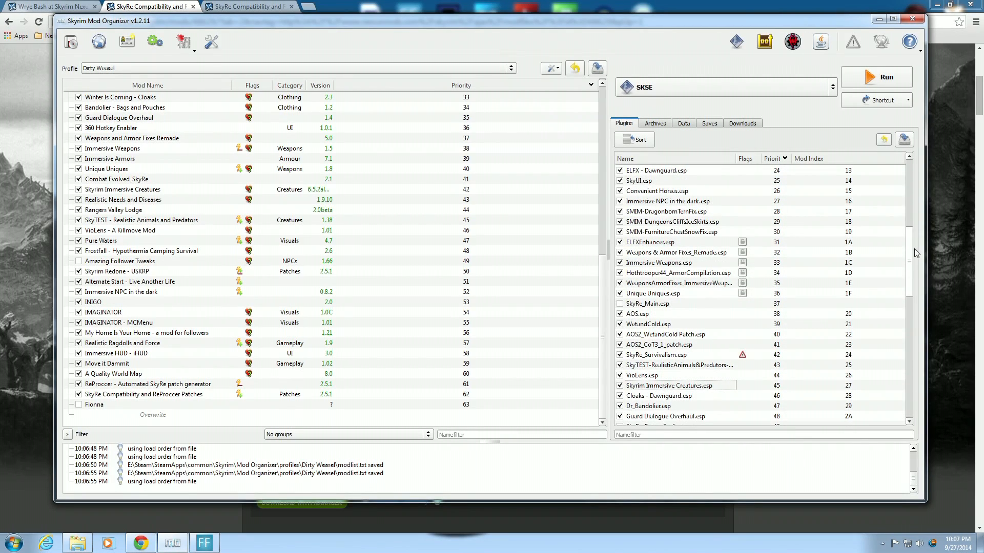
{"action": "left_click", "coordinate": [620, 303]}
{"action": "left_click_drag", "start_coordinate": [909, 262], "coordinate": [909, 291]}
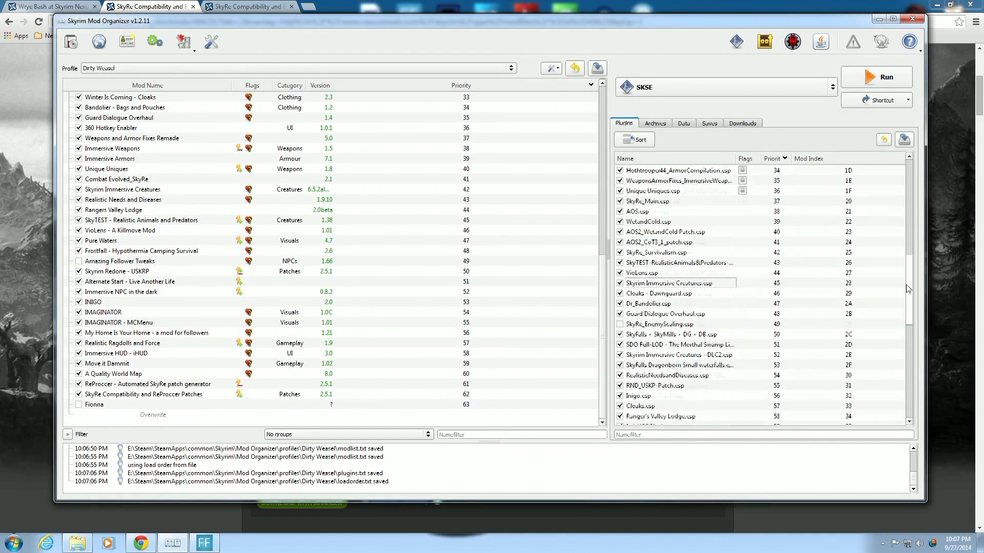
{"action": "left_click", "coordinate": [620, 324]}
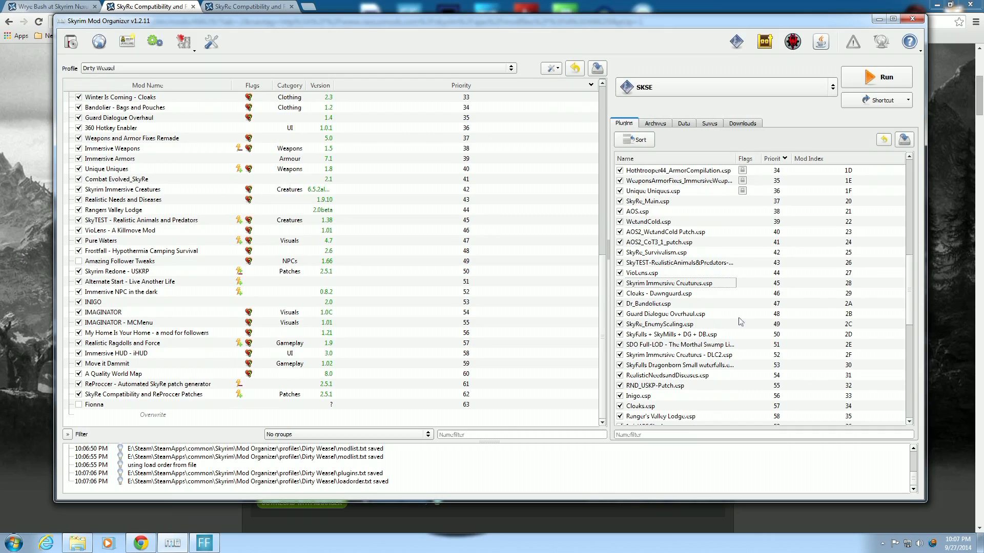
Enable the SkyRe_Races.esp, SkyRe_EnemyAI.esp, SkyRe_Combat.esp and SkyRe_StandingStones.esp plugins.
{"action": "left_click_drag", "start_coordinate": [909, 285], "coordinate": [916, 344]}
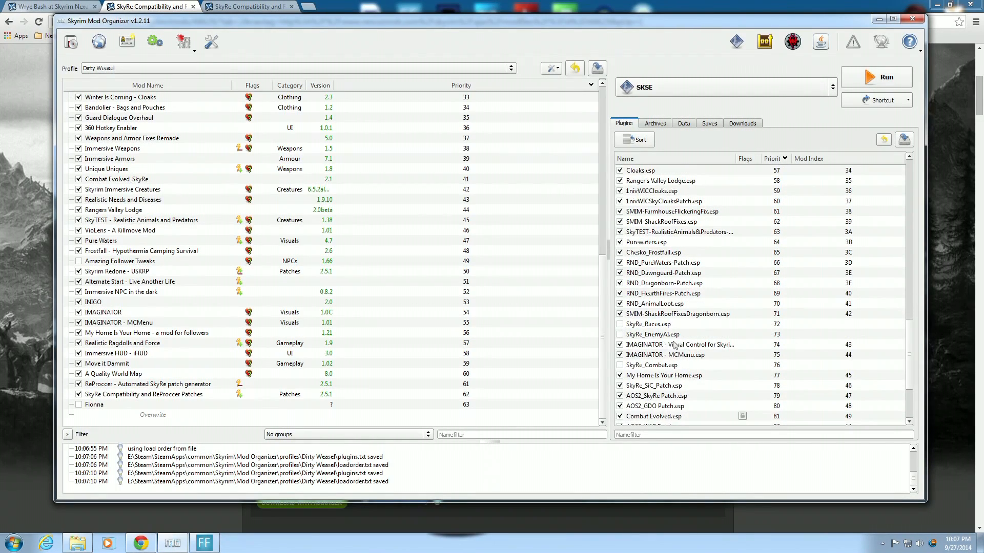
{"action": "left_click", "coordinate": [620, 324]}
{"action": "left_click", "coordinate": [619, 335]}
{"action": "left_click", "coordinate": [620, 365]}
{"action": "scroll", "coordinate": [909, 340], "scroll_direction": "down", "scroll_amount": 4}
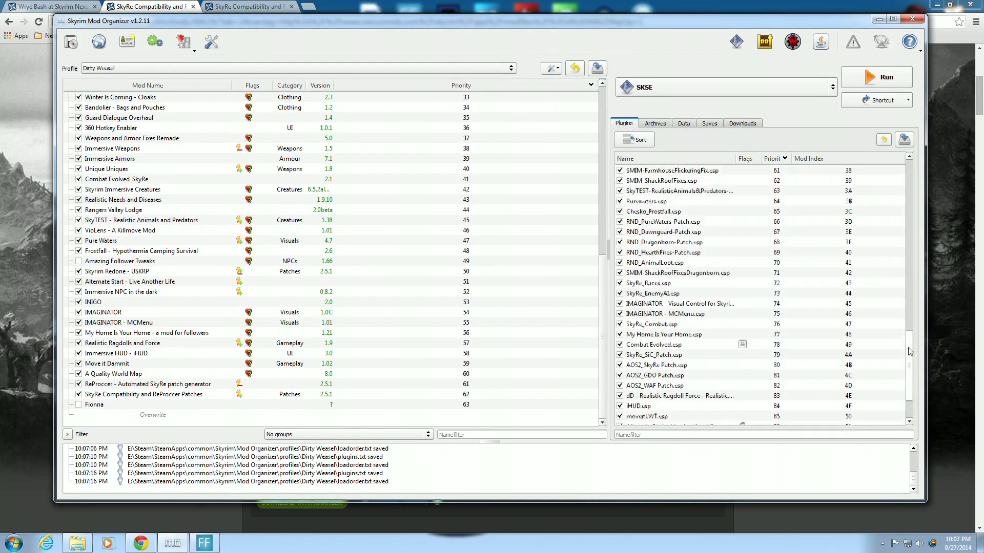
{"action": "left_click", "coordinate": [620, 416]}
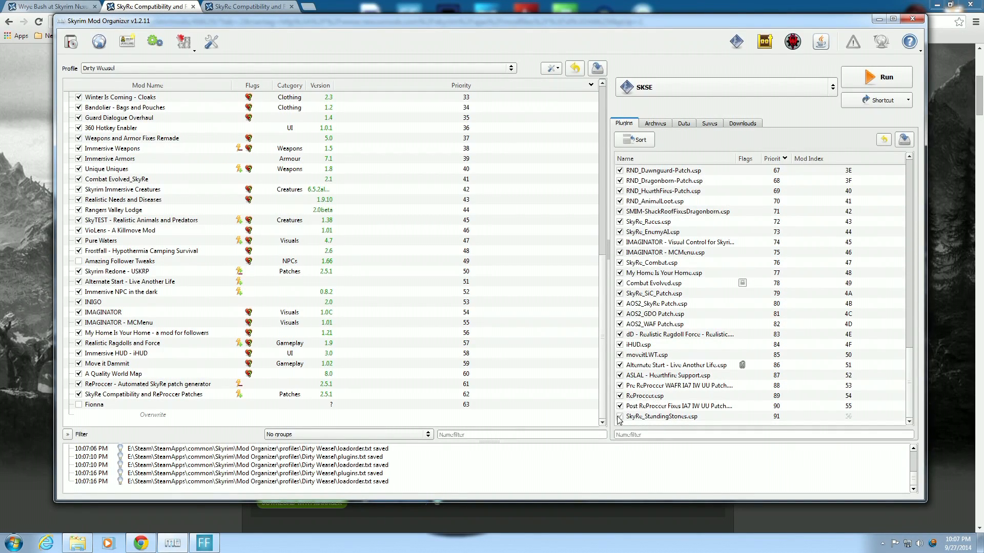
Sort the plugins with LOOT, apply the calculated load order, and close the report and LOOT.
{"action": "left_click", "coordinate": [760, 45]}
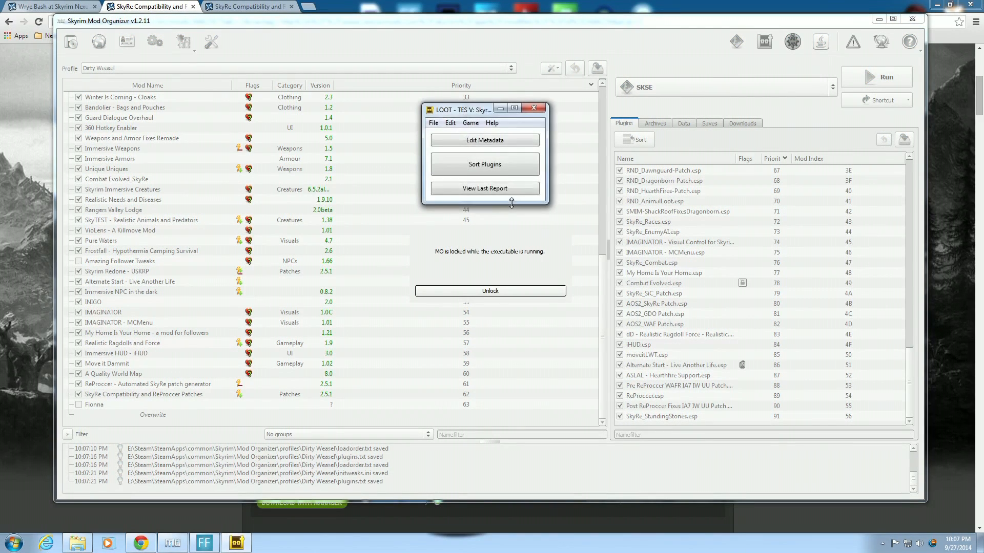
{"action": "left_click", "coordinate": [506, 168]}
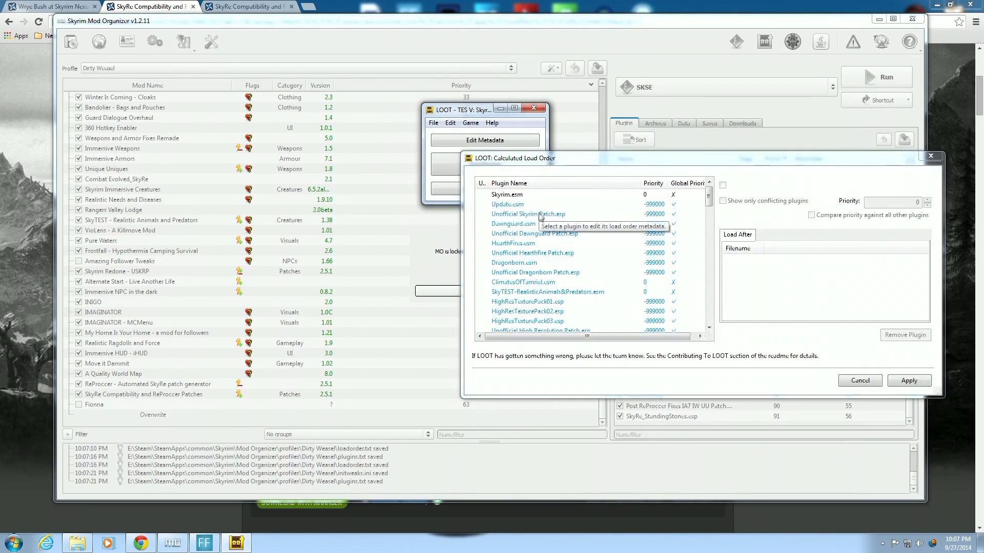
{"action": "left_click", "coordinate": [903, 381]}
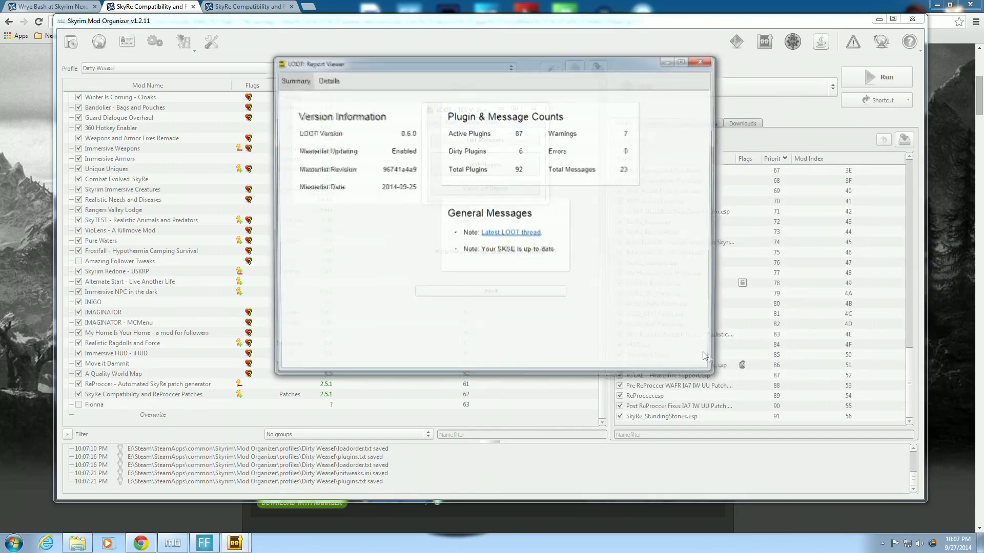
{"action": "left_click", "coordinate": [702, 62]}
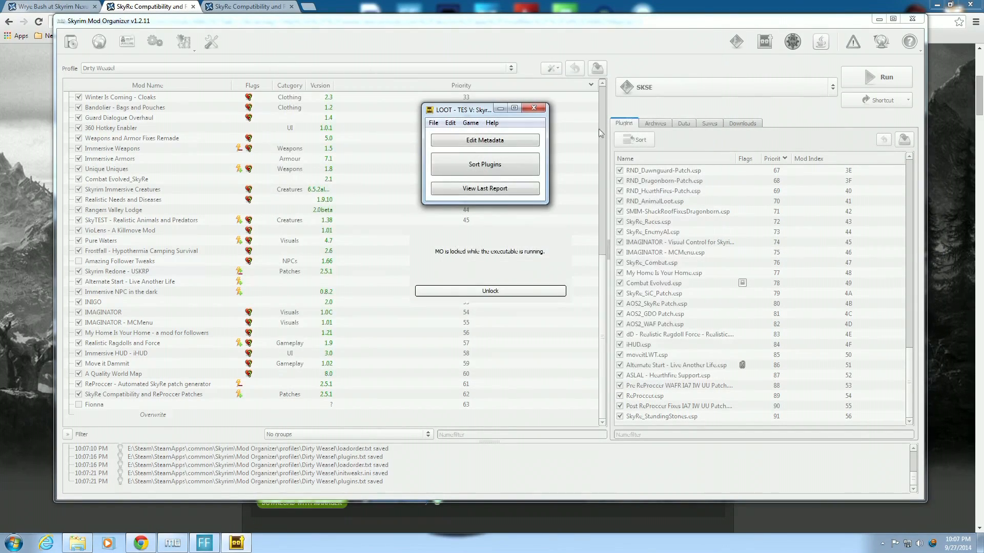
{"action": "left_click", "coordinate": [533, 107]}
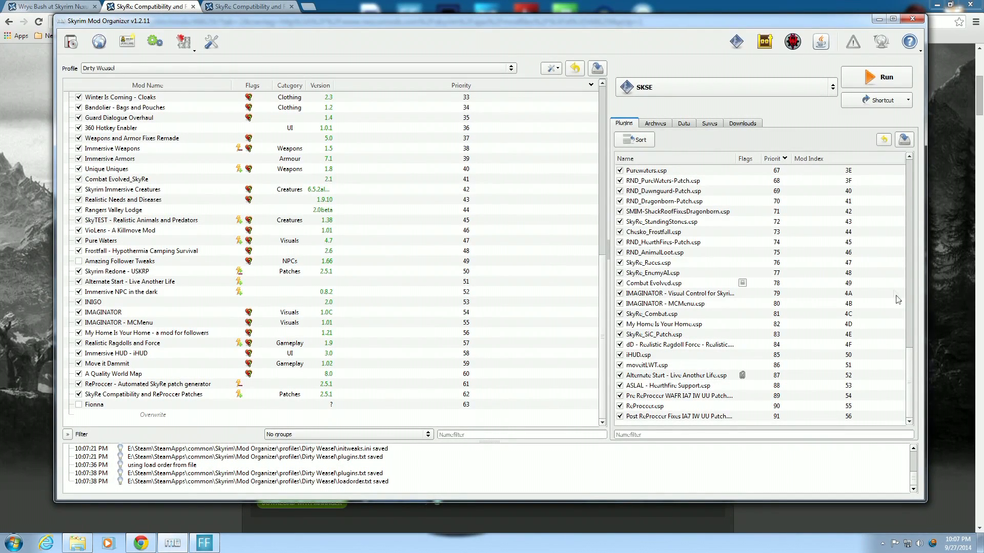
Examine the sorted plugins around SkyRe_Main.esp and read the recommended load order in the SkyRe Compatibility forum topic.
{"action": "left_click_drag", "start_coordinate": [909, 367], "coordinate": [908, 243]}
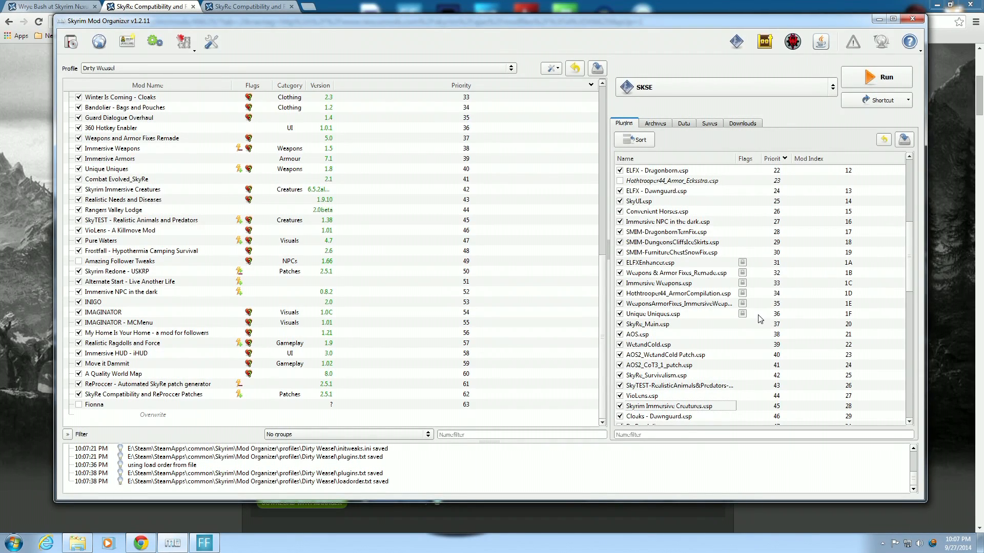
{"action": "mouse_move", "coordinate": [761, 317]}
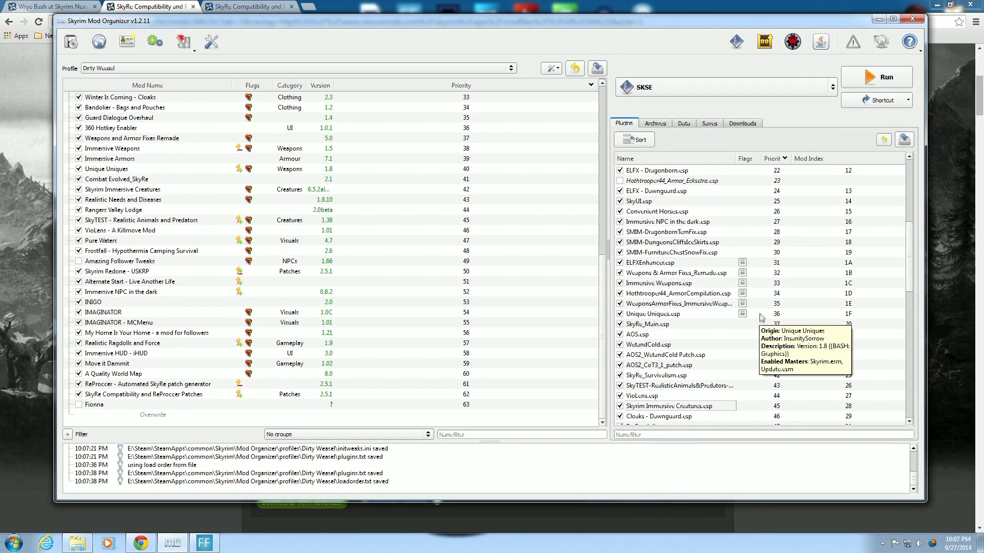
{"action": "left_click", "coordinate": [145, 548]}
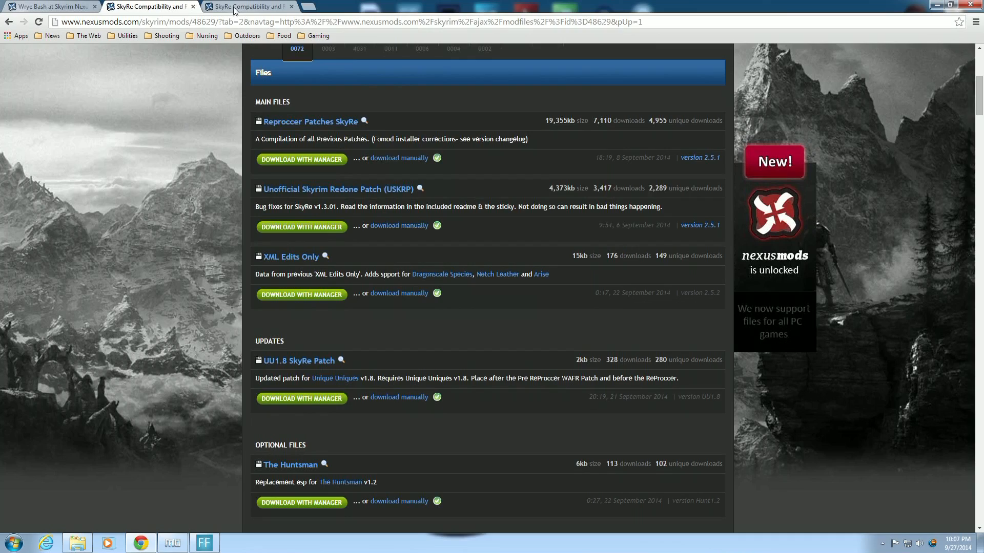
{"action": "key", "text": "ctrl+Tab"}
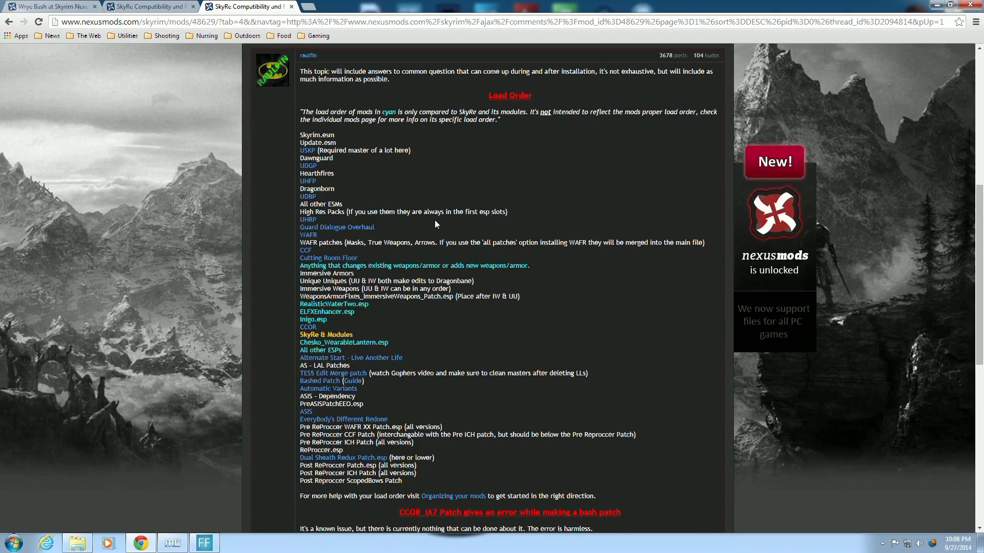
{"action": "scroll", "coordinate": [435, 223], "scroll_direction": "down", "scroll_amount": 1}
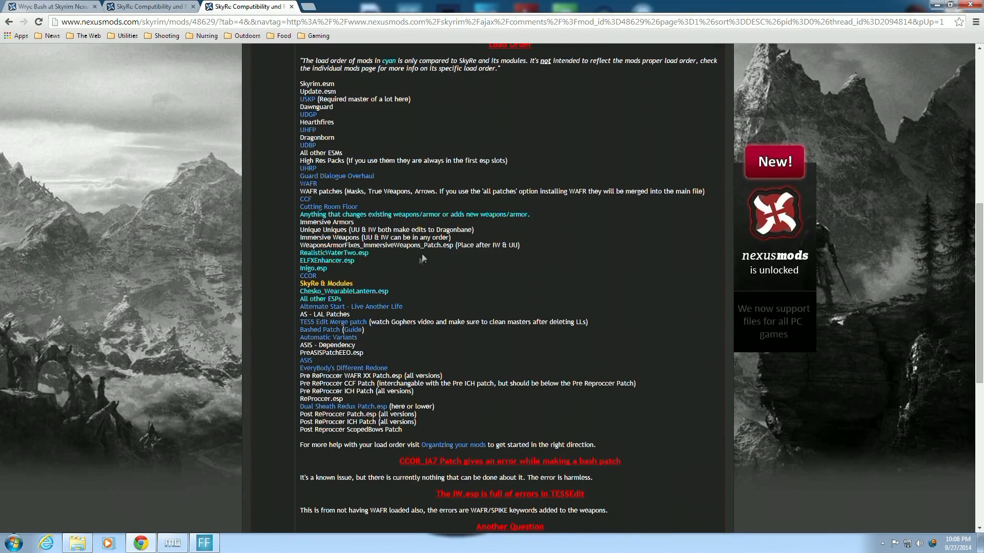
Compare the positions of ELFXEnhancer.esp, the weapon and armor plugins and SkyRe_Main.esp with the recommended load order.
{"action": "left_click", "coordinate": [173, 543]}
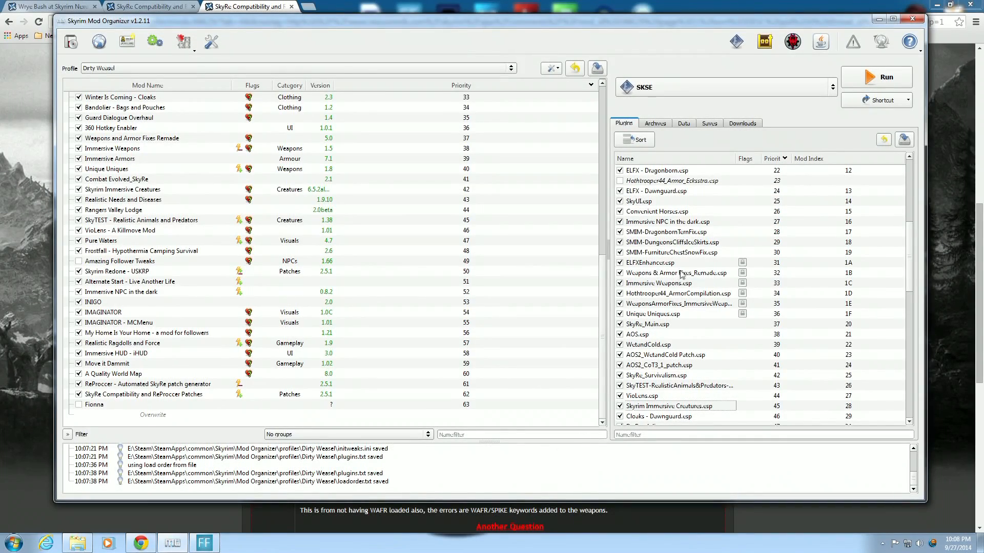
{"action": "left_click", "coordinate": [165, 546]}
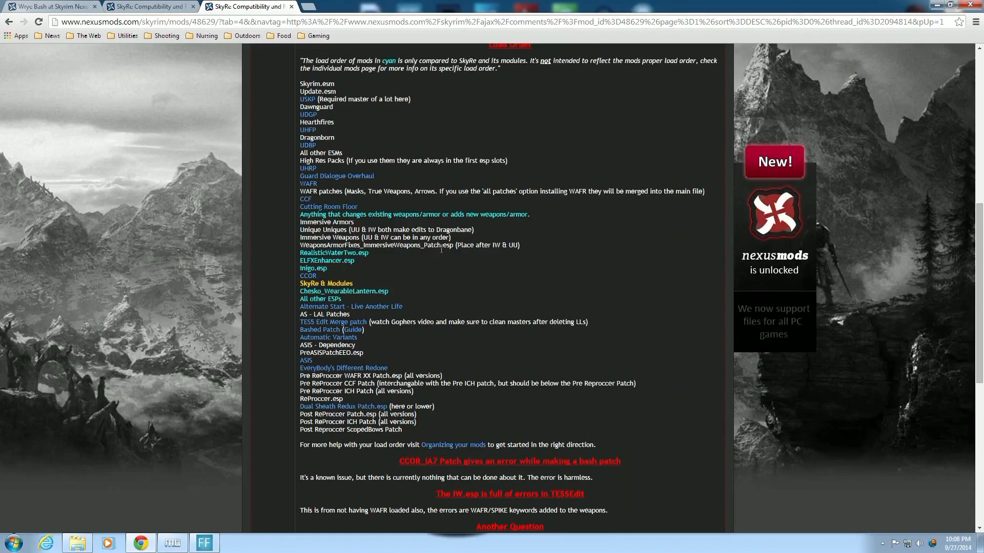
{"action": "left_click", "coordinate": [172, 545]}
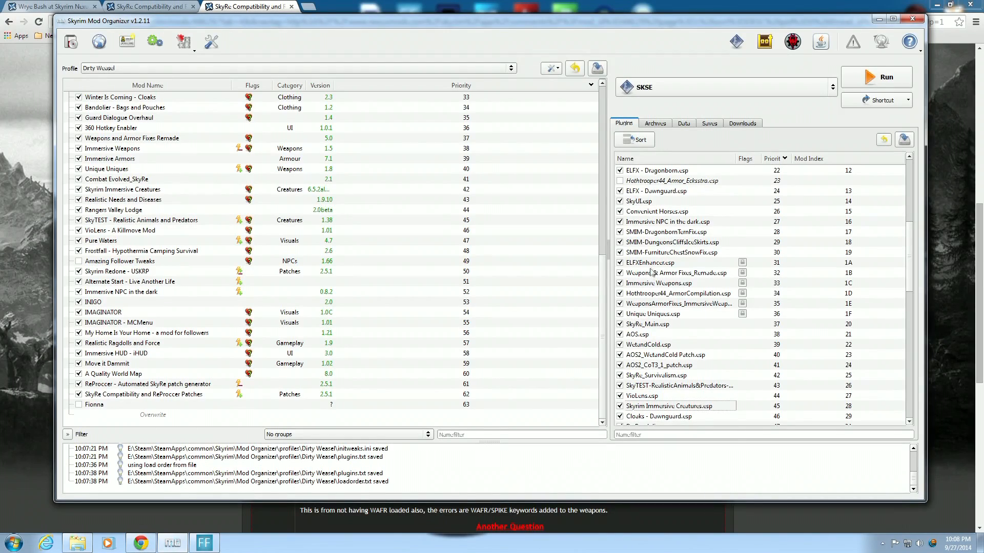
{"action": "mouse_move", "coordinate": [654, 266]}
{"action": "mouse_move", "coordinate": [663, 324]}
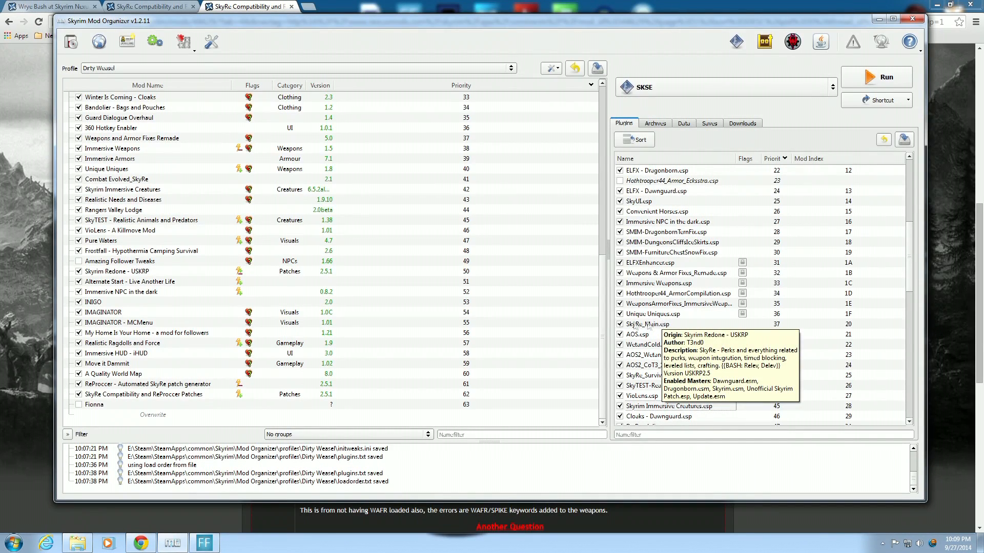
{"action": "mouse_move", "coordinate": [152, 551]}
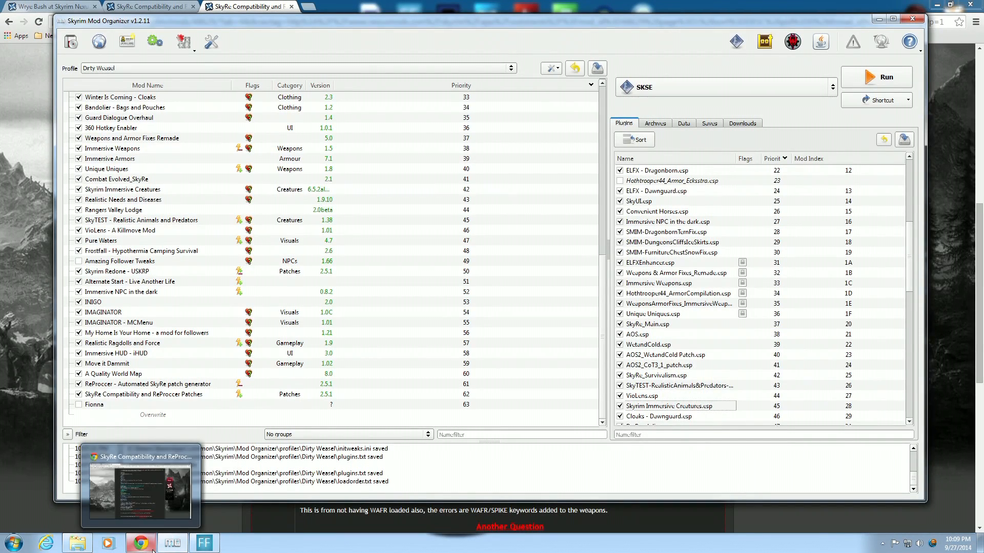
{"action": "left_click", "coordinate": [180, 523]}
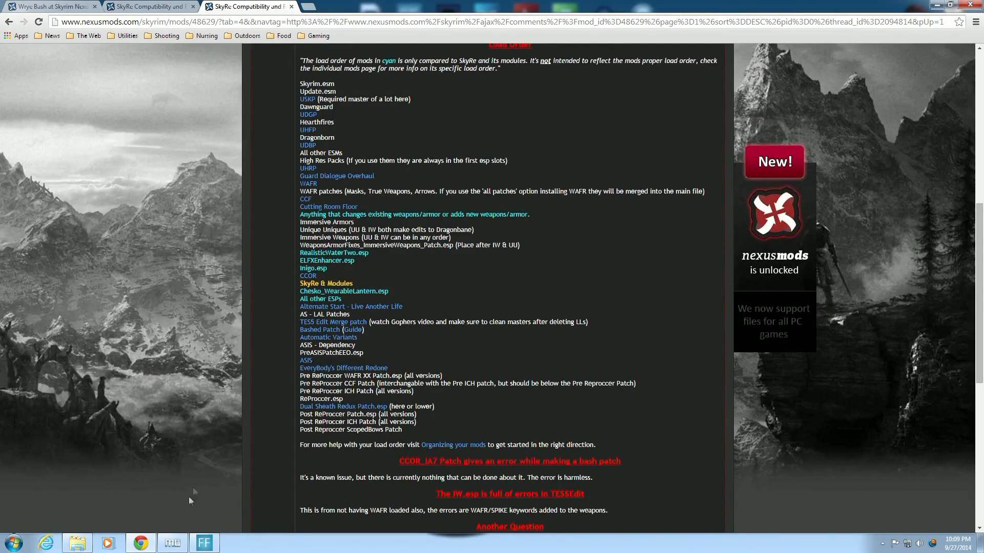
In Mod Organizer, unlock ELFXEnhancer.esp's load order and move the plugin directly below Unique Uniques.esp.
{"action": "left_click", "coordinate": [172, 543]}
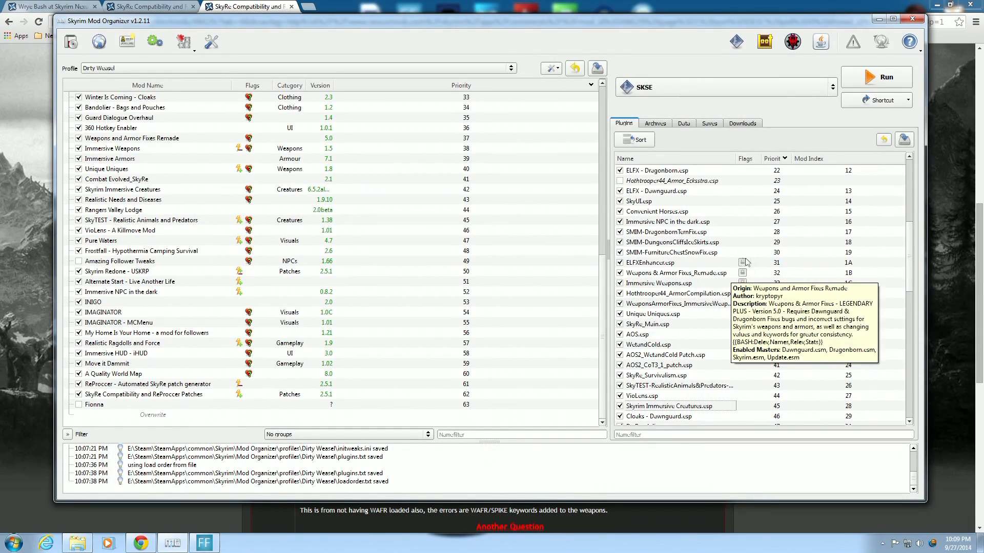
{"action": "left_click", "coordinate": [709, 263]}
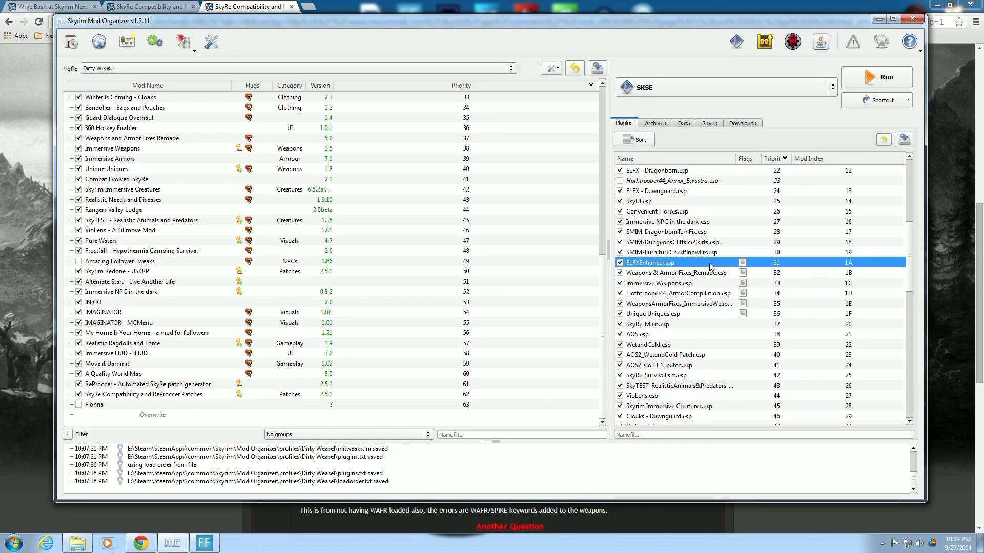
{"action": "right_click", "coordinate": [730, 265]}
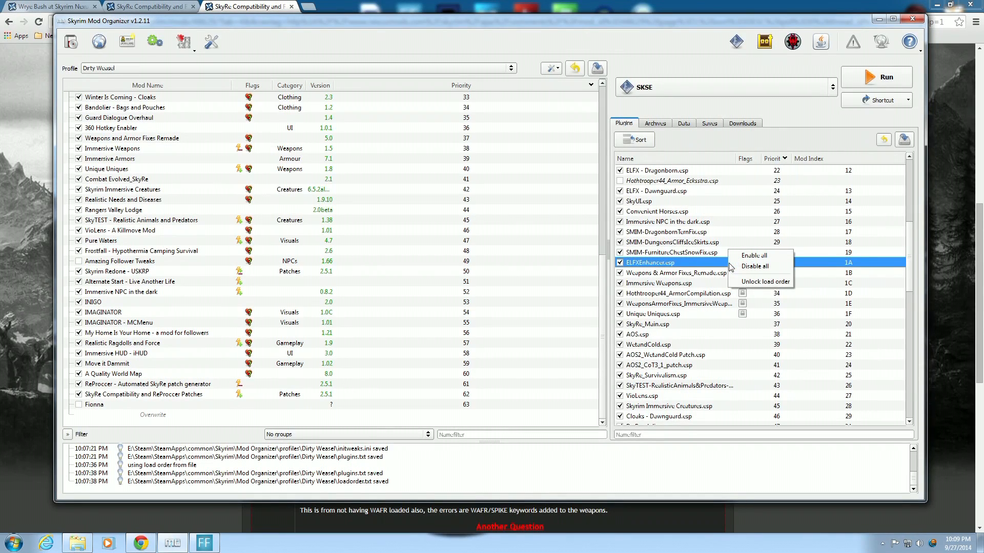
{"action": "left_click", "coordinate": [748, 282]}
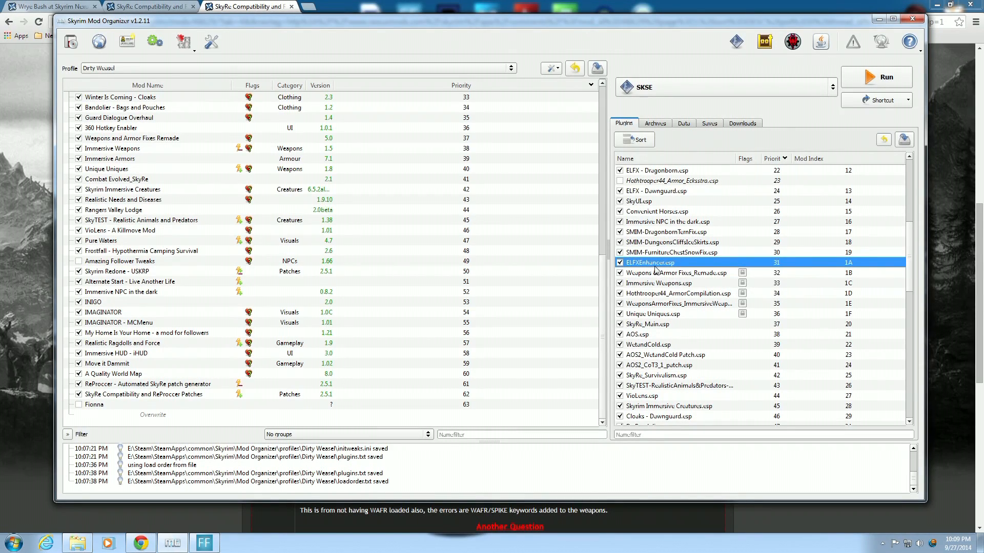
{"action": "left_click_drag", "start_coordinate": [662, 264], "coordinate": [668, 331]}
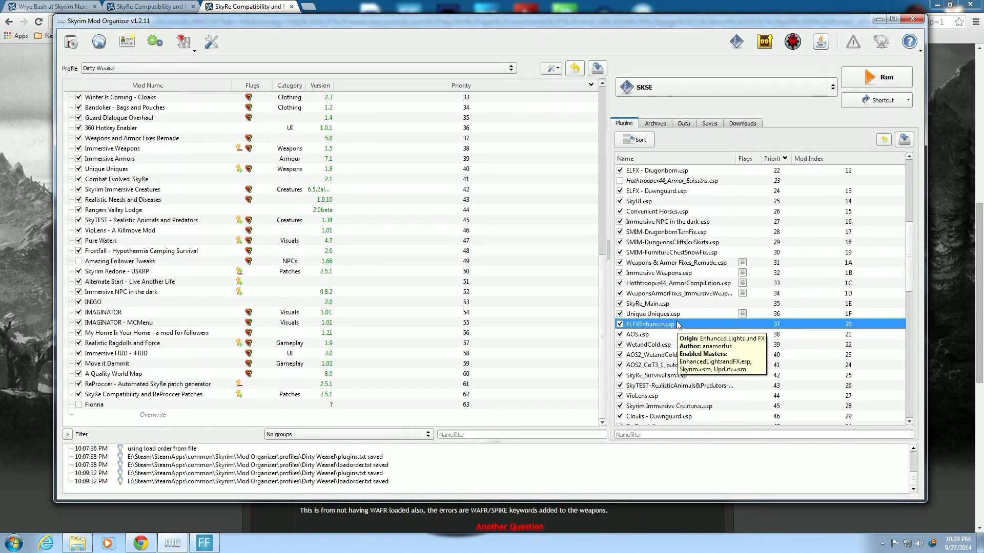
Move ELFXEnhancer.esp back directly above Weapons & Armor Fixes_Remade.esp and lock its load order.
{"action": "left_click_drag", "start_coordinate": [677, 325], "coordinate": [625, 257]}
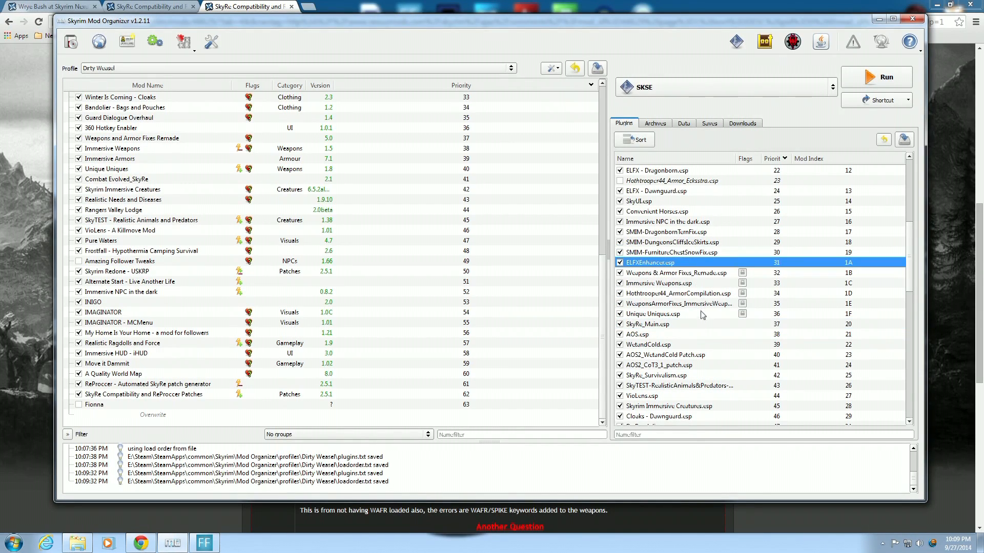
{"action": "right_click", "coordinate": [683, 262]}
{"action": "left_click", "coordinate": [702, 280]}
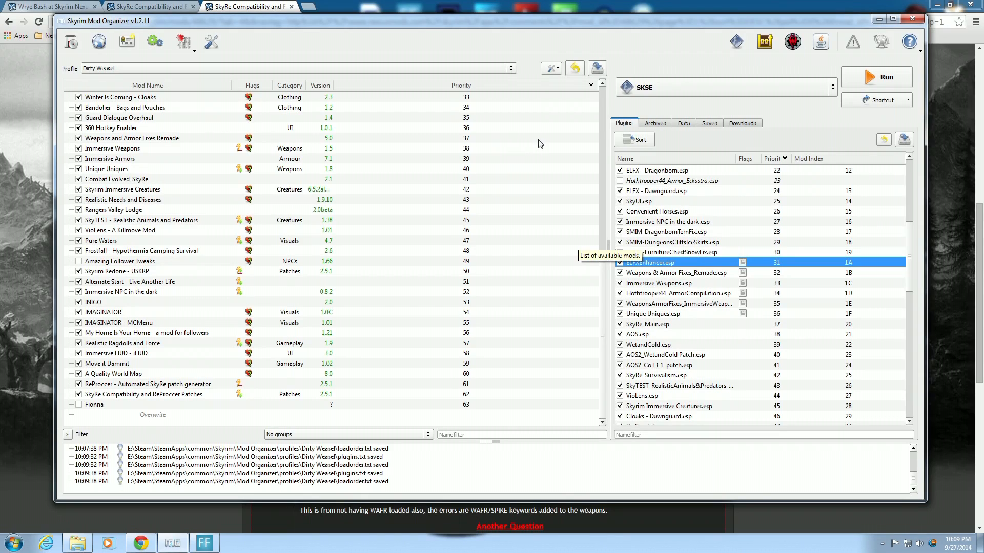
Run ReProccer and generate a new patch for the current load order.
{"action": "left_click", "coordinate": [821, 44]}
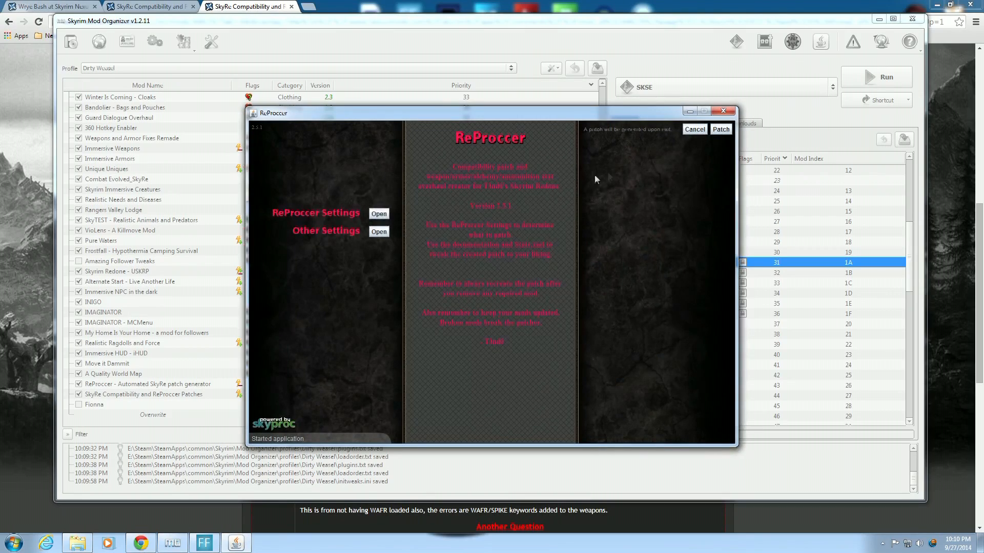
{"action": "left_click", "coordinate": [719, 129]}
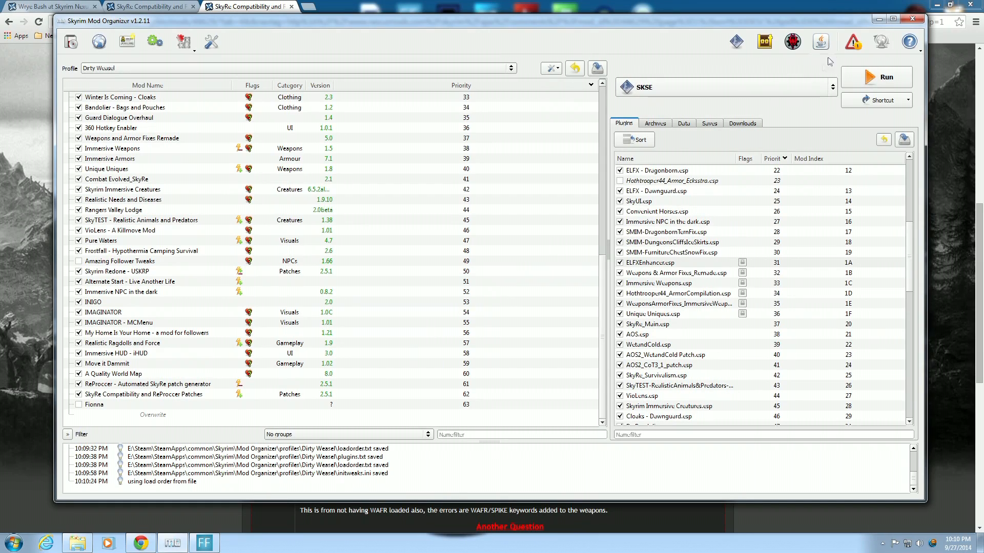
Create a new mod named Reproccer Patch USKRP 9-27 from the files in Overwrite.
{"action": "left_click", "coordinate": [155, 416]}
{"action": "right_click", "coordinate": [156, 416]}
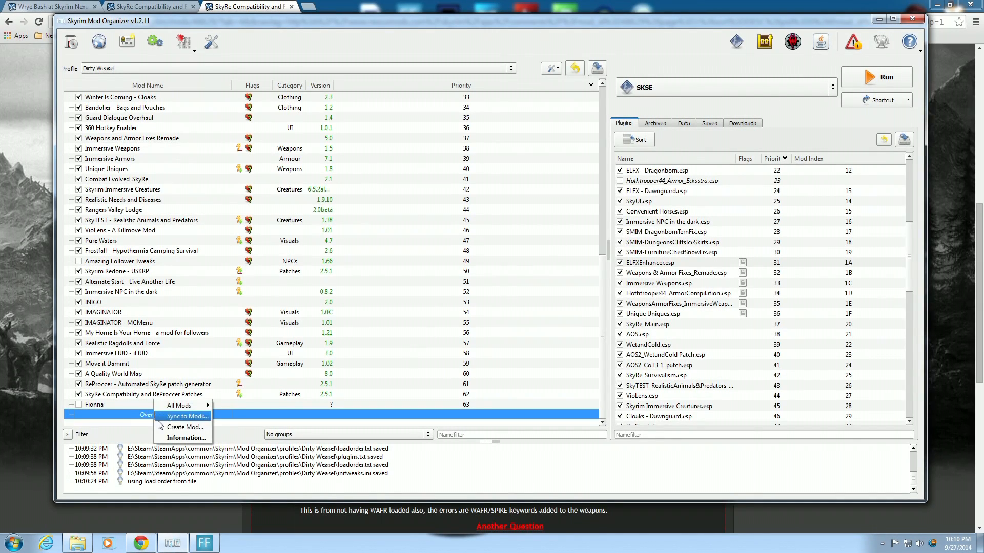
{"action": "left_click", "coordinate": [162, 426]}
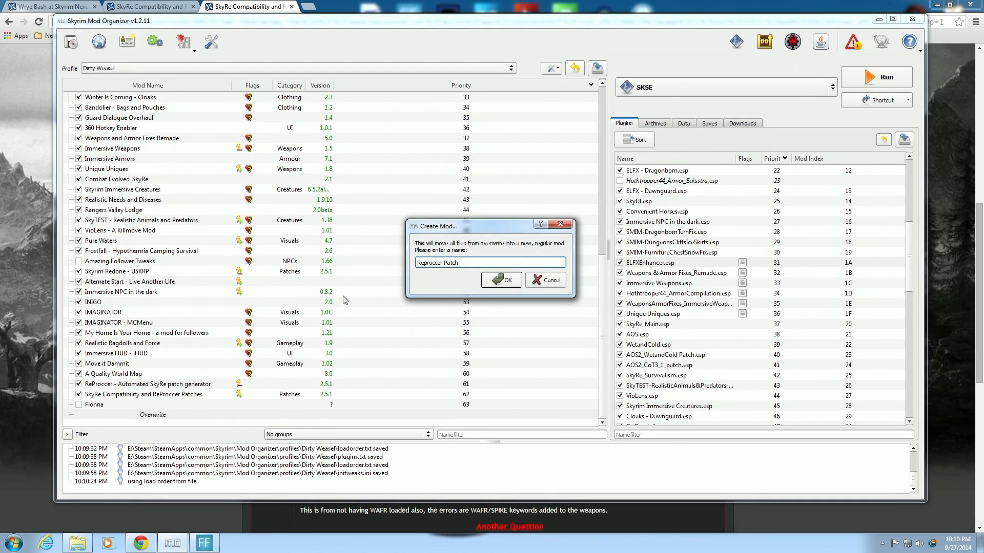
{"action": "type", "text": "RP 9-27"}
{"action": "left_click", "coordinate": [500, 280]}
Enable Reproccer Patch USKRP 9-27, place it directly above Fionna, and review the plugin load order.
{"action": "left_click", "coordinate": [78, 415]}
{"action": "left_click_drag", "start_coordinate": [127, 416], "coordinate": [141, 410]}
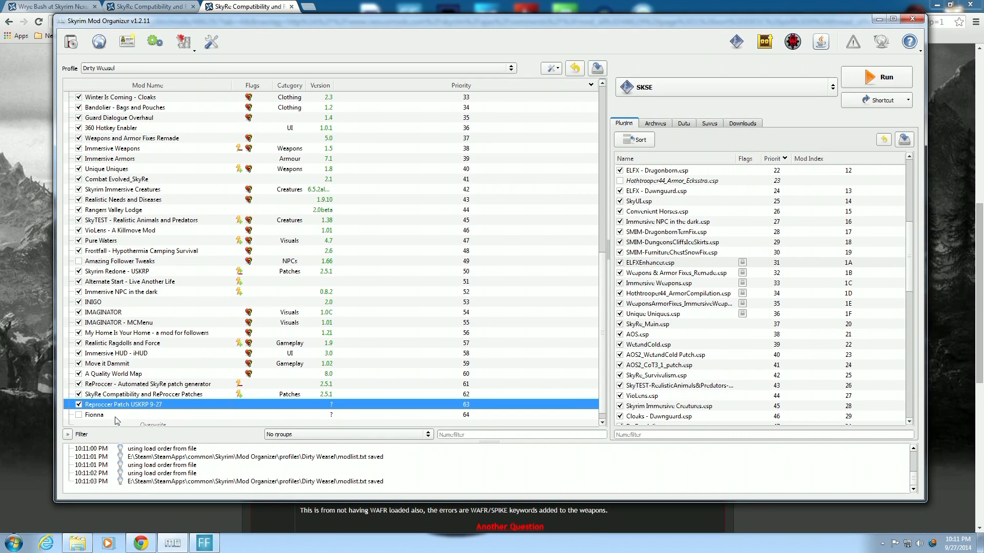
{"action": "left_click_drag", "start_coordinate": [911, 273], "coordinate": [917, 401]}
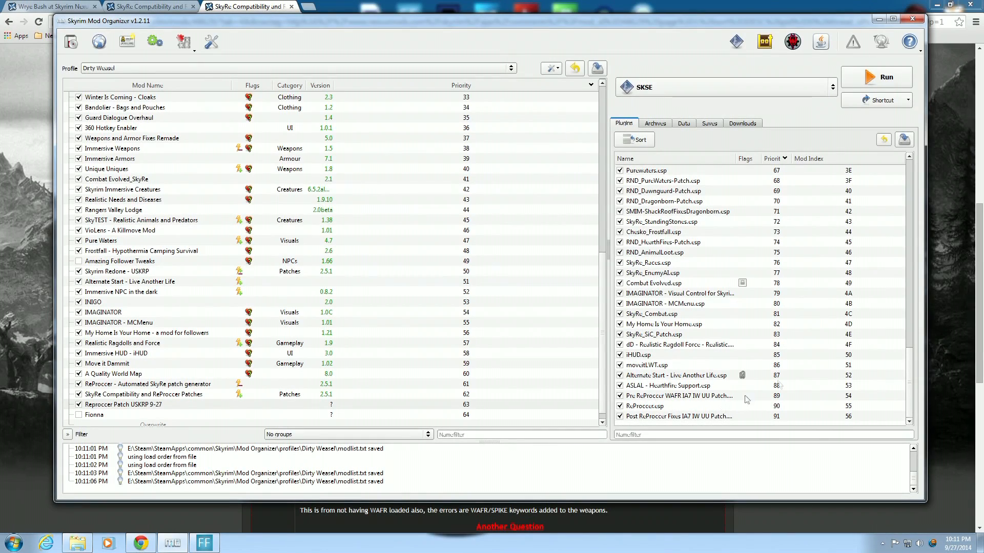
{"action": "left_click_drag", "start_coordinate": [908, 373], "coordinate": [911, 177]}
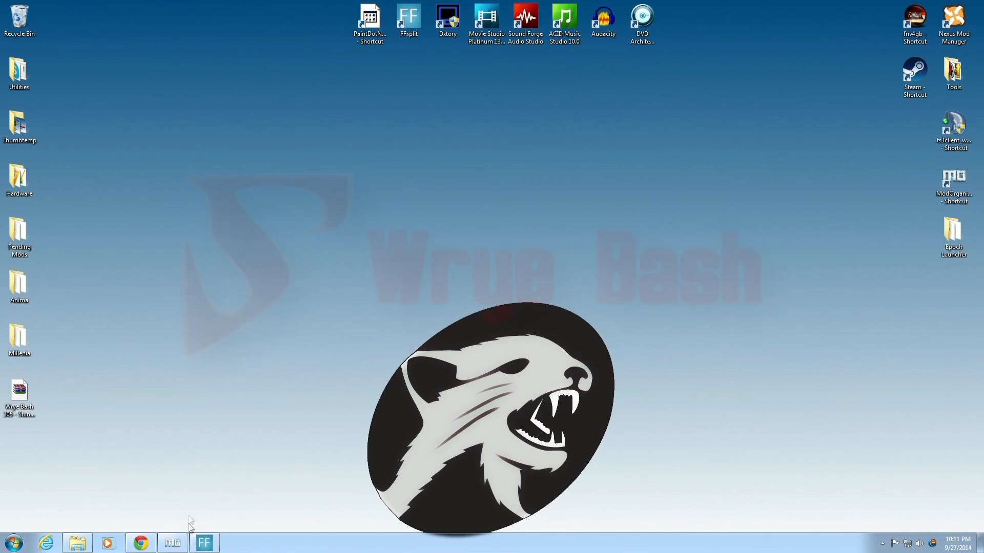
Switch to the browser and look through the Wrye Bash 305 main files on its Nexus page.
{"action": "left_click", "coordinate": [141, 543]}
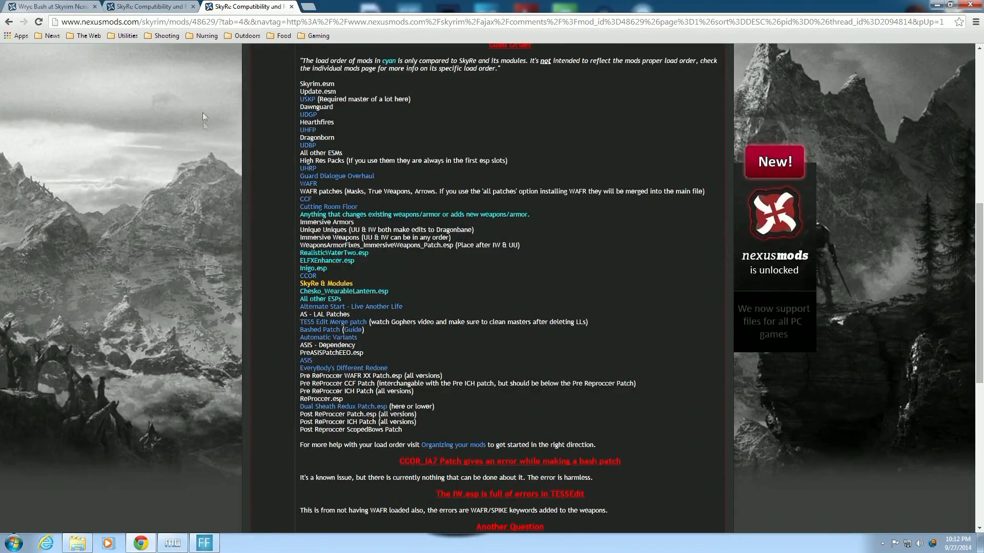
{"action": "left_click", "coordinate": [64, 7]}
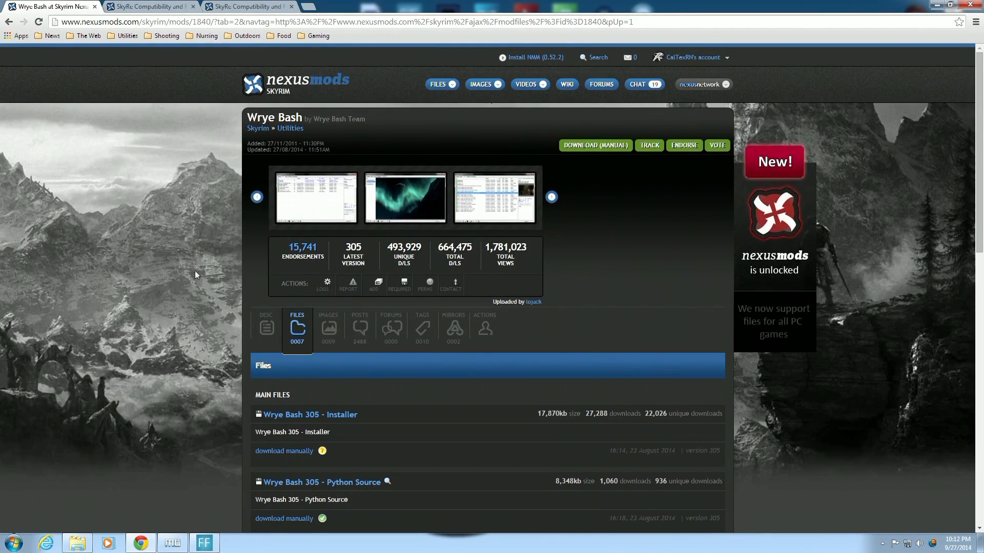
{"action": "scroll", "coordinate": [236, 352], "scroll_direction": "down", "scroll_amount": 3}
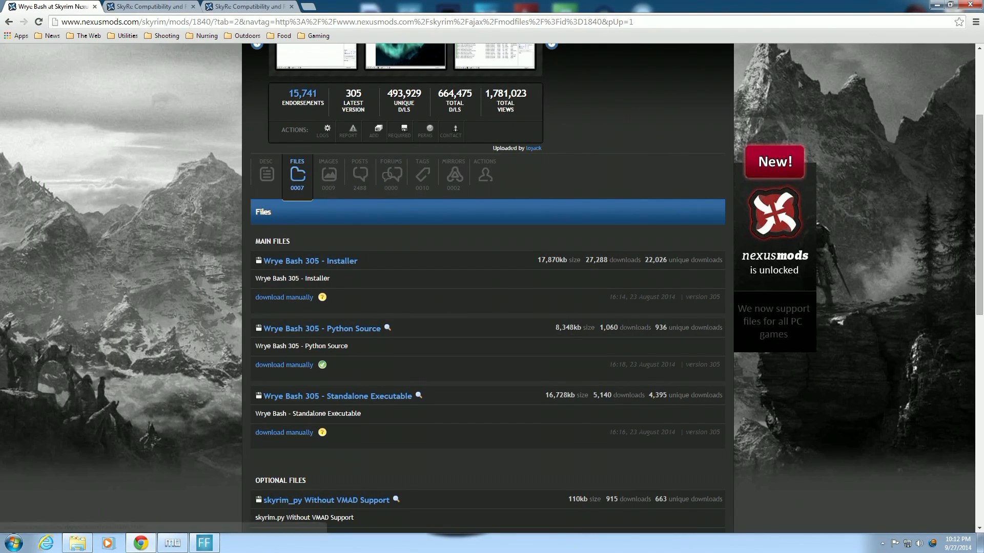
Extract the Mopy folder from the downloaded Wrye Bash 305 Standalone Executable archive onto the desktop and close the archive.
{"action": "left_click", "coordinate": [934, 5]}
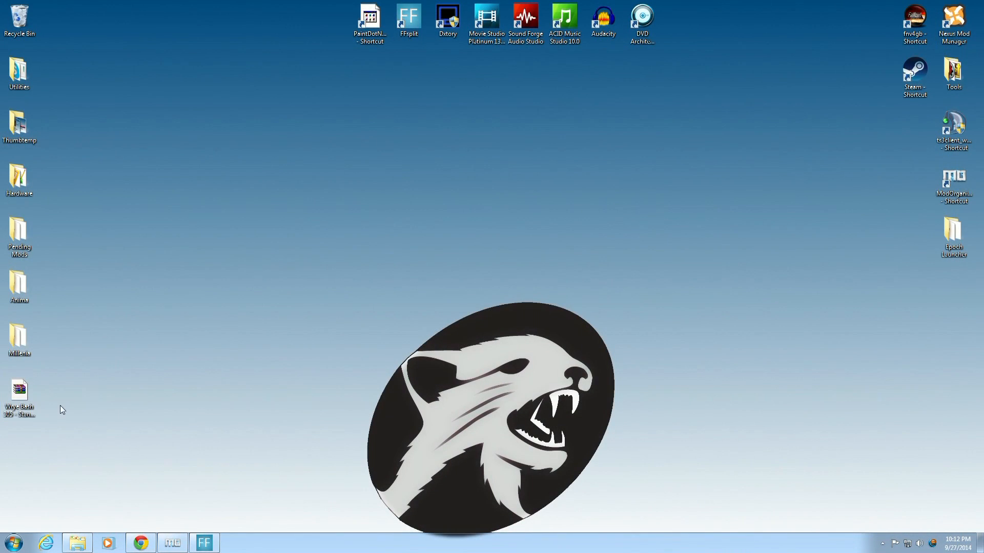
{"action": "double_click", "coordinate": [20, 410]}
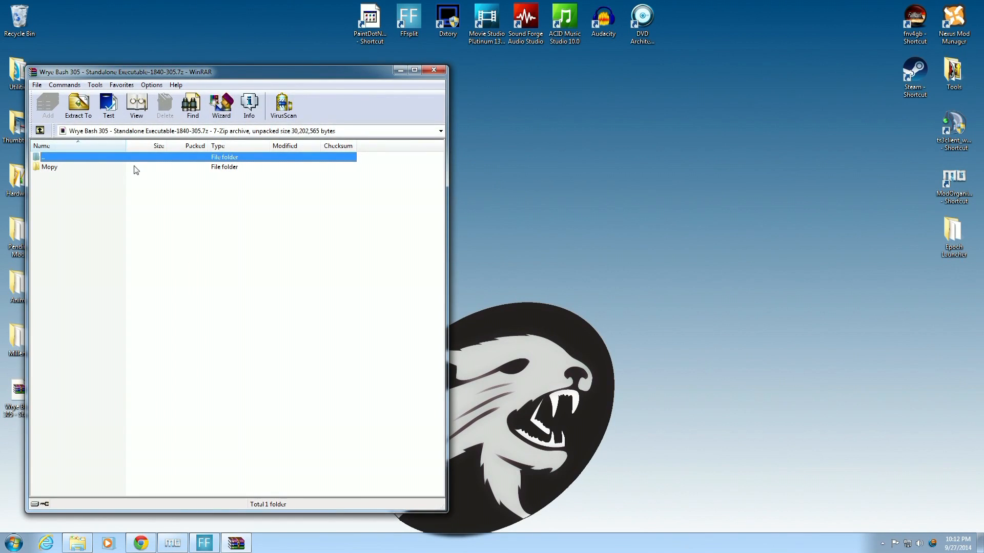
{"action": "left_click", "coordinate": [82, 168]}
{"action": "left_click_drag", "start_coordinate": [82, 169], "coordinate": [515, 185]}
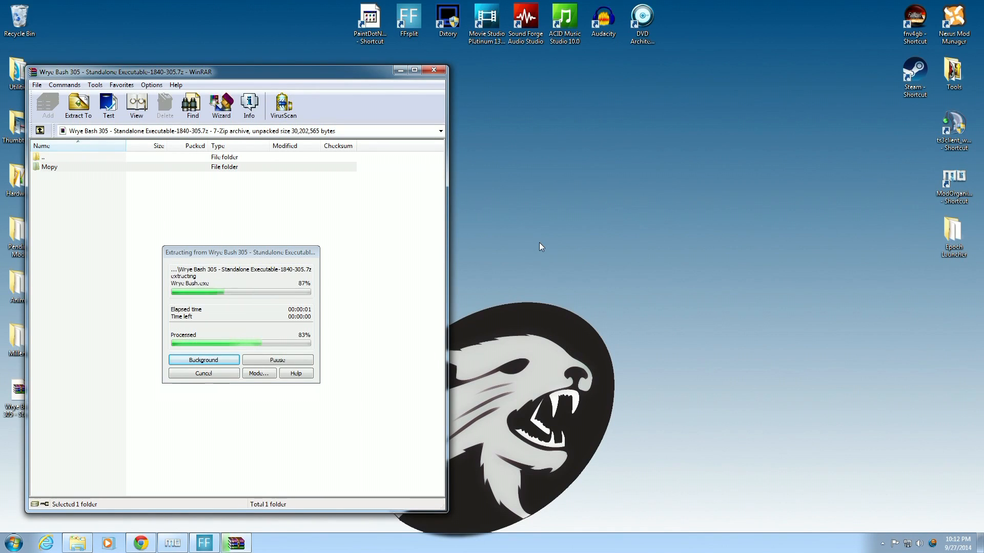
{"action": "left_click", "coordinate": [434, 71]}
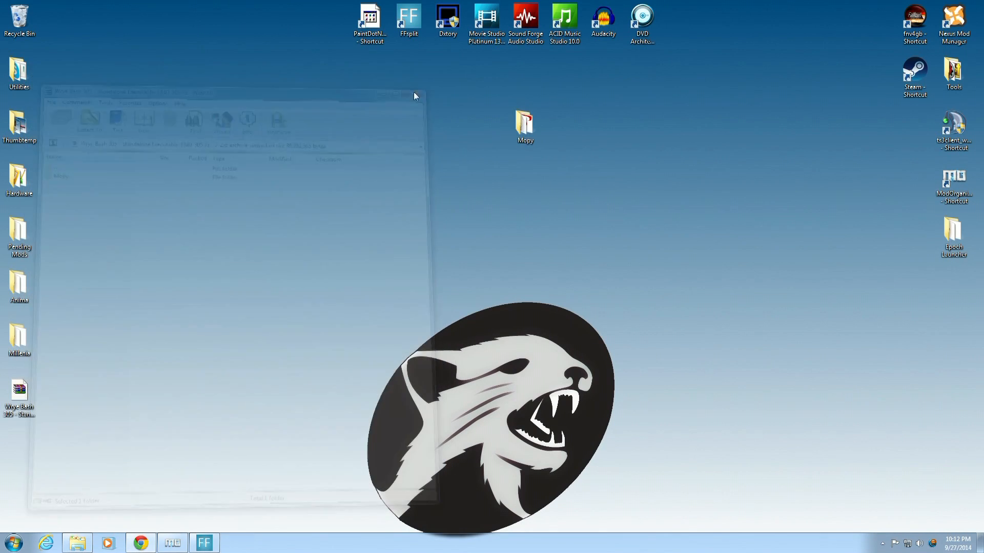
{"action": "left_click_drag", "start_coordinate": [524, 125], "coordinate": [179, 177]}
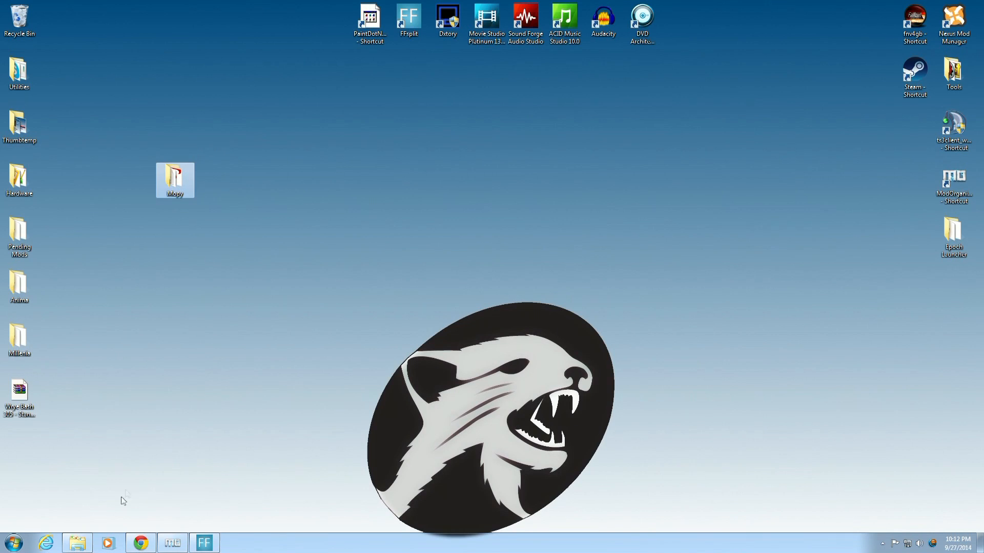
Open a file window on drive E:, look into the Steam\SteamApps\common\Skyrim folder, and return to the drive's root.
{"action": "left_click", "coordinate": [82, 541]}
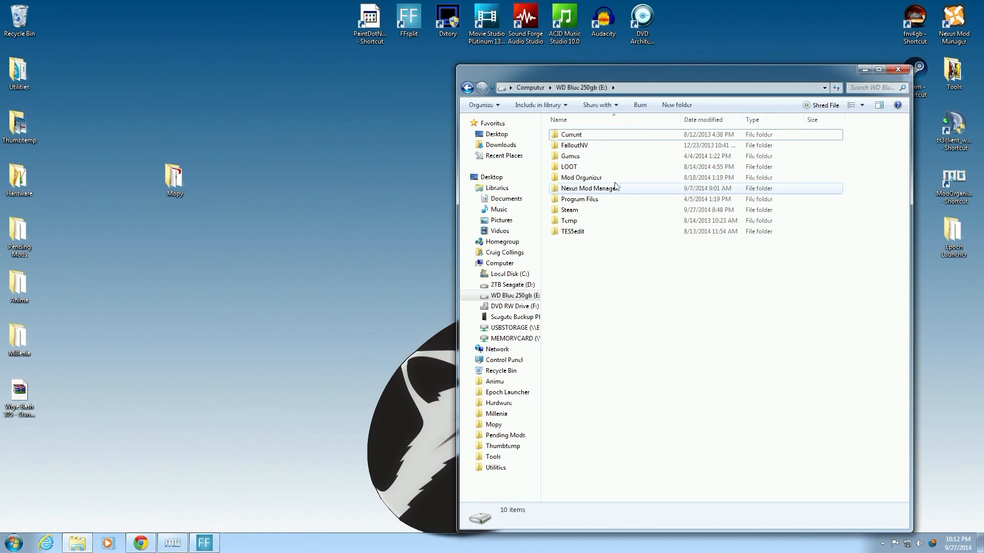
{"action": "double_click", "coordinate": [621, 214]}
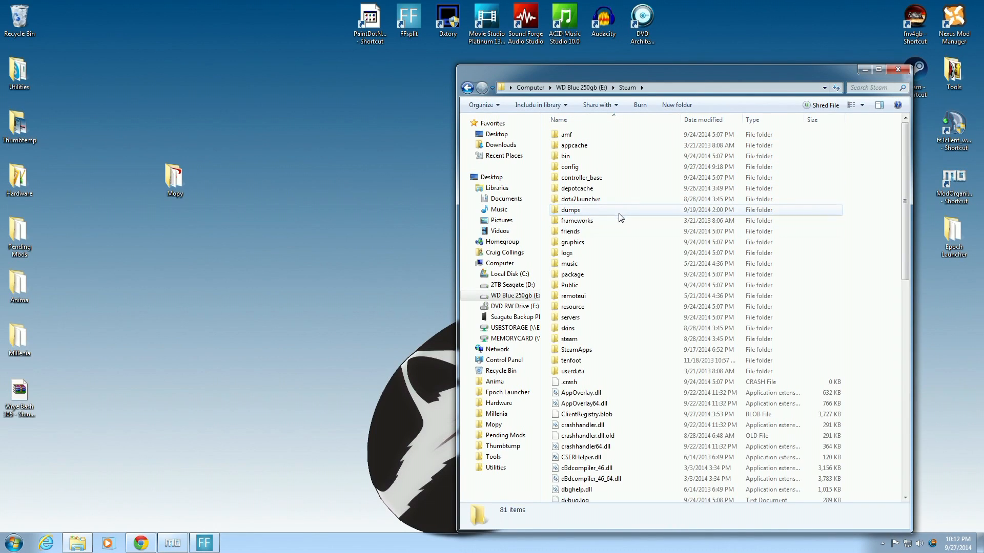
{"action": "double_click", "coordinate": [615, 341]}
{"action": "double_click", "coordinate": [617, 134]}
{"action": "double_click", "coordinate": [614, 178]}
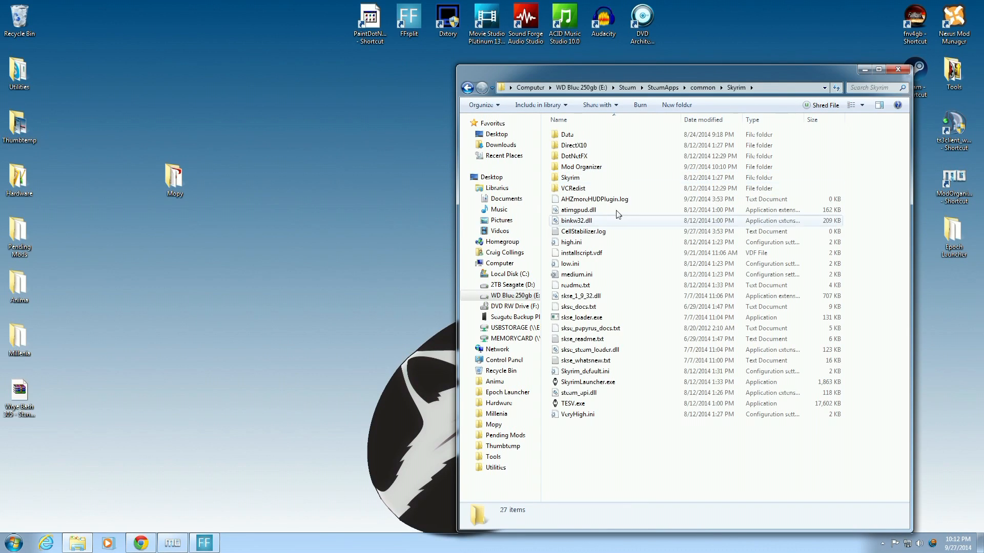
{"action": "left_click", "coordinate": [465, 90]}
{"action": "left_click", "coordinate": [465, 90]}
{"action": "left_click", "coordinate": [465, 91]}
{"action": "left_click", "coordinate": [464, 90]}
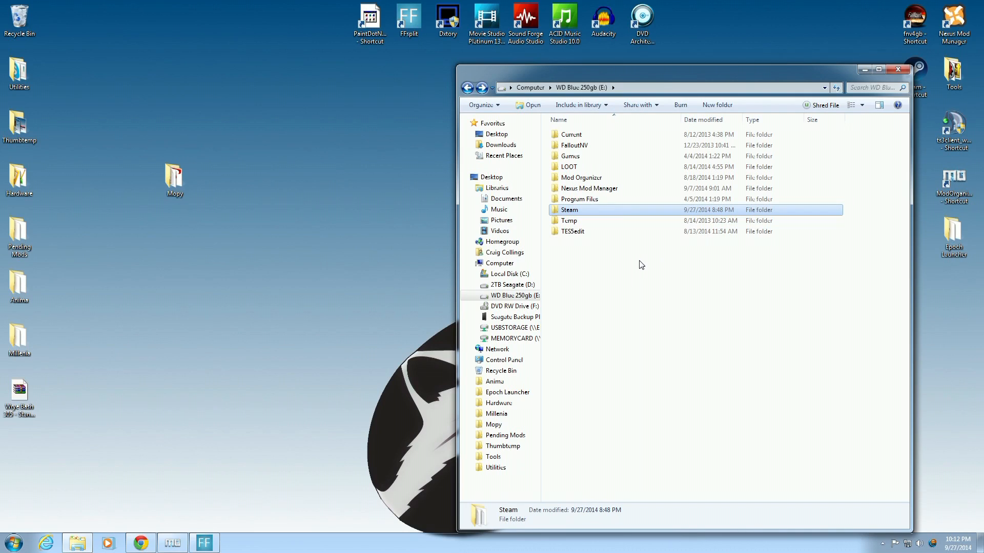
Copy the Mopy folder to the root of drive E: and delete the desktop copy.
{"action": "left_click_drag", "start_coordinate": [174, 179], "coordinate": [617, 340]}
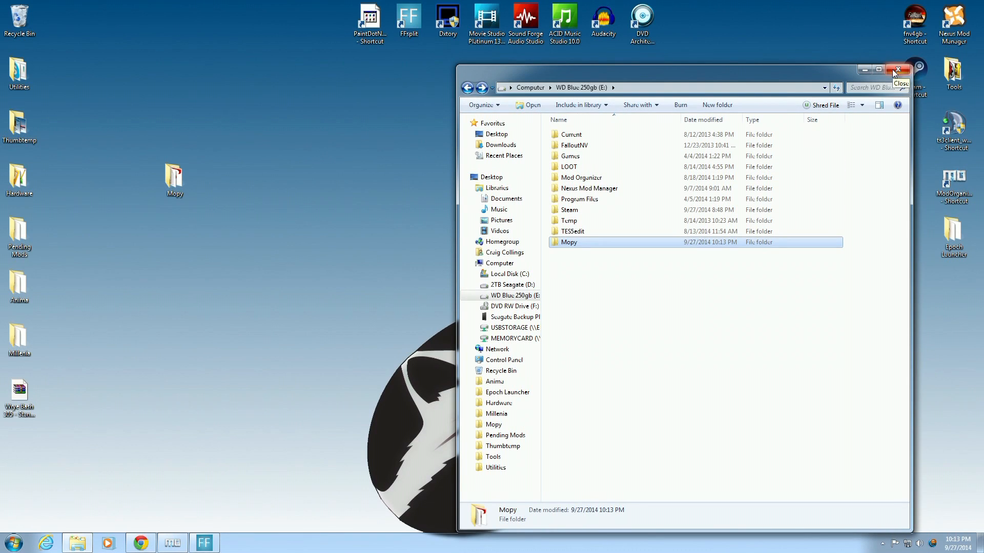
{"action": "left_click", "coordinate": [893, 69]}
{"action": "left_click_drag", "start_coordinate": [172, 168], "coordinate": [20, 17]}
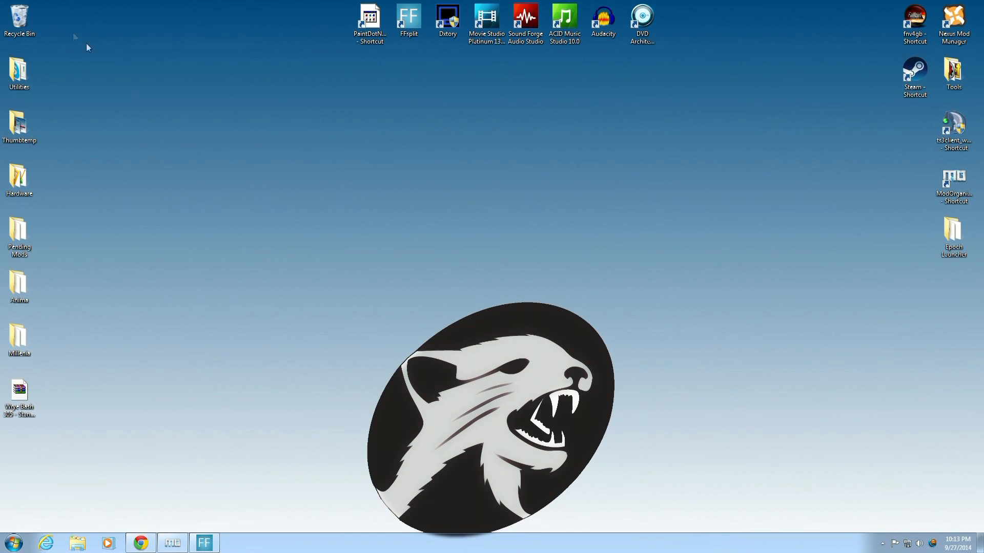
Switch to Mod Organizer and start a new executable entry titled WryeBash.
{"action": "left_click", "coordinate": [173, 543]}
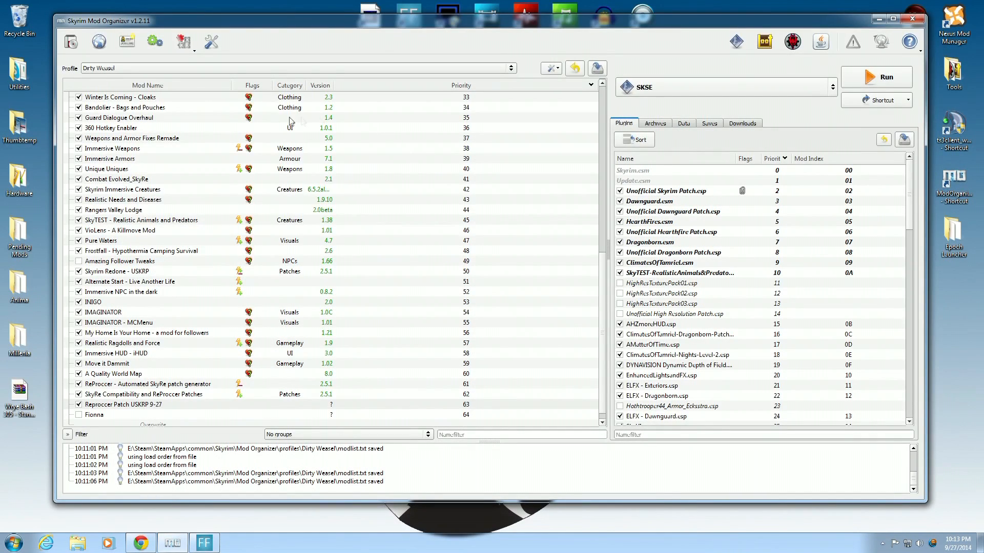
{"action": "left_click", "coordinate": [154, 41]}
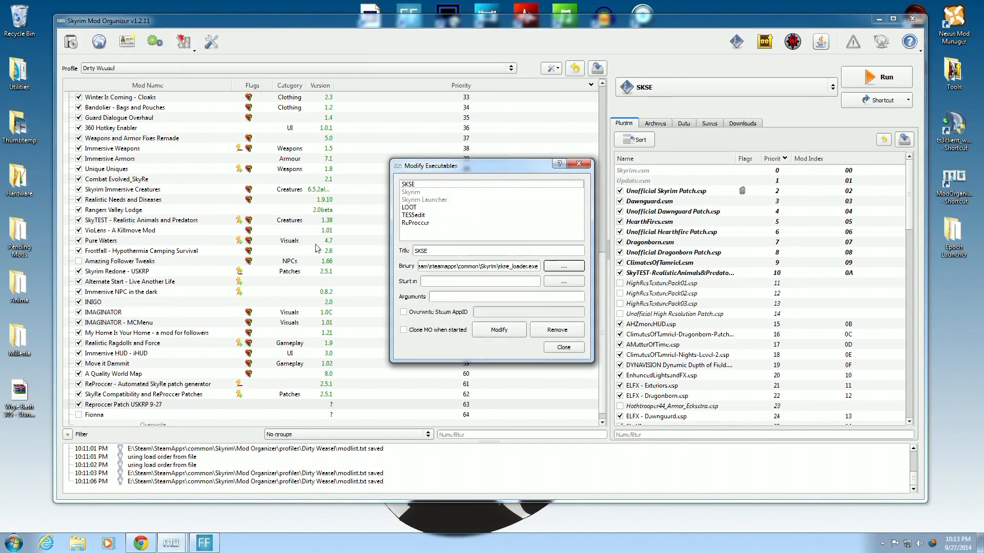
{"action": "left_click_drag", "start_coordinate": [434, 252], "coordinate": [413, 252]}
{"action": "type", "text": "W"}
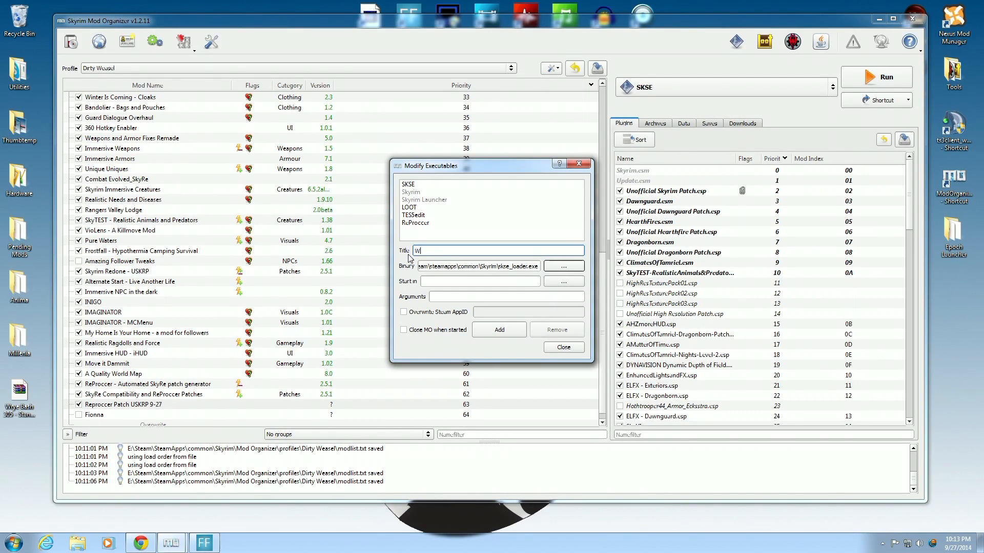
{"action": "type", "text": "ryeBash"}
Set the entry's binary to E:\Mopy\Wrye Bash.exe and add it to the list of executables.
{"action": "left_click", "coordinate": [549, 268]}
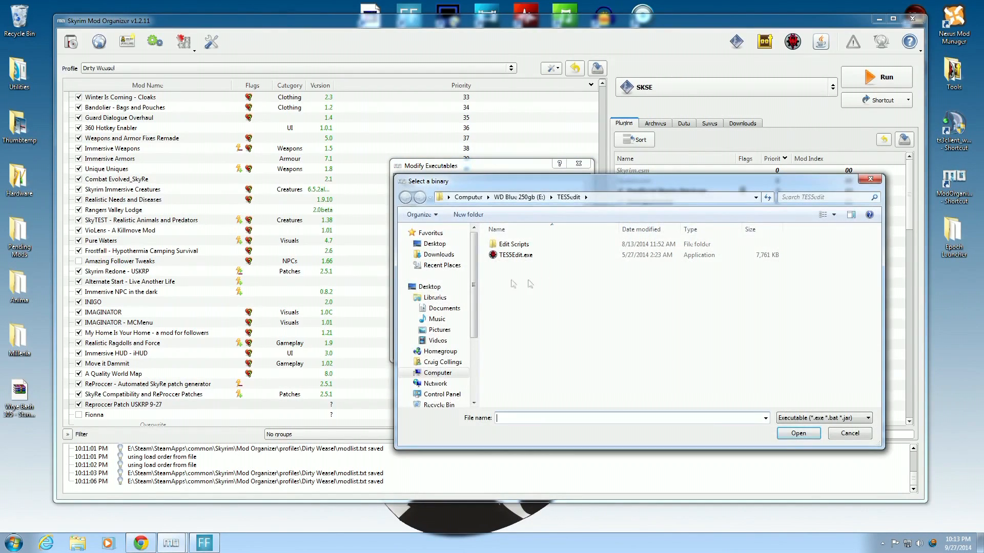
{"action": "left_click", "coordinate": [451, 373]}
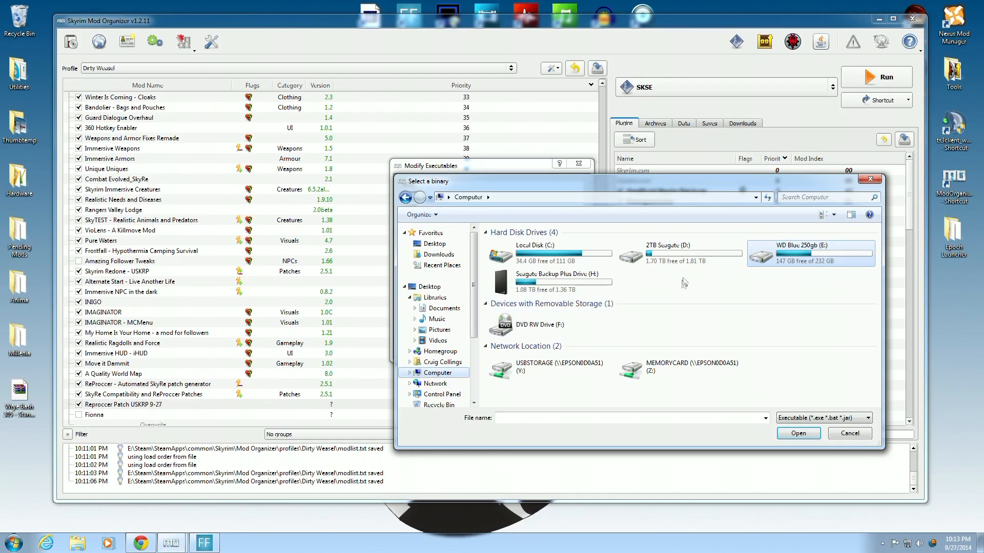
{"action": "double_click", "coordinate": [788, 255]}
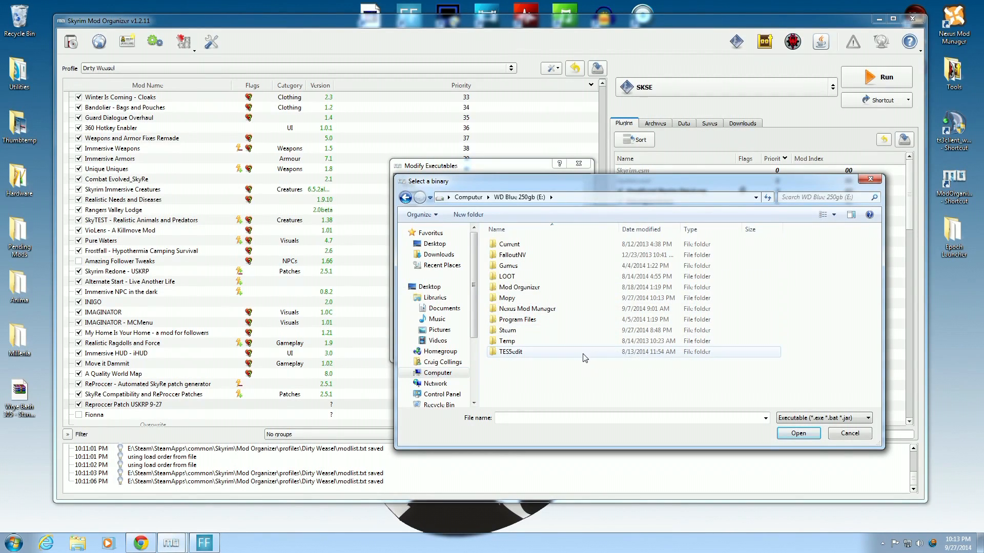
{"action": "double_click", "coordinate": [539, 300]}
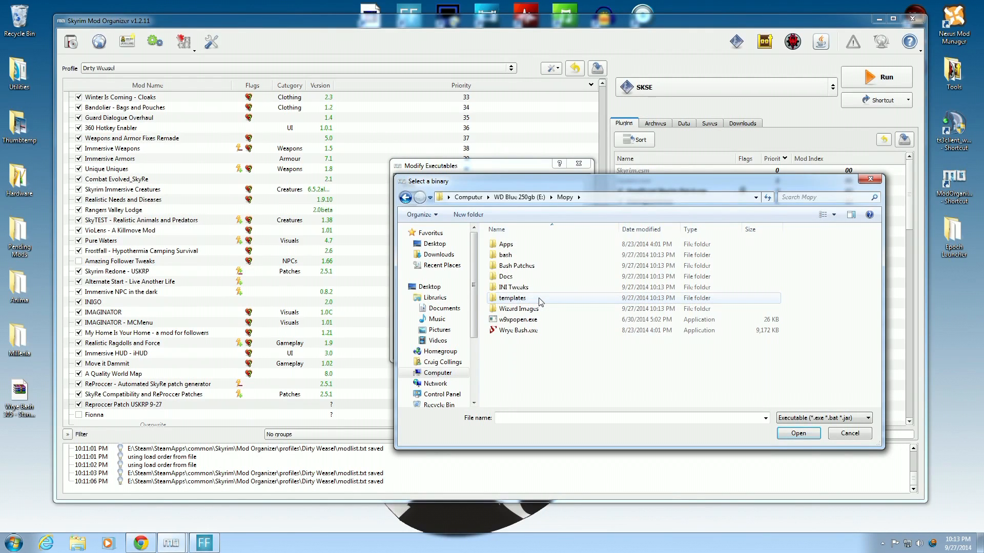
{"action": "left_click", "coordinate": [558, 332]}
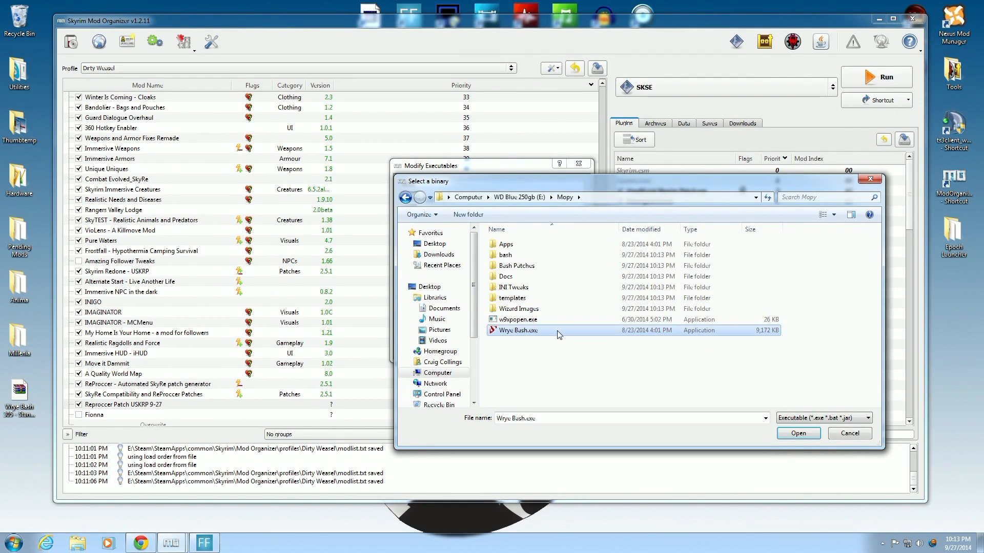
{"action": "left_click", "coordinate": [797, 434]}
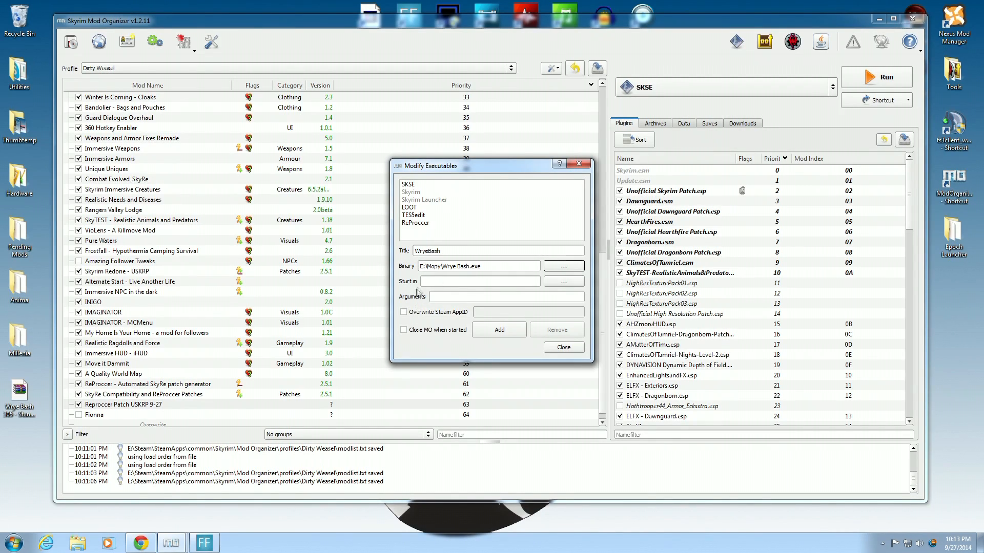
{"action": "left_click", "coordinate": [486, 331]}
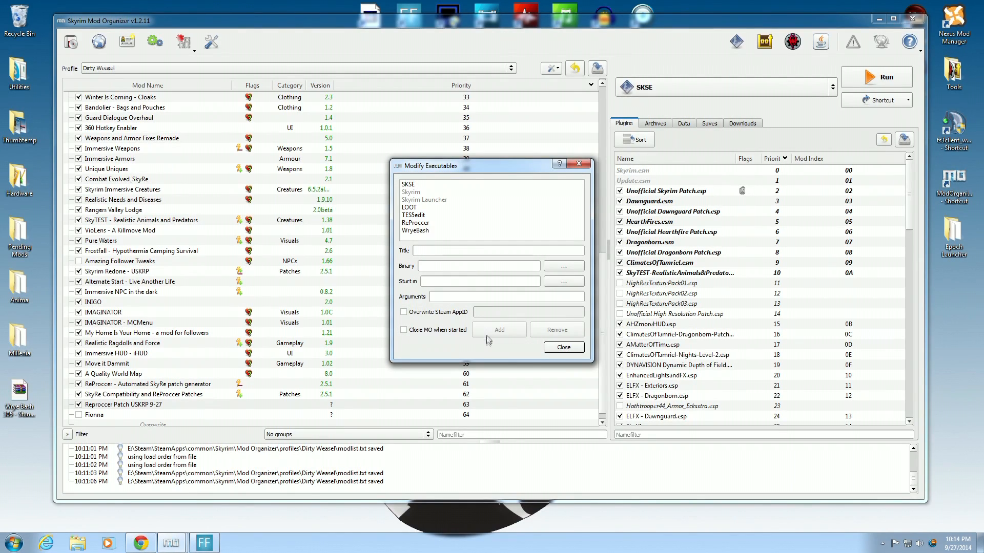
{"action": "left_click", "coordinate": [545, 347]}
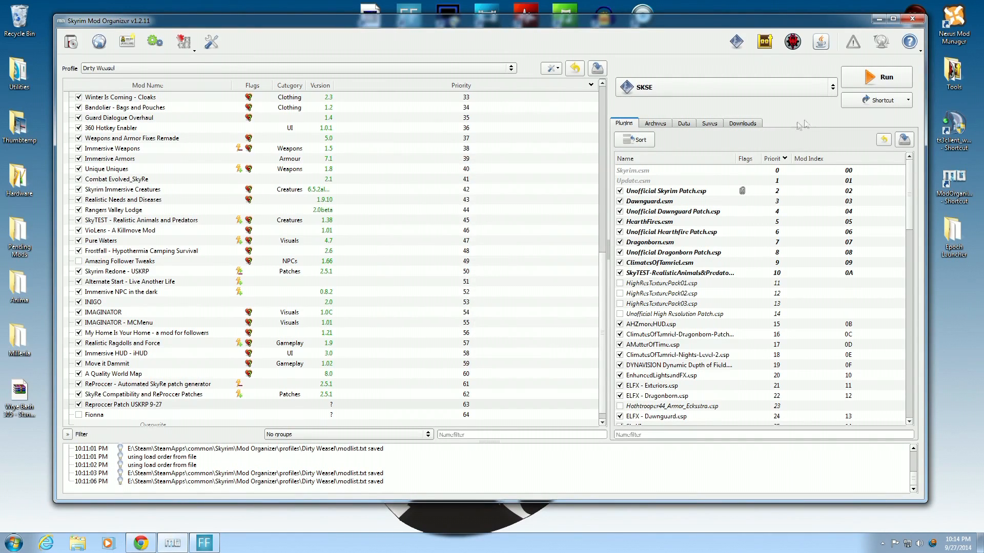
Select WryeBash as the program to run and create a toolbar shortcut for it.
{"action": "left_click", "coordinate": [831, 88]}
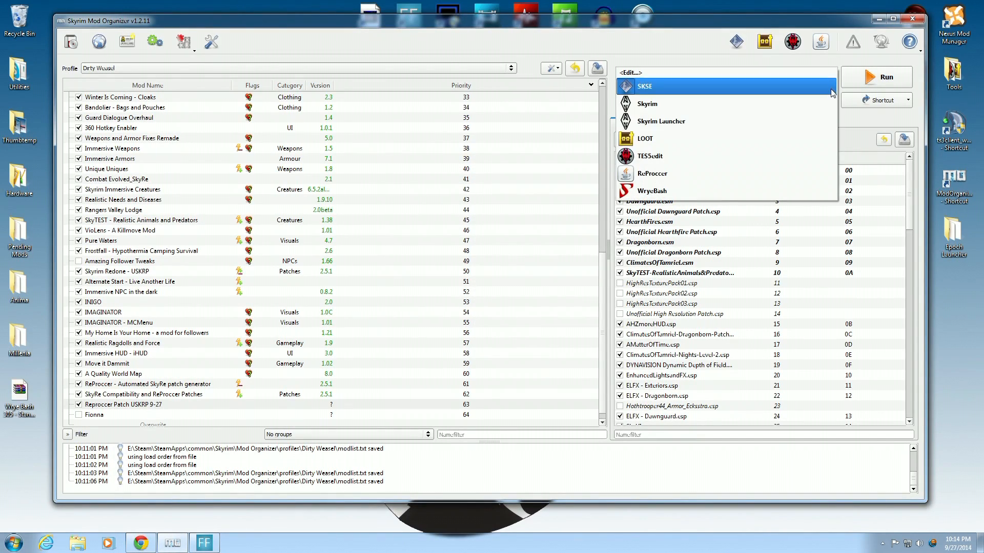
{"action": "left_click", "coordinate": [730, 192]}
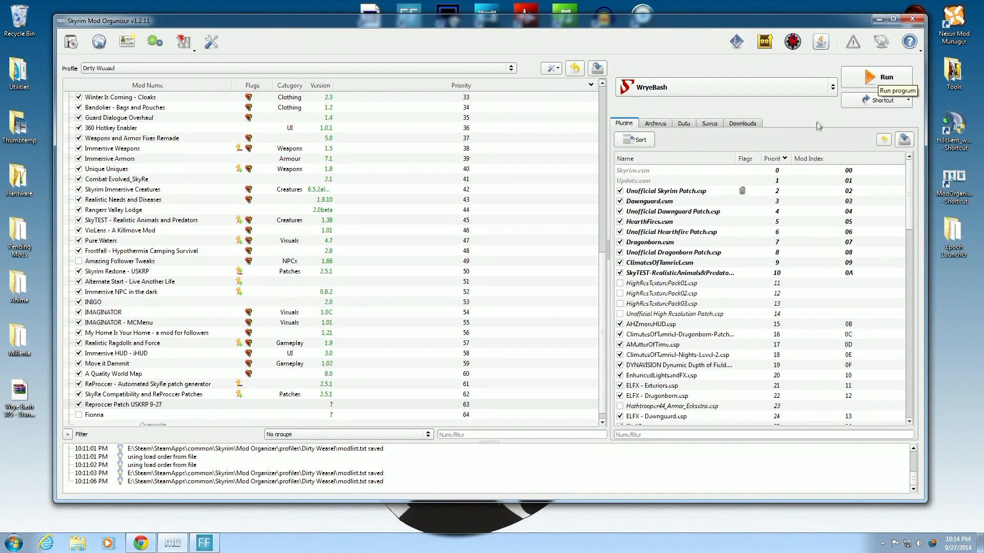
{"action": "left_click", "coordinate": [873, 100]}
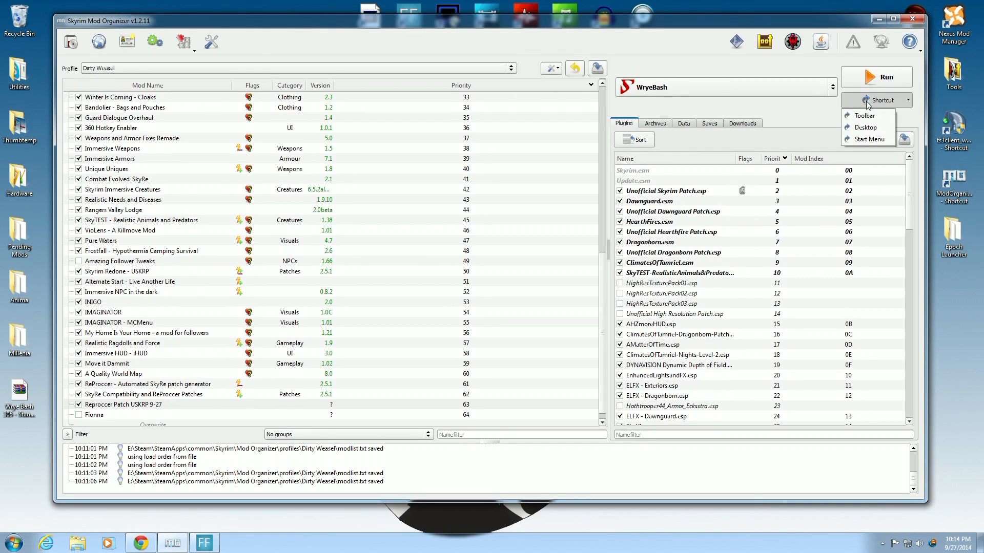
{"action": "left_click", "coordinate": [845, 117]}
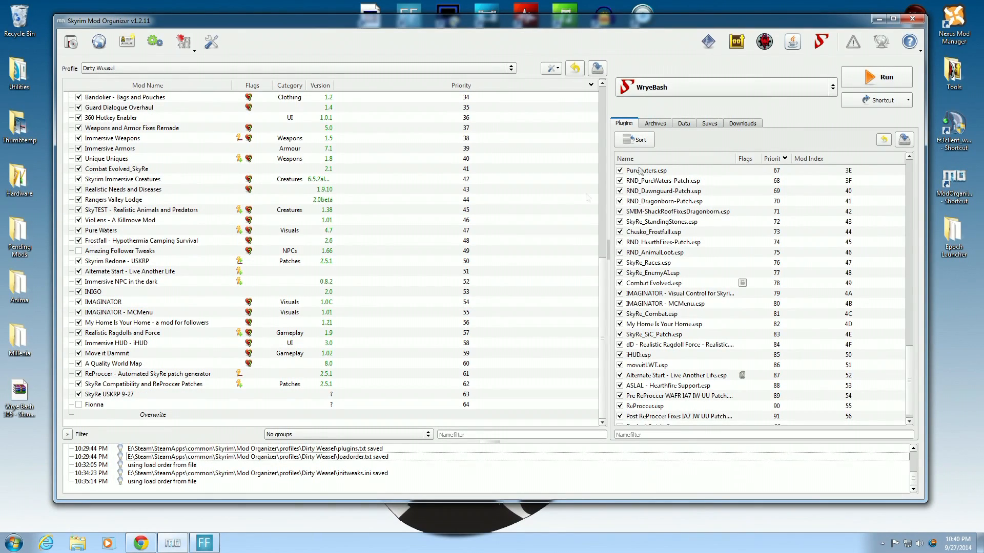
Switch to the browser and review the SkyRe load order and the ReProccer setup sequence in the two SkyRe Compatibility posts.
{"action": "left_click", "coordinate": [140, 543]}
{"action": "left_click", "coordinate": [181, 7]}
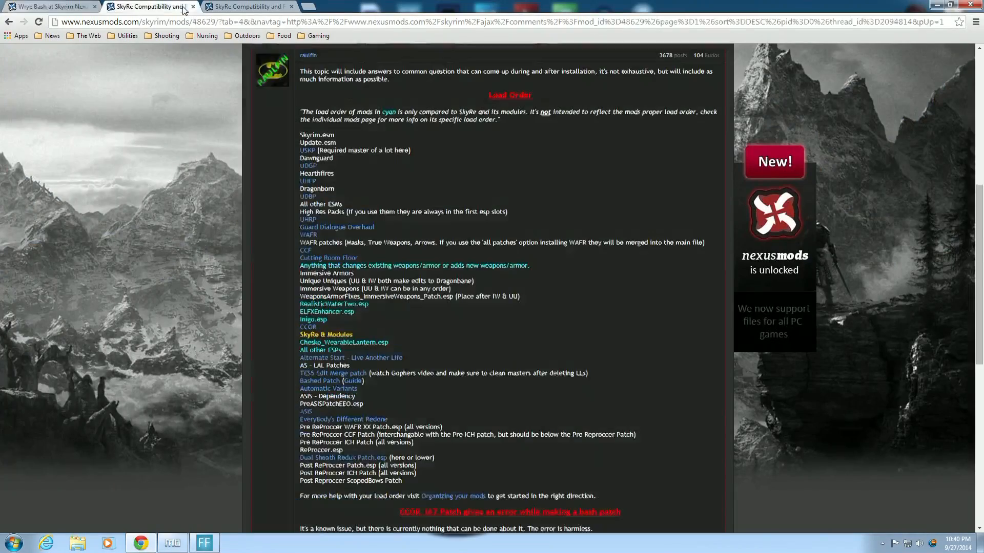
{"action": "left_click", "coordinate": [243, 7]}
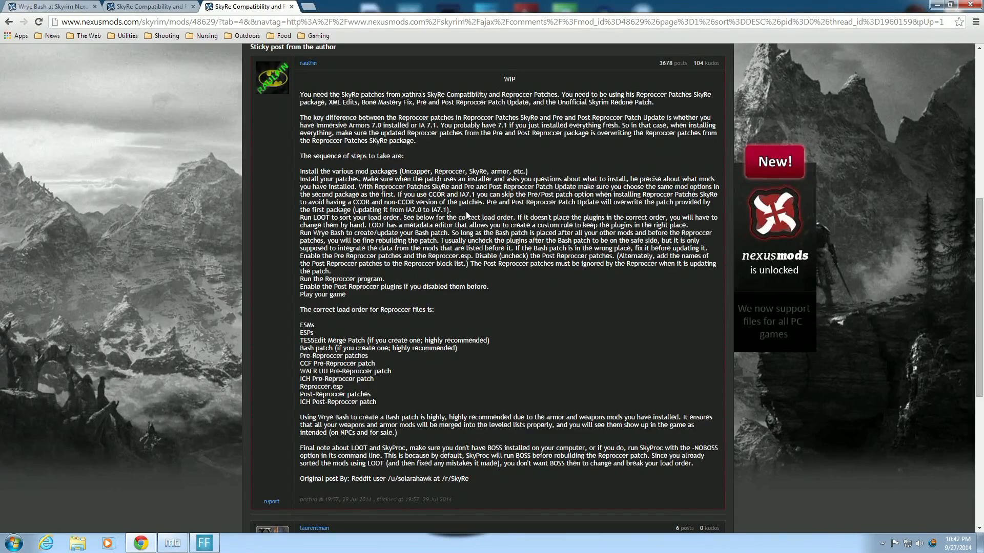
{"action": "scroll", "coordinate": [428, 293], "scroll_direction": "down", "scroll_amount": 1}
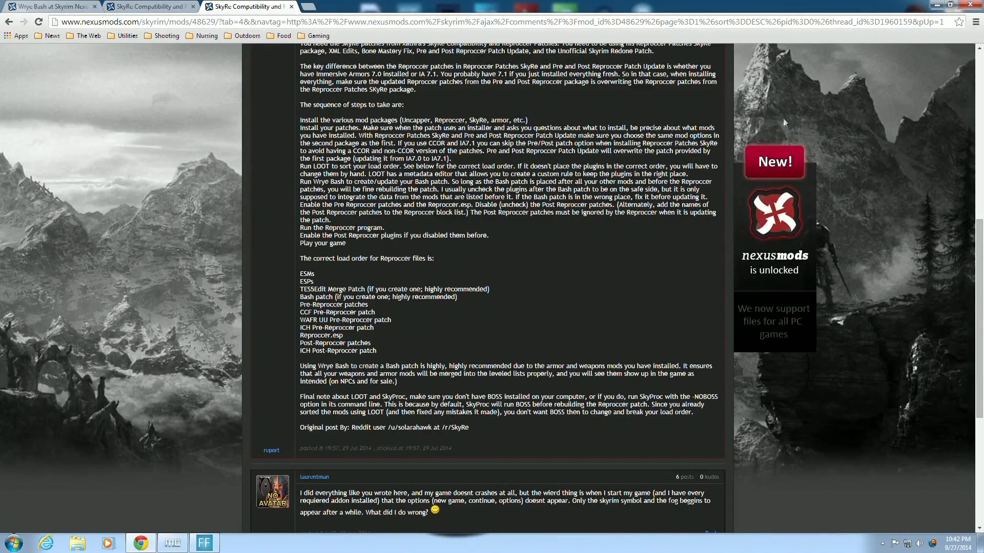
Switch to Mod Organizer, run LOOT to sort the plugins, and apply the calculated load order.
{"action": "left_click", "coordinate": [183, 547]}
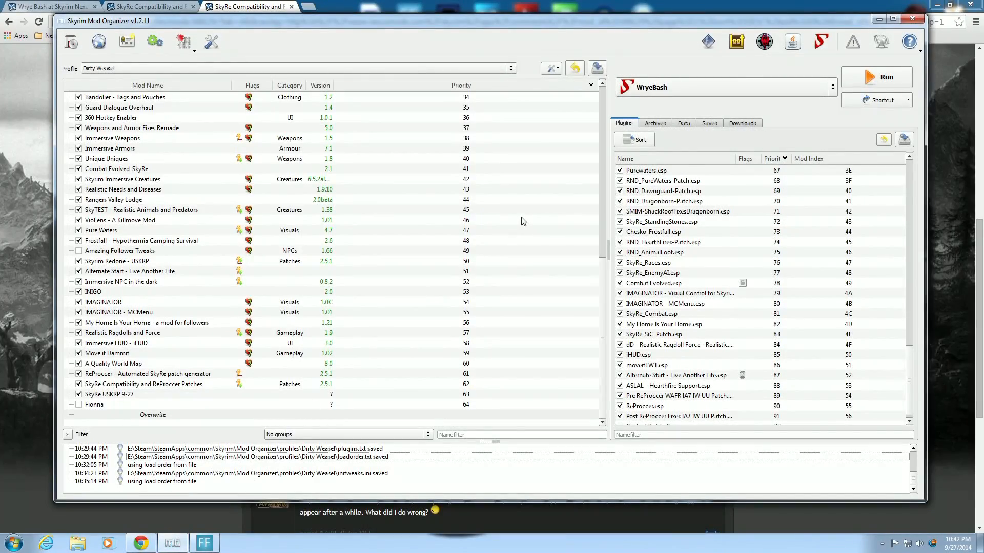
{"action": "left_click", "coordinate": [738, 46]}
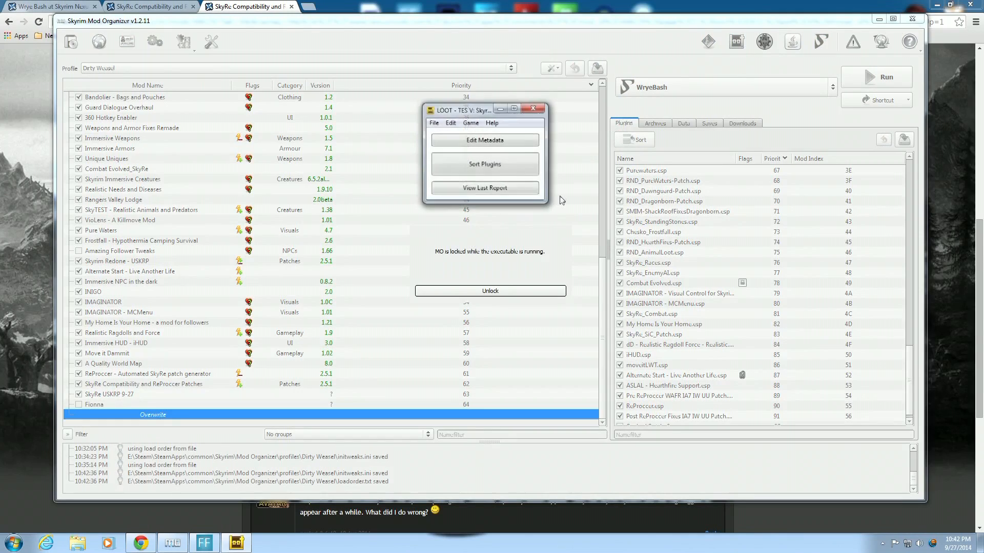
{"action": "left_click", "coordinate": [522, 165]}
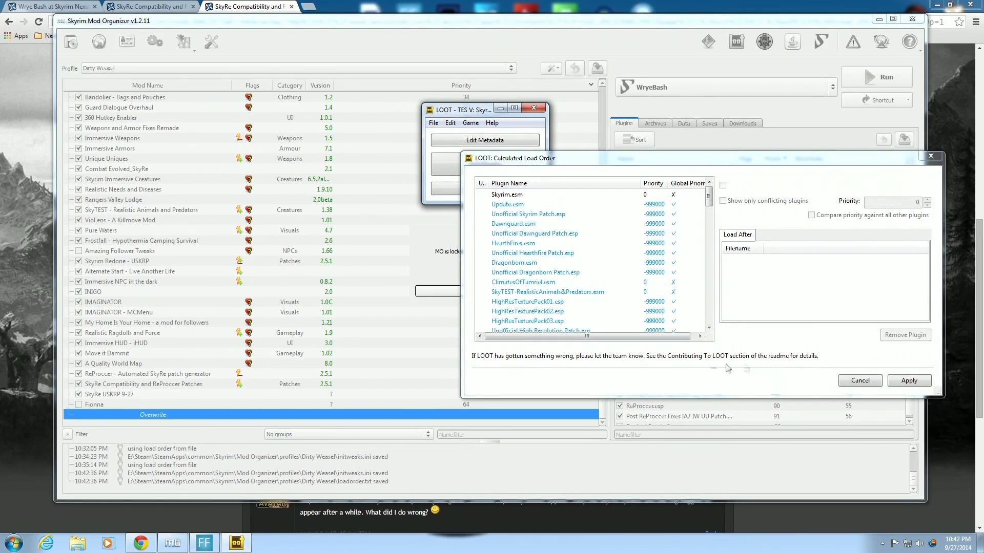
{"action": "left_click", "coordinate": [900, 384]}
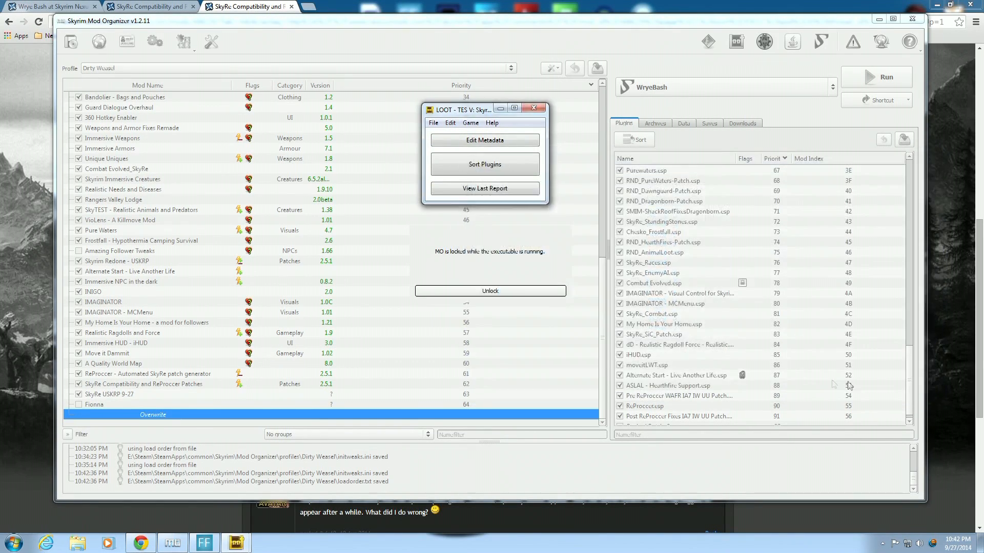
Read through LOOT's detailed report for plugin warnings, notes and Bash Tags, and close the report and LOOT.
{"action": "left_click", "coordinate": [335, 85]}
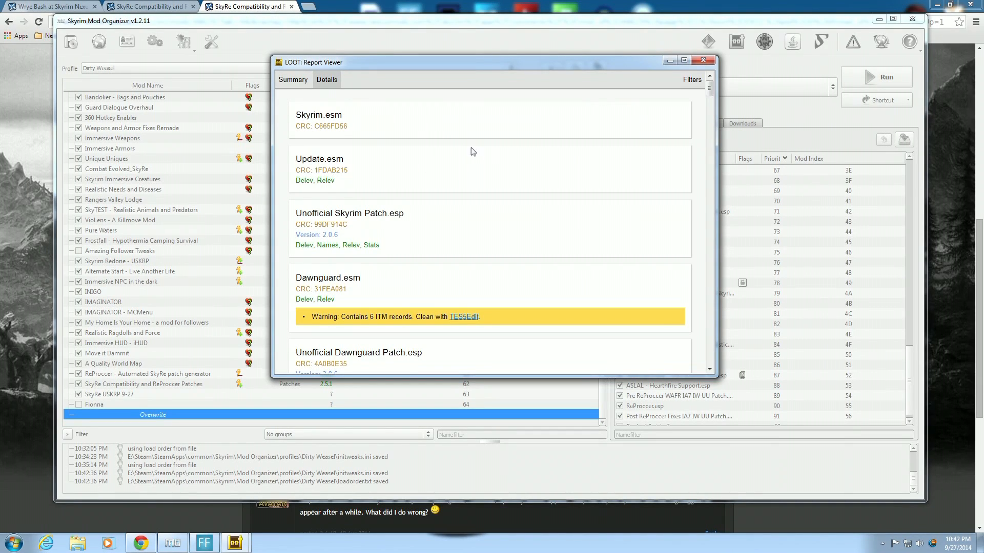
{"action": "scroll", "coordinate": [471, 155], "scroll_direction": "down", "scroll_amount": 1}
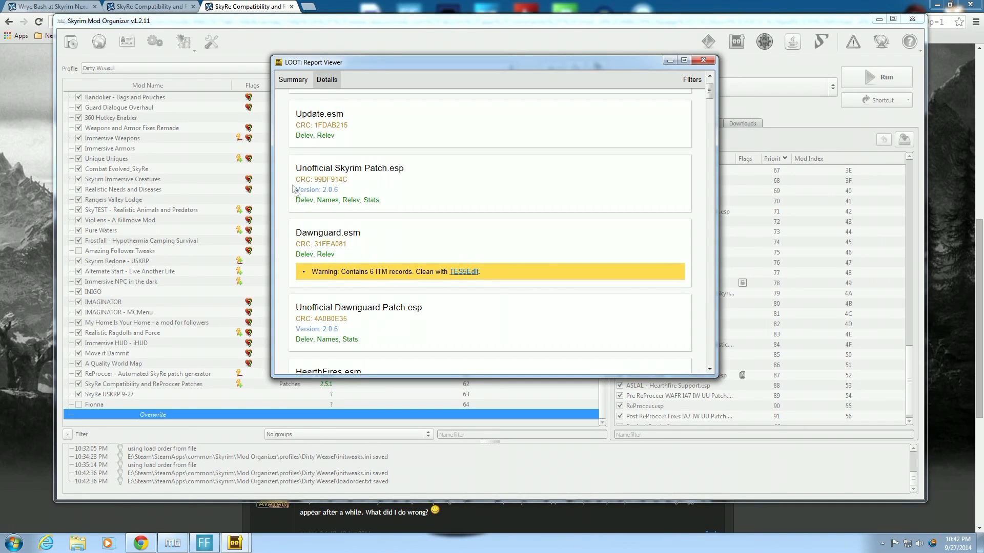
{"action": "scroll", "coordinate": [445, 181], "scroll_direction": "down", "scroll_amount": 2}
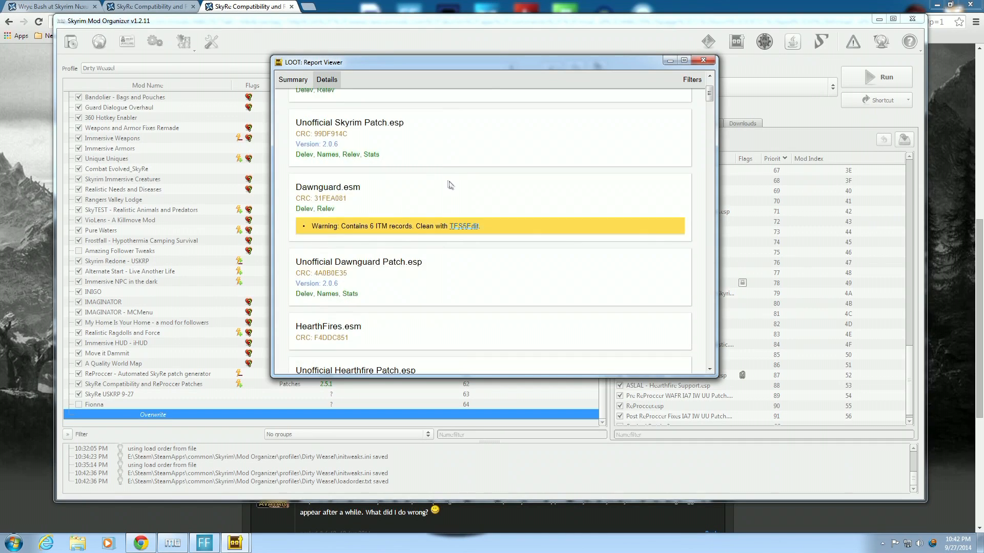
{"action": "scroll", "coordinate": [444, 226], "scroll_direction": "down", "scroll_amount": 4}
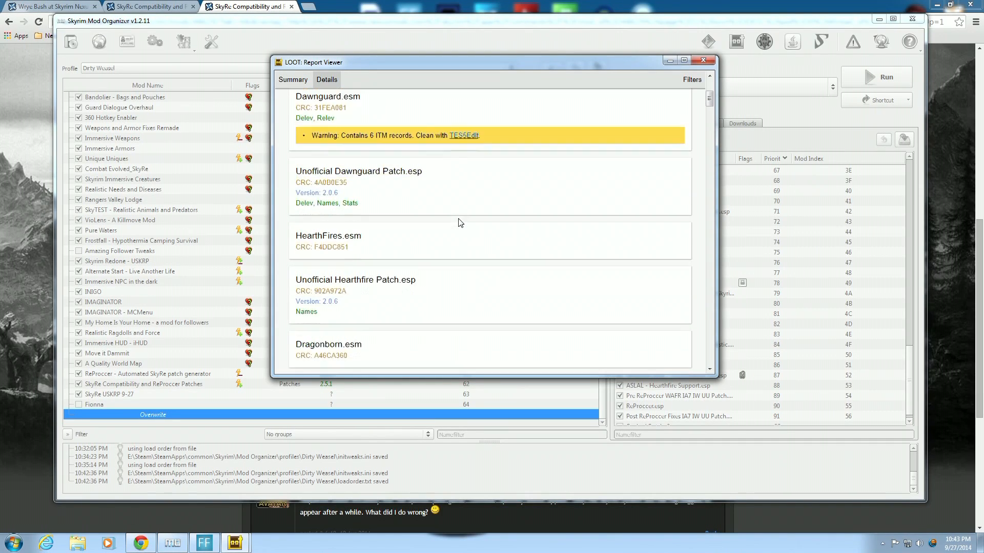
{"action": "scroll", "coordinate": [440, 240], "scroll_direction": "down", "scroll_amount": 2}
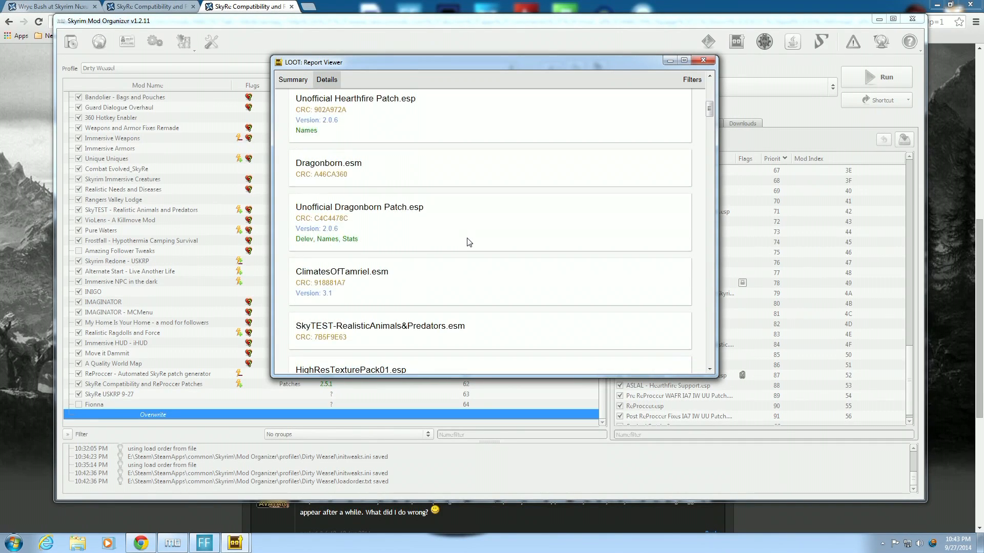
{"action": "scroll", "coordinate": [444, 212], "scroll_direction": "down", "scroll_amount": 1}
{"action": "scroll", "coordinate": [505, 225], "scroll_direction": "down", "scroll_amount": 8}
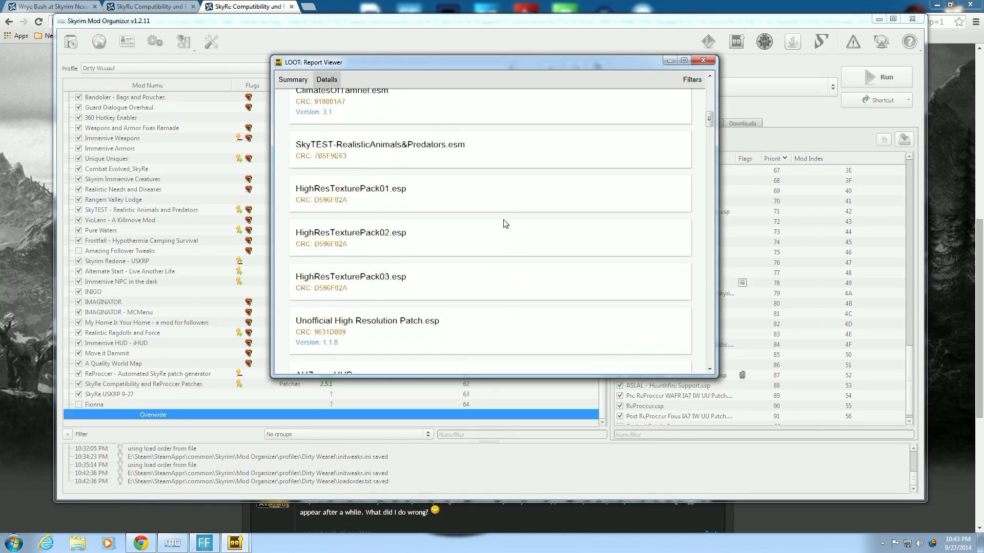
{"action": "scroll", "coordinate": [505, 230], "scroll_direction": "down", "scroll_amount": 6}
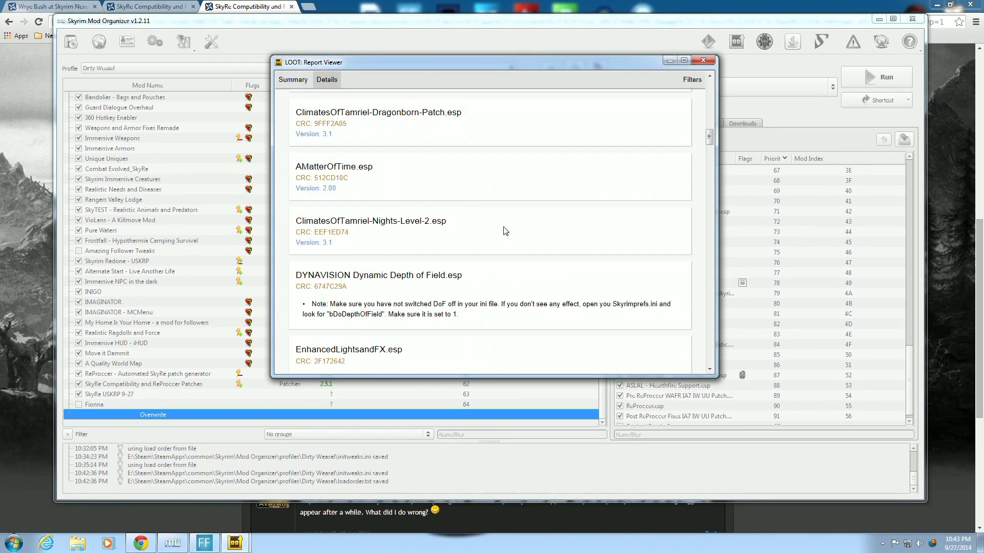
{"action": "scroll", "coordinate": [506, 231], "scroll_direction": "down", "scroll_amount": 10}
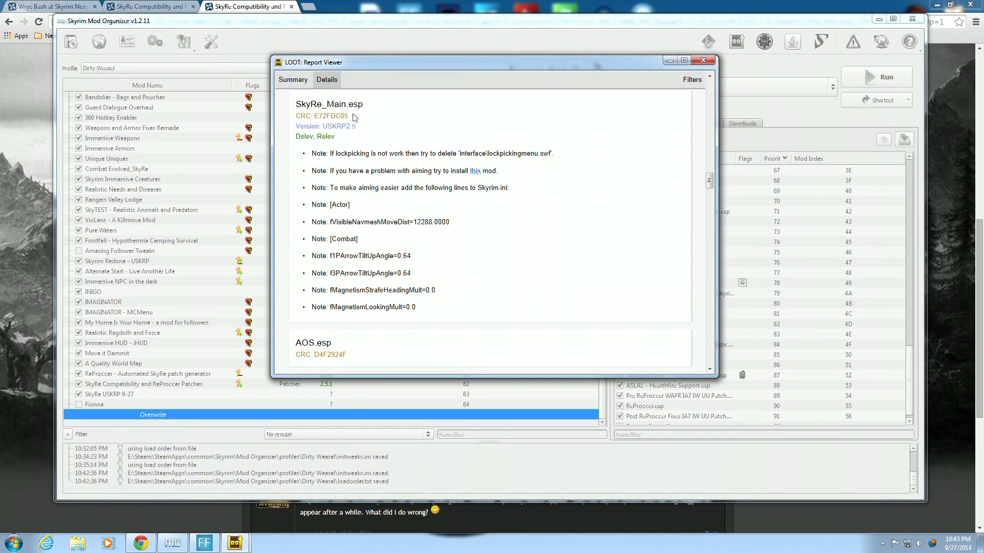
{"action": "scroll", "coordinate": [427, 217], "scroll_direction": "down", "scroll_amount": 7}
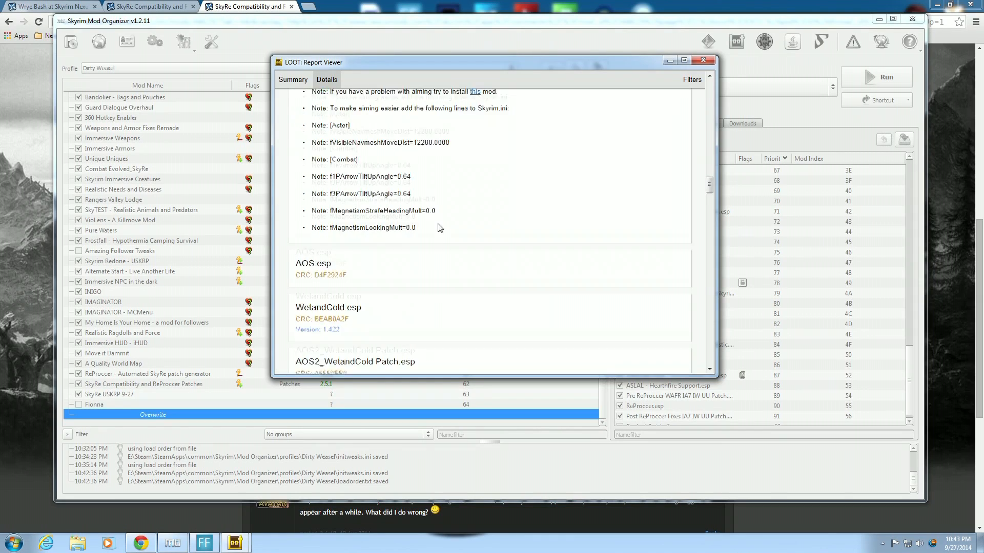
{"action": "scroll", "coordinate": [467, 223], "scroll_direction": "down", "scroll_amount": 6}
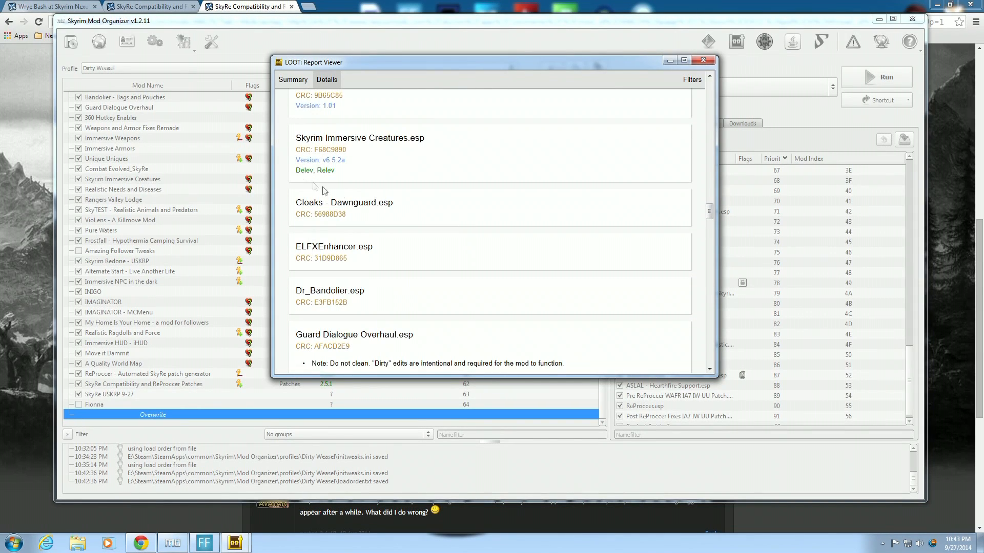
{"action": "scroll", "coordinate": [333, 195], "scroll_direction": "down", "scroll_amount": 5}
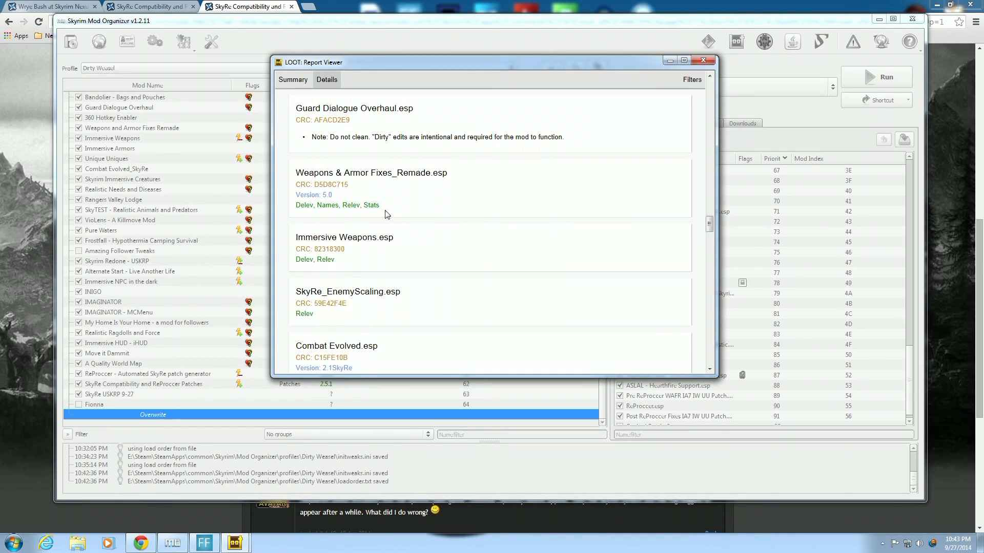
{"action": "scroll", "coordinate": [450, 215], "scroll_direction": "down", "scroll_amount": 3}
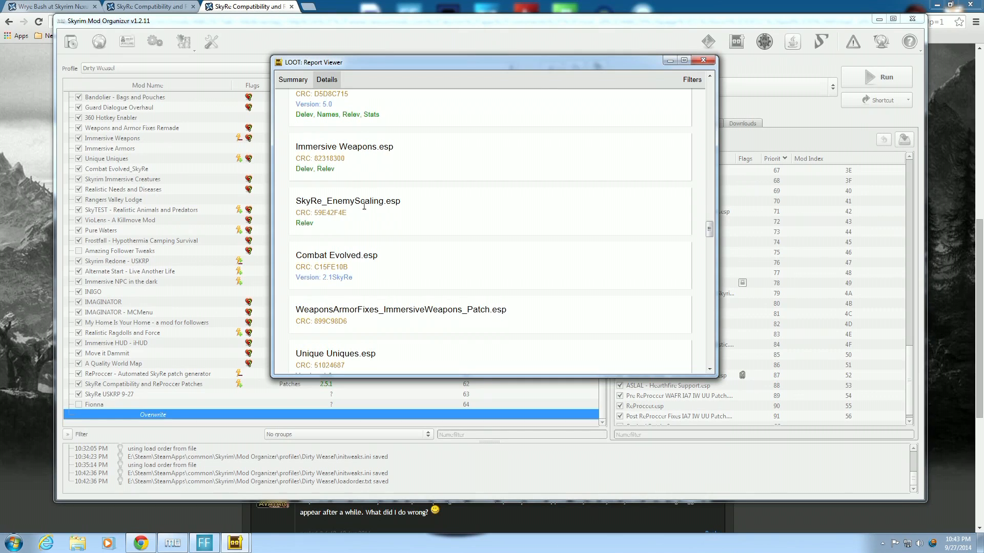
{"action": "scroll", "coordinate": [433, 225], "scroll_direction": "down", "scroll_amount": 7}
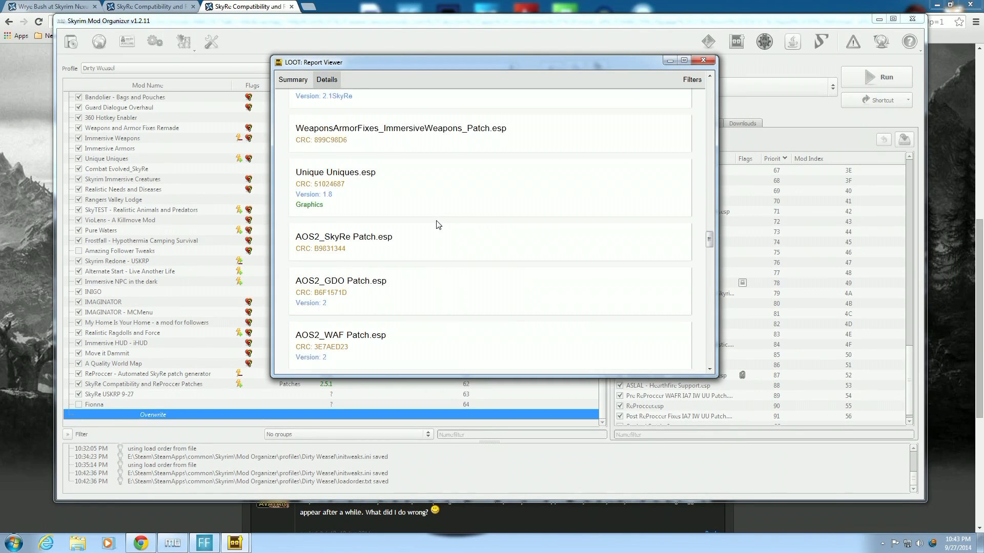
{"action": "scroll", "coordinate": [439, 225], "scroll_direction": "down", "scroll_amount": 9}
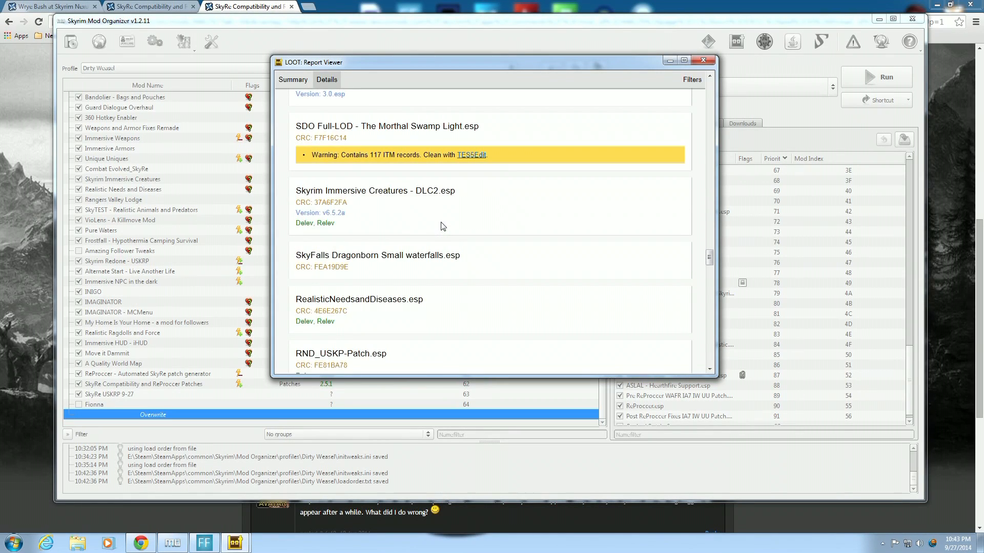
{"action": "scroll", "coordinate": [364, 227], "scroll_direction": "down", "scroll_amount": 4}
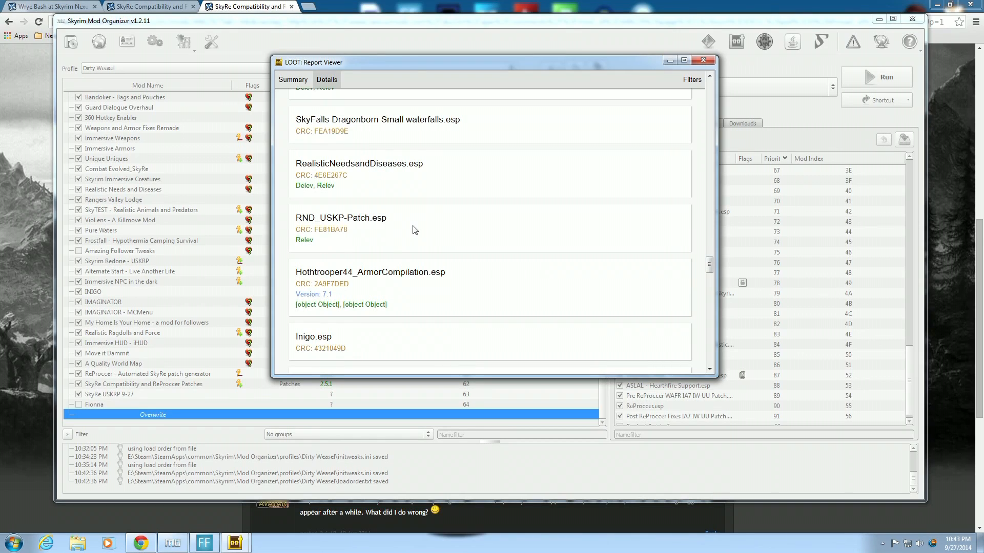
{"action": "scroll", "coordinate": [428, 214], "scroll_direction": "down", "scroll_amount": 1}
{"action": "scroll", "coordinate": [432, 211], "scroll_direction": "up", "scroll_amount": 1}
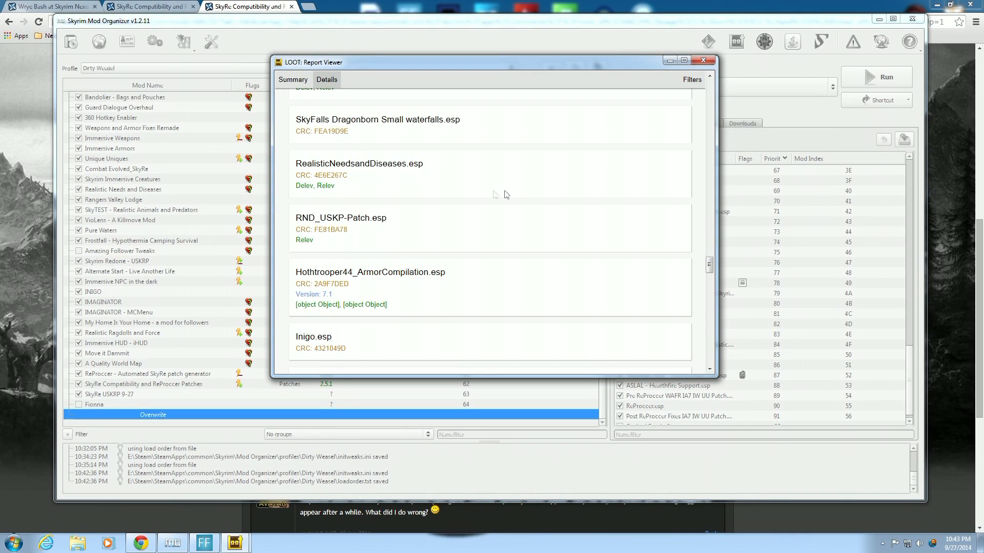
{"action": "left_click", "coordinate": [704, 60]}
{"action": "left_click", "coordinate": [532, 109]}
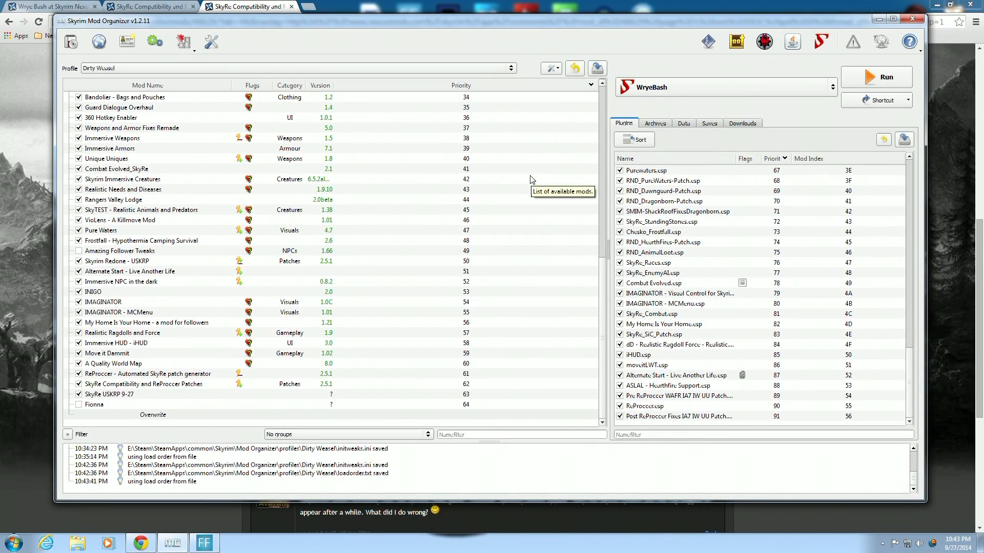
In Wrye Bash, place Bashed Patch, 0.esp directly after ASLAL - Hearthfire Support.esp and deactivate moveitLWT.esp.
{"action": "left_click", "coordinate": [818, 42]}
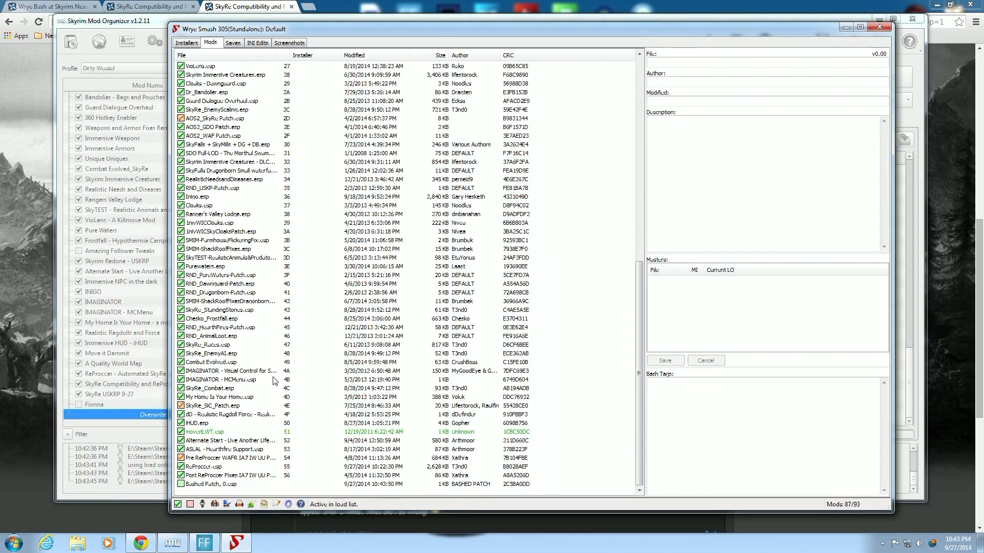
{"action": "left_click", "coordinate": [206, 486]}
{"action": "left_click_drag", "start_coordinate": [207, 458], "coordinate": [207, 457]}
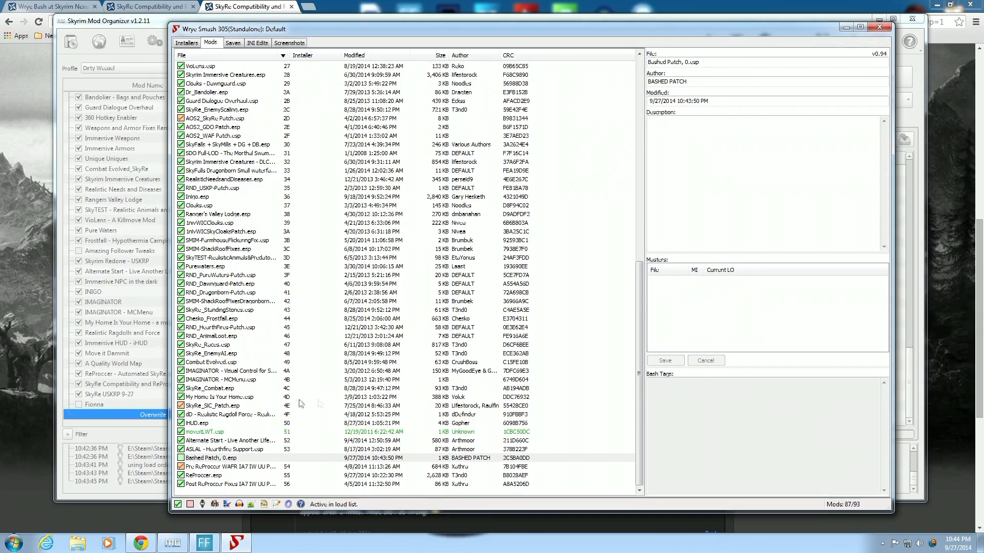
{"action": "left_click", "coordinate": [180, 432]}
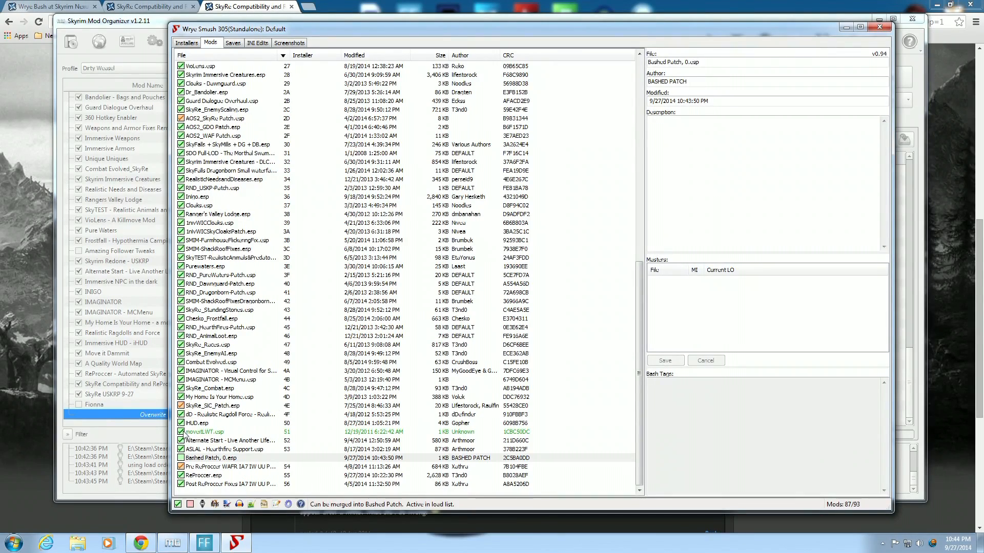
{"action": "left_click", "coordinate": [244, 434]}
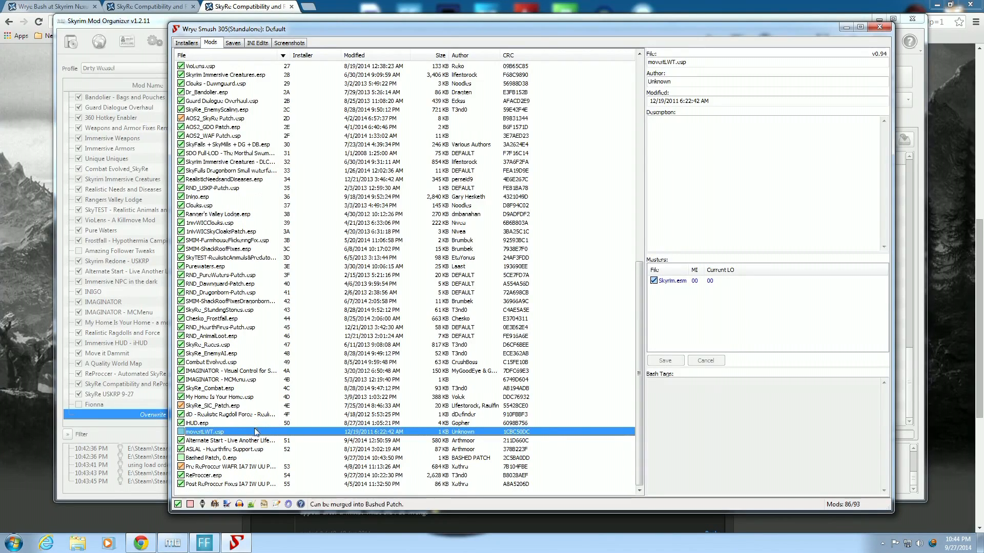
Start rebuilding Bashed Patch, 0.esp with Merge Patches, Import Names, Import Stats and Tweak Settings disabled, and review the Leveled Lists options.
{"action": "right_click", "coordinate": [233, 460]}
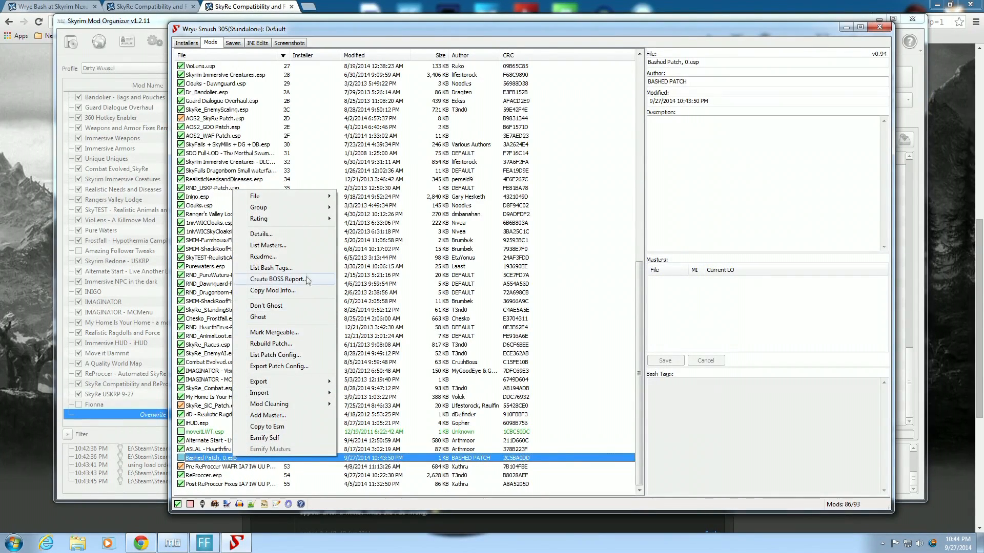
{"action": "left_click", "coordinate": [274, 346]}
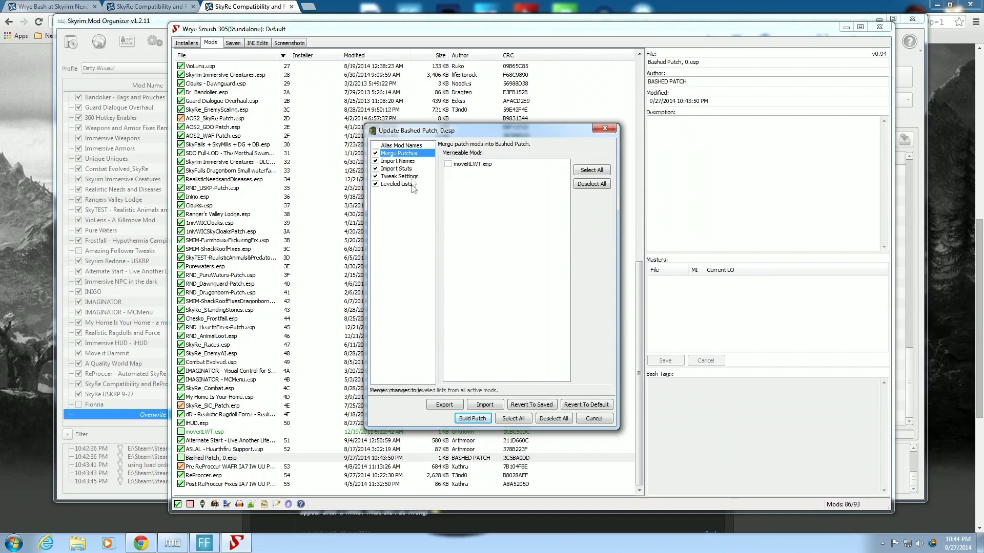
{"action": "left_click", "coordinate": [376, 161]}
{"action": "left_click", "coordinate": [376, 169]}
{"action": "left_click", "coordinate": [376, 177]}
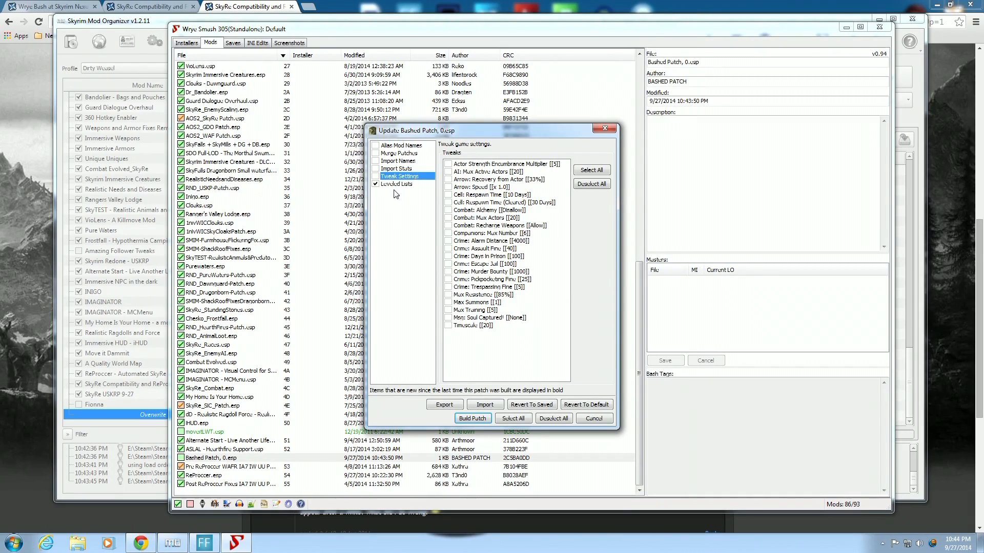
{"action": "left_click", "coordinate": [388, 185]}
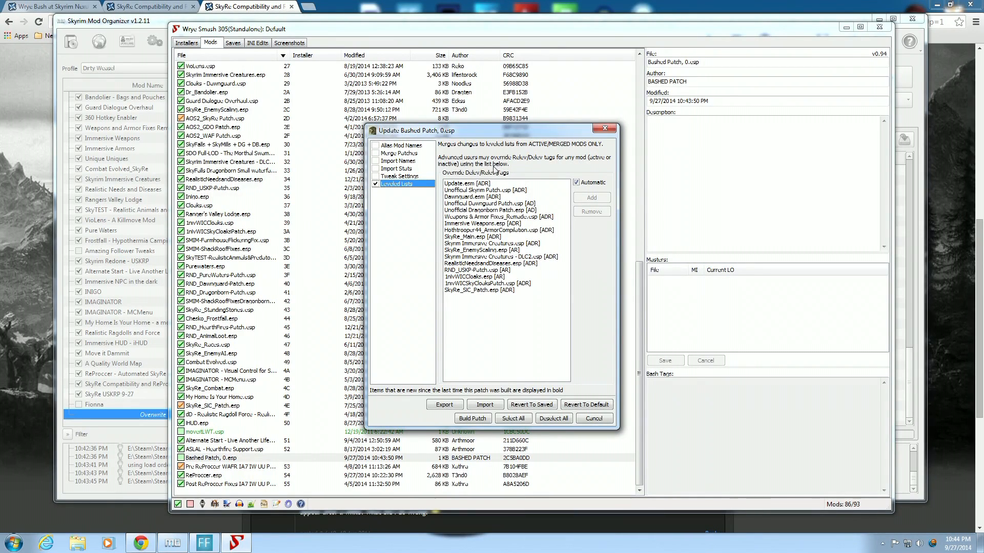
{"action": "left_click", "coordinate": [481, 217]}
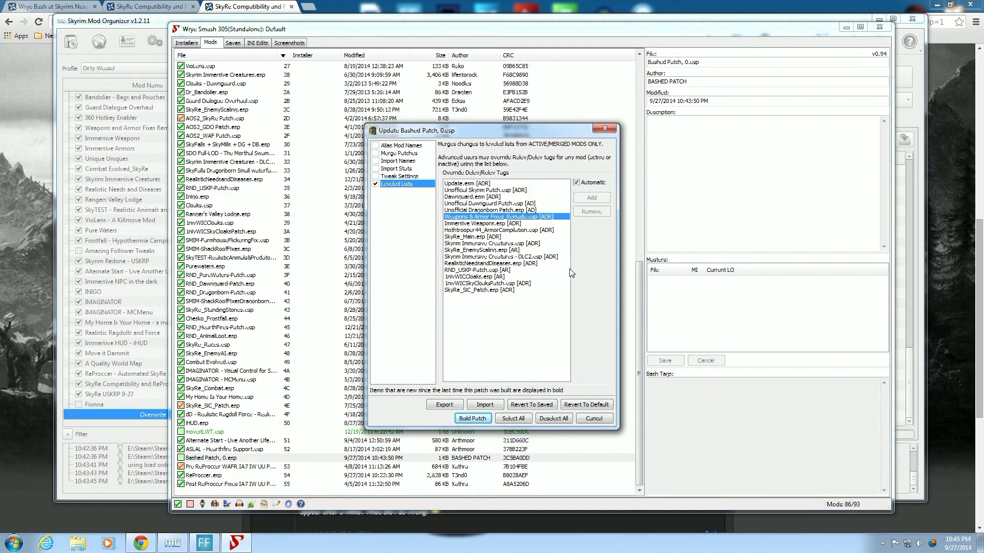
Build the Bashed Patch, activate it in the load order, and close Wrye Bash.
{"action": "left_click", "coordinate": [467, 419]}
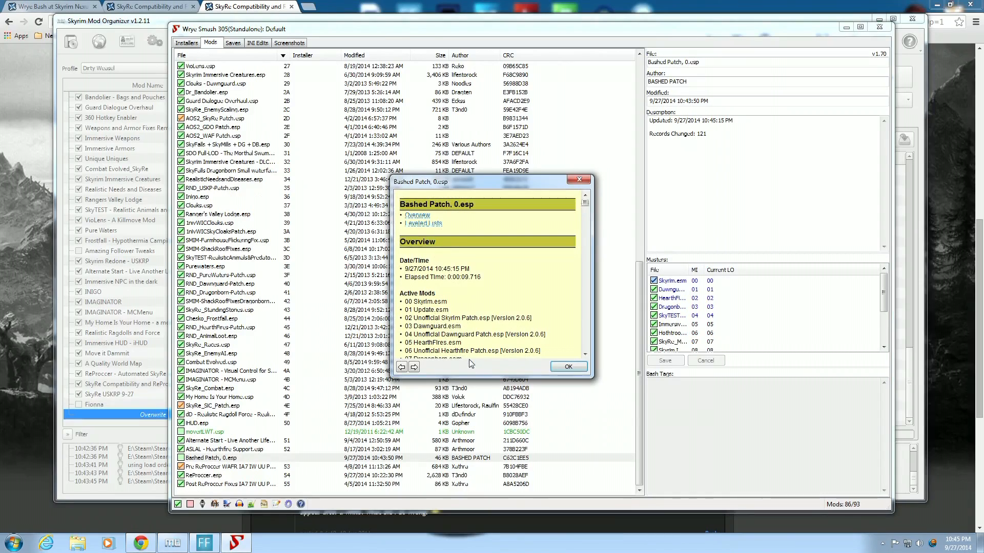
{"action": "left_click", "coordinate": [569, 367]}
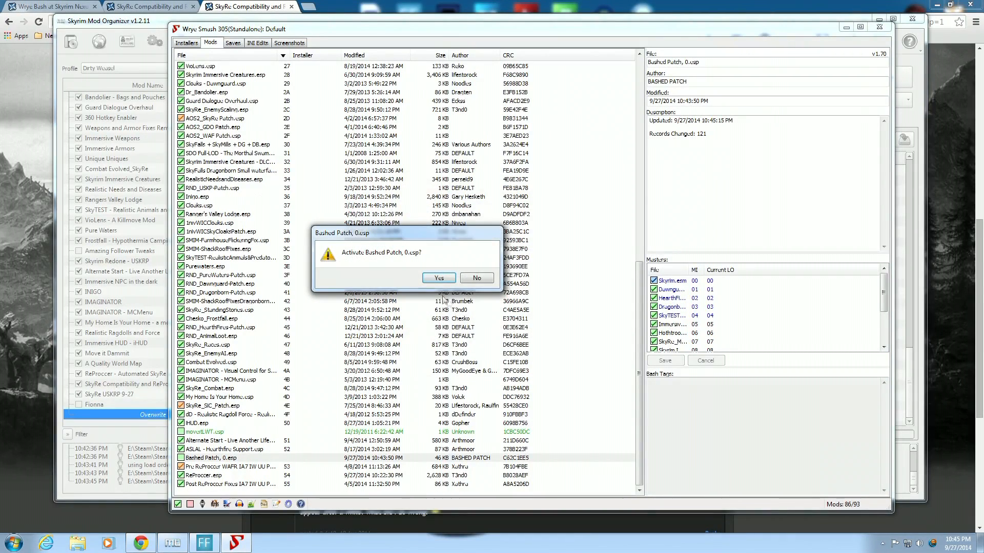
{"action": "left_click", "coordinate": [439, 278]}
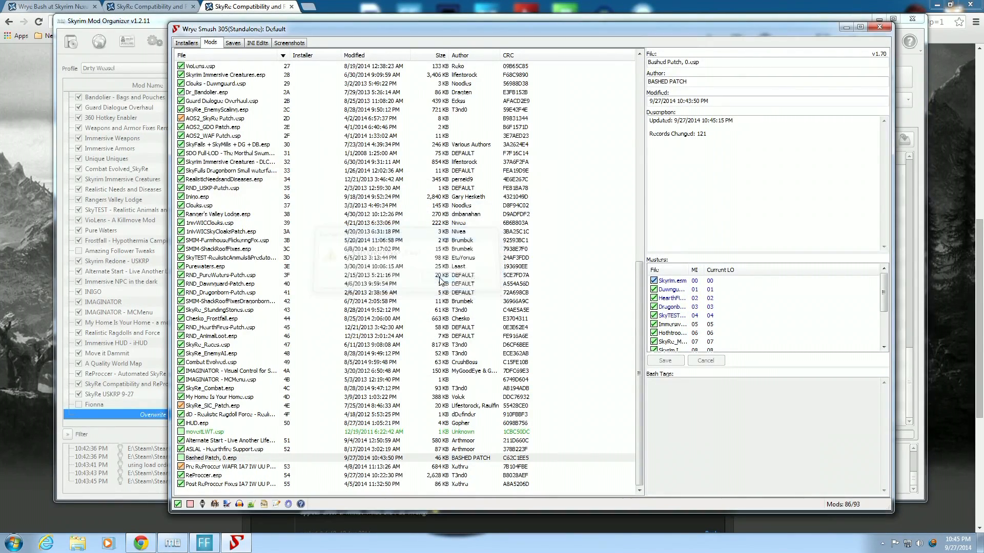
{"action": "left_click", "coordinate": [881, 28]}
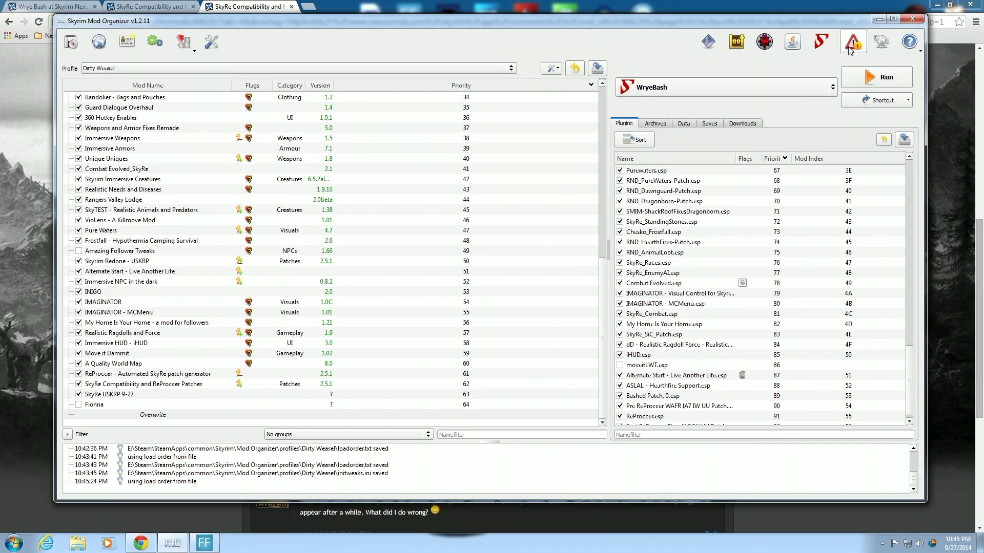
Inspect the files in Mod Organizer's Overwrite folder and close its listing.
{"action": "left_click", "coordinate": [172, 417]}
{"action": "right_click", "coordinate": [170, 418]}
{"action": "left_click", "coordinate": [195, 438]}
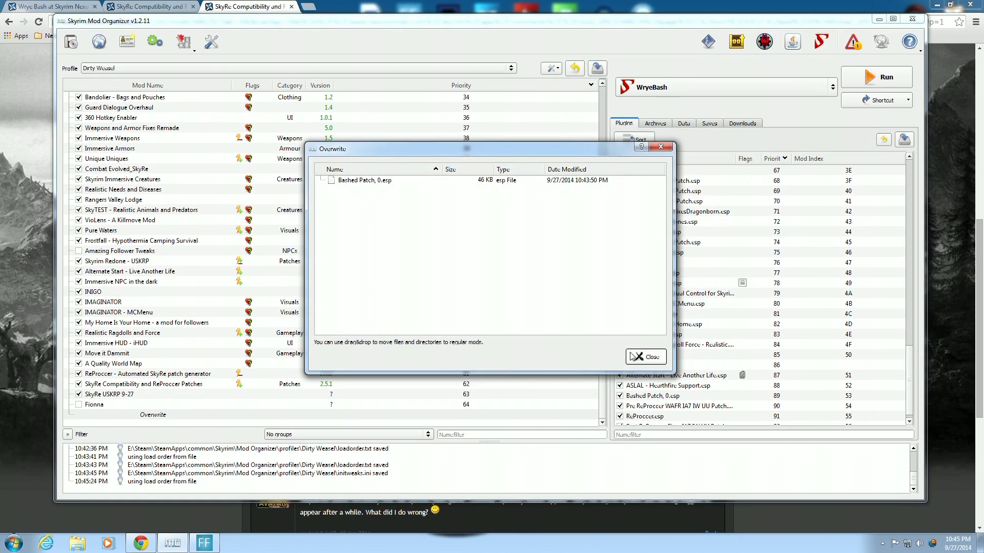
{"action": "left_click", "coordinate": [645, 357]}
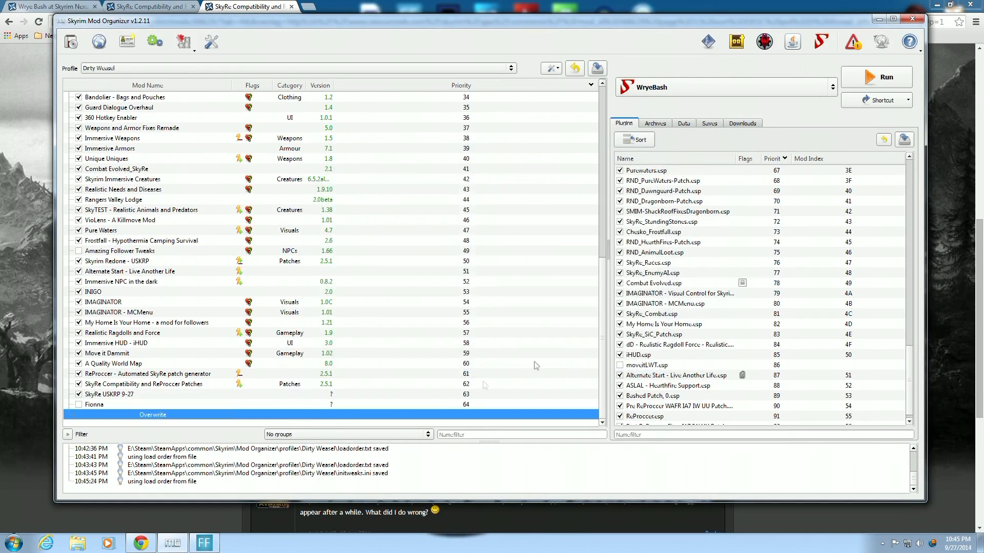
Create a mod named BashPatch 9-27 from the Overwrite files and place it directly before ReProccer - Automated SkyRe patch generator.
{"action": "right_click", "coordinate": [205, 419]}
{"action": "left_click", "coordinate": [215, 427]}
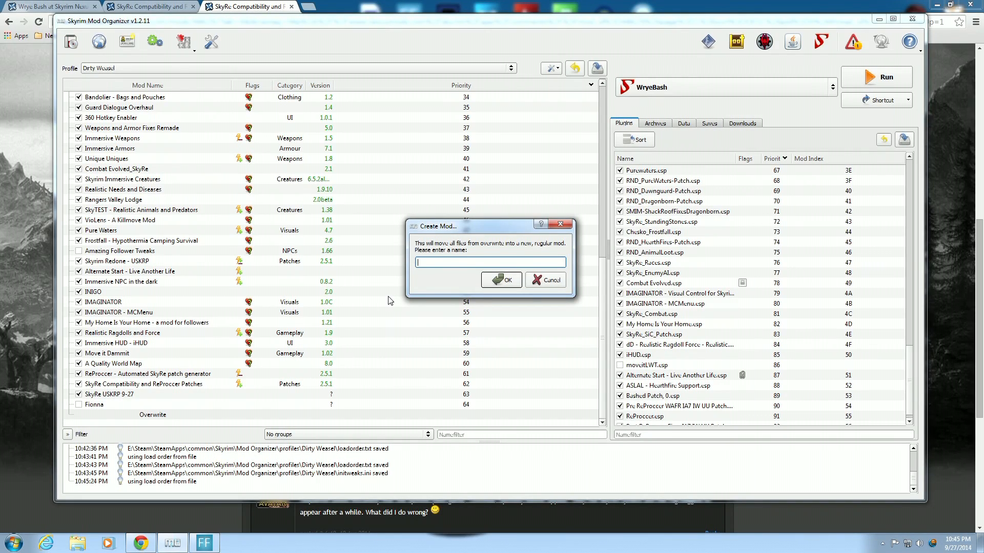
{"action": "type", "text": "C"}
{"action": "key", "text": "BackSpace"}
{"action": "type", "text": "BashPatch 9-27"}
{"action": "key", "text": "Return"}
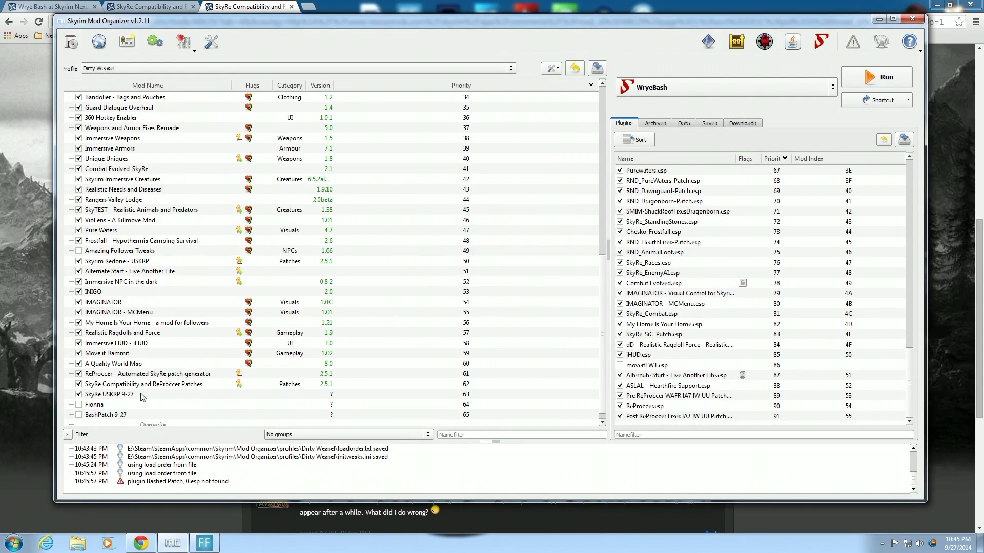
{"action": "left_click", "coordinate": [108, 416]}
{"action": "left_click_drag", "start_coordinate": [105, 409], "coordinate": [112, 378]}
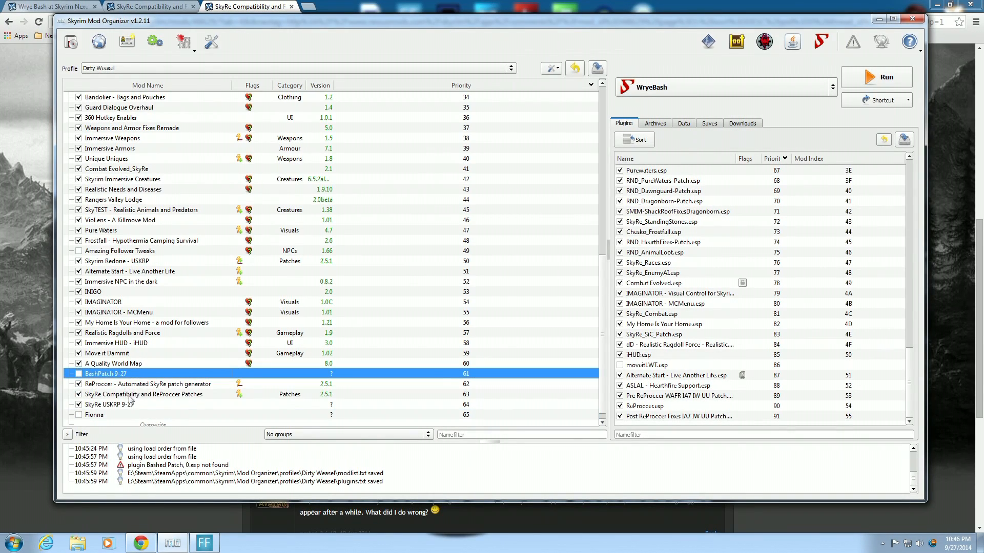
Enable the BashPatch 9-27 mod and compare the plugin order with the load order in the Nexus guide.
{"action": "left_click", "coordinate": [79, 375]}
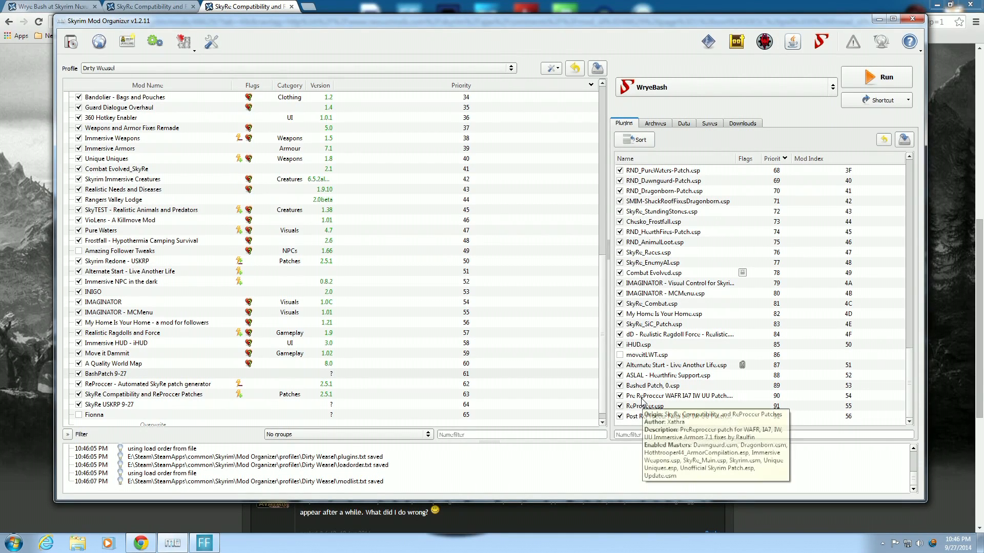
{"action": "left_click", "coordinate": [141, 543]}
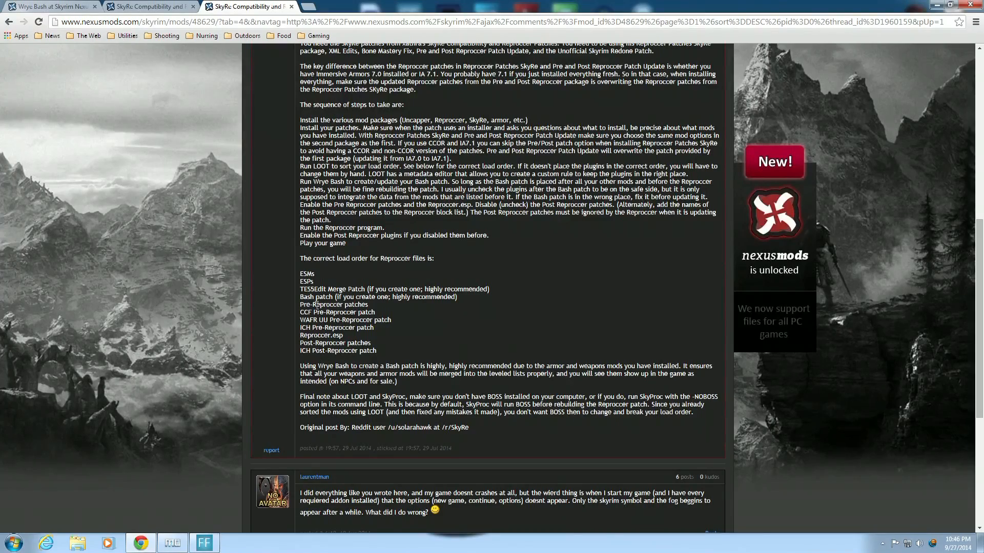
{"action": "left_click", "coordinate": [172, 543]}
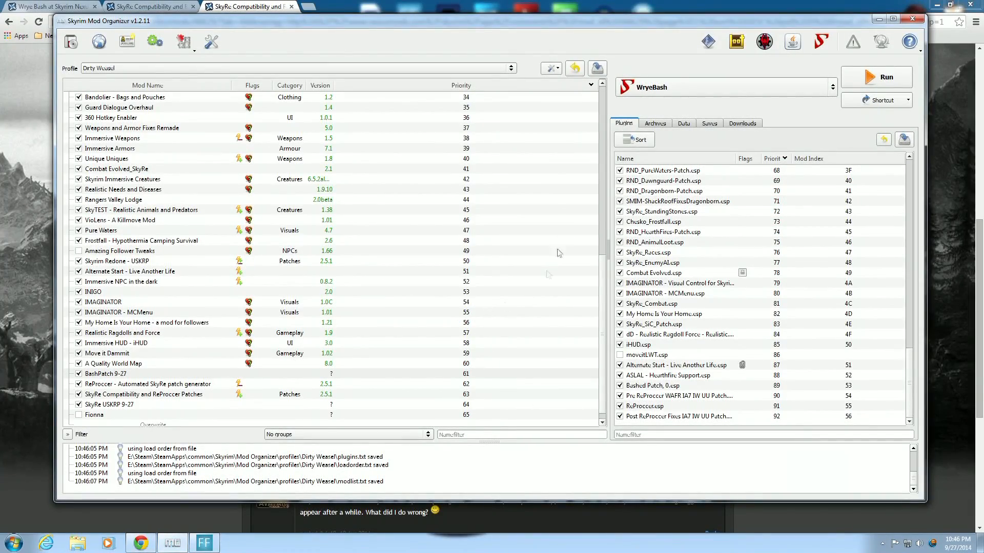
{"action": "left_click", "coordinate": [141, 543]}
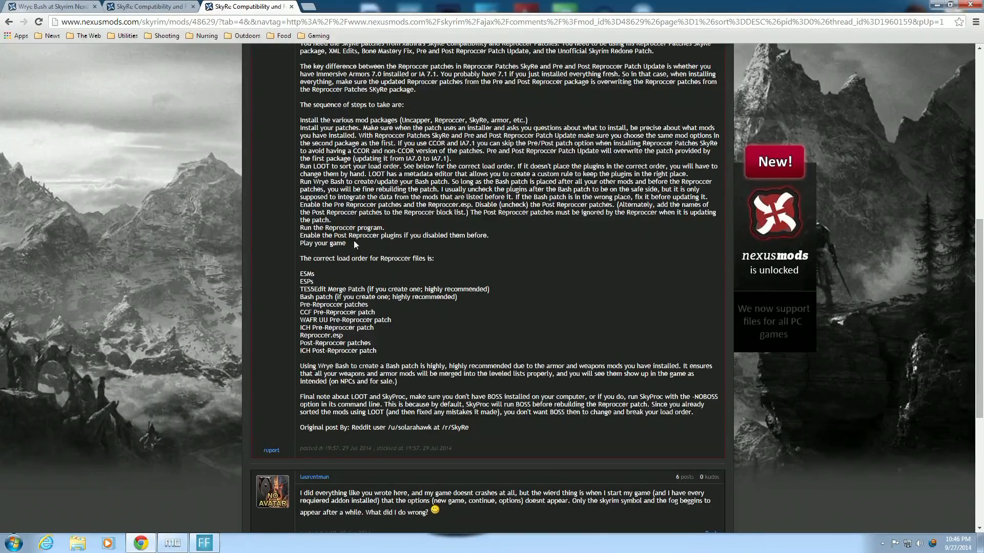
{"action": "left_click", "coordinate": [172, 543]}
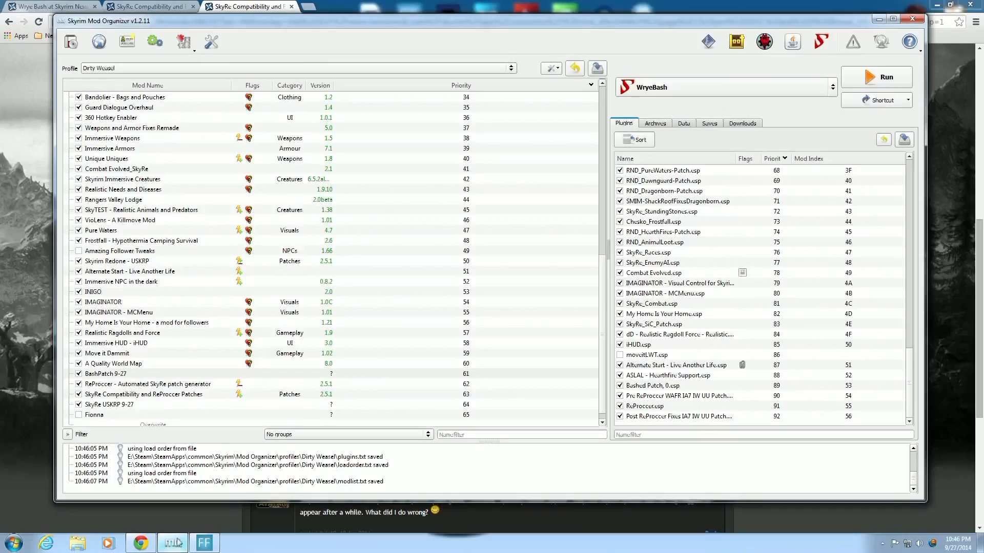
Disable the old SkyRe USKRP 9-27 mod and remove it from the mod list.
{"action": "left_click", "coordinate": [79, 404]}
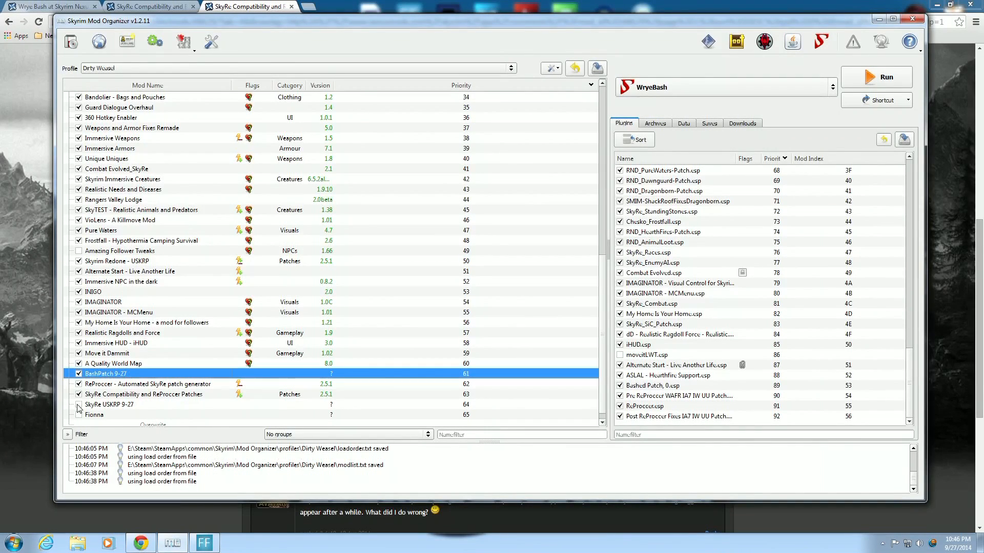
{"action": "right_click", "coordinate": [118, 408]}
{"action": "left_click", "coordinate": [149, 464]}
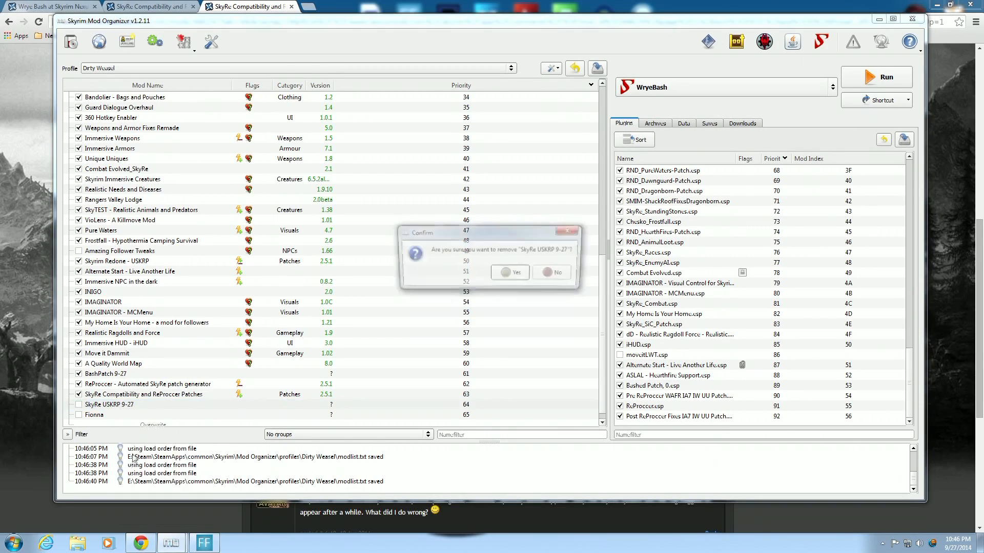
{"action": "left_click", "coordinate": [512, 276]}
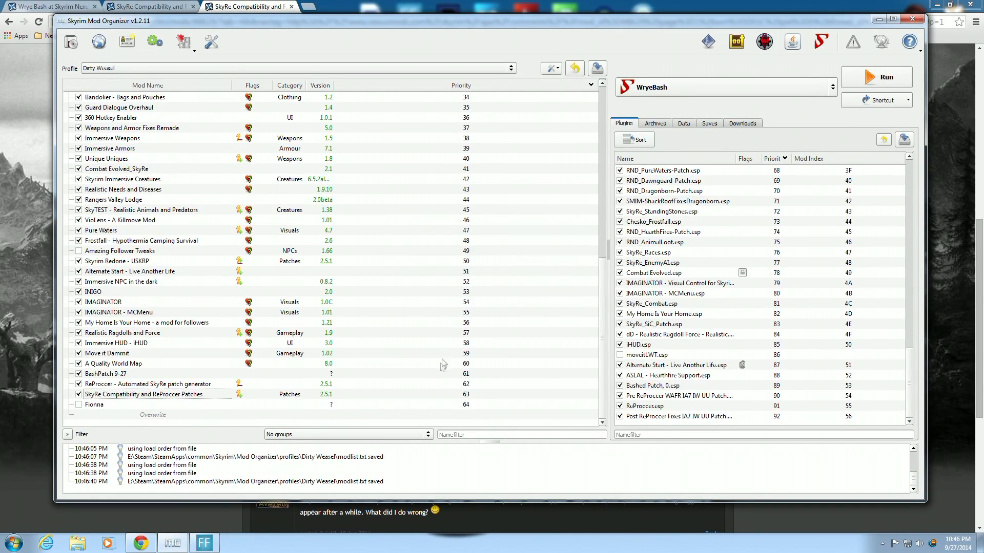
Disable the Post ReProccer Fixes IA7 IW UU Patch plugin and run ReProccer to generate the patch.
{"action": "left_click", "coordinate": [620, 417]}
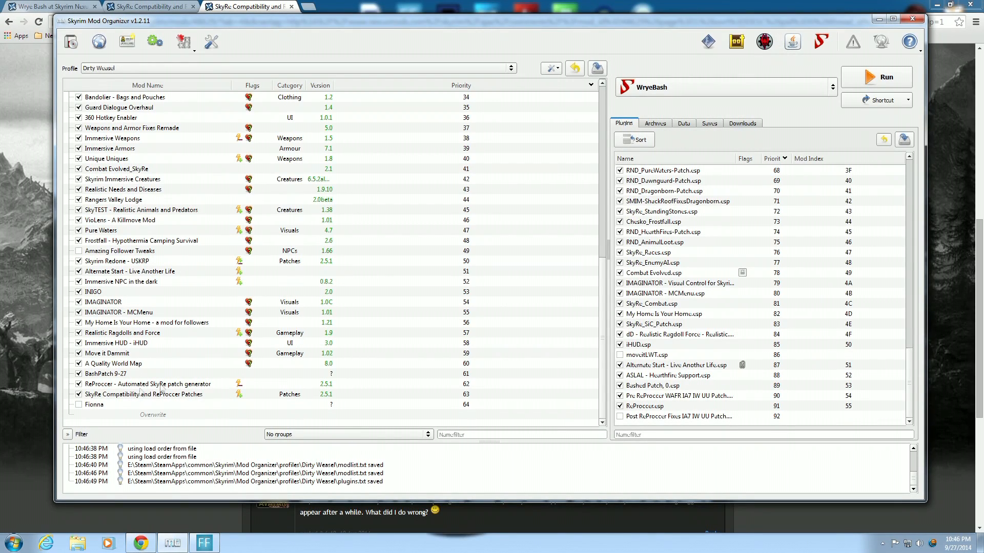
{"action": "left_click", "coordinate": [763, 46]}
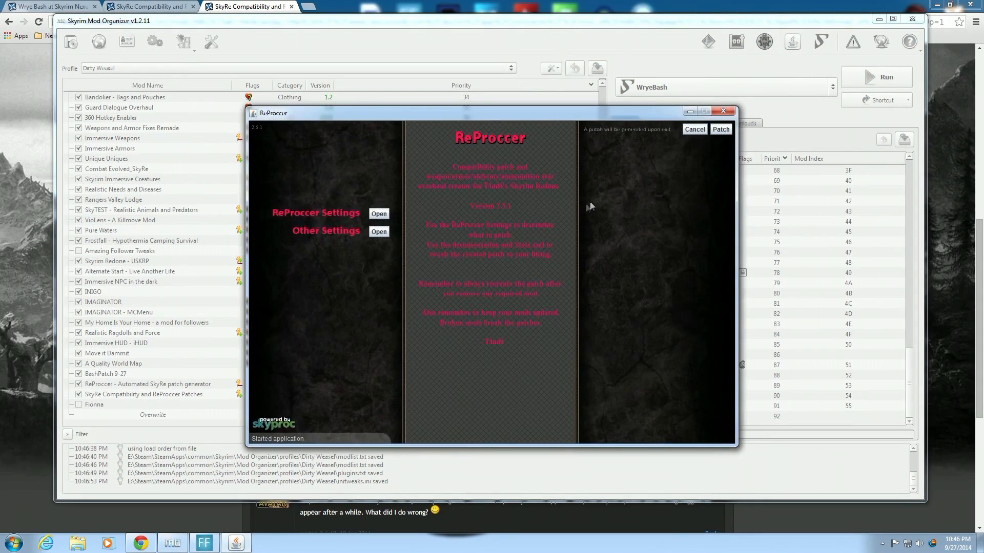
{"action": "left_click", "coordinate": [715, 135]}
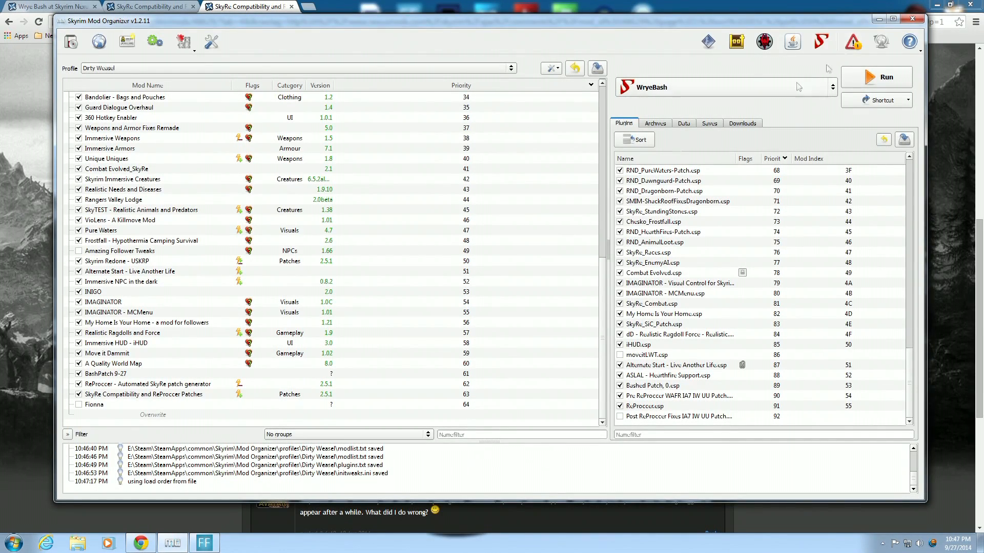
Inspect the files ReProccer placed in the Overwrite folder and close the listing.
{"action": "left_click", "coordinate": [148, 414]}
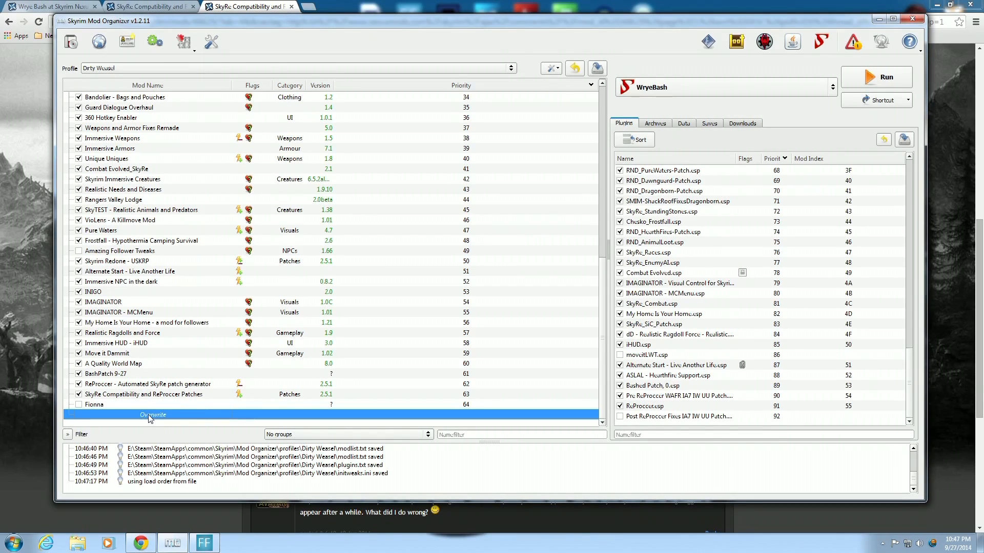
{"action": "right_click", "coordinate": [149, 414]}
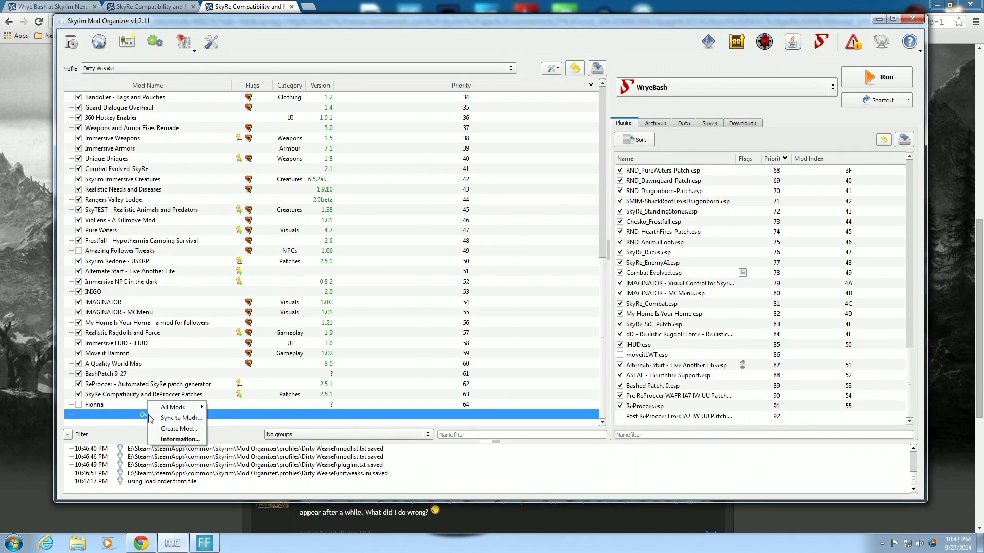
{"action": "left_click", "coordinate": [164, 439]}
{"action": "left_click", "coordinate": [645, 357]}
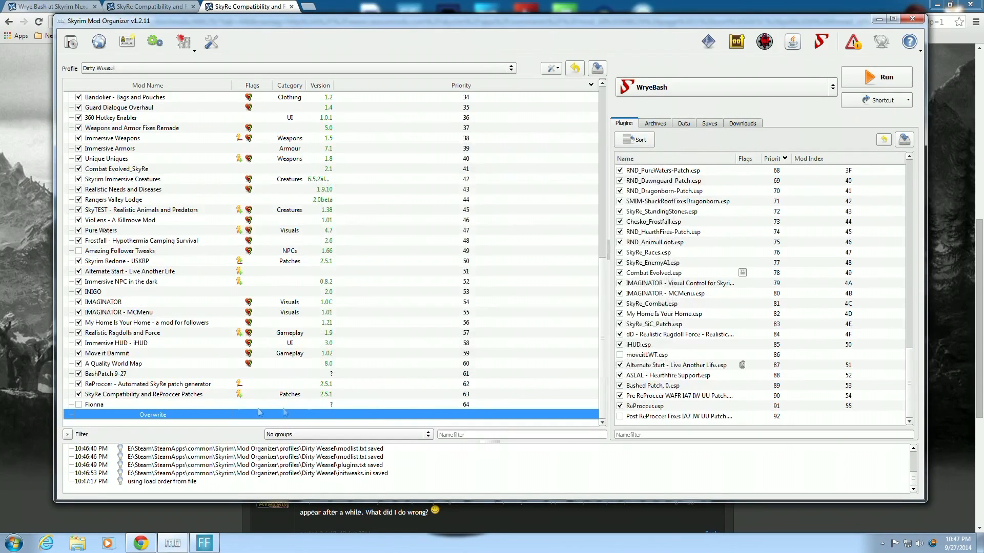
Create a mod named Reproccer Patch 9-27 from the Overwrite files.
{"action": "right_click", "coordinate": [191, 420]}
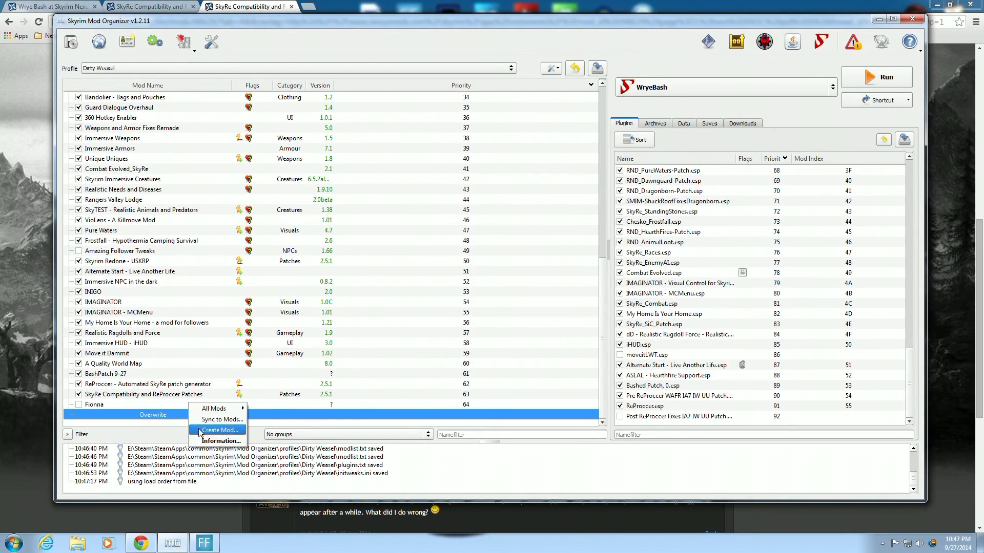
{"action": "left_click", "coordinate": [210, 429]}
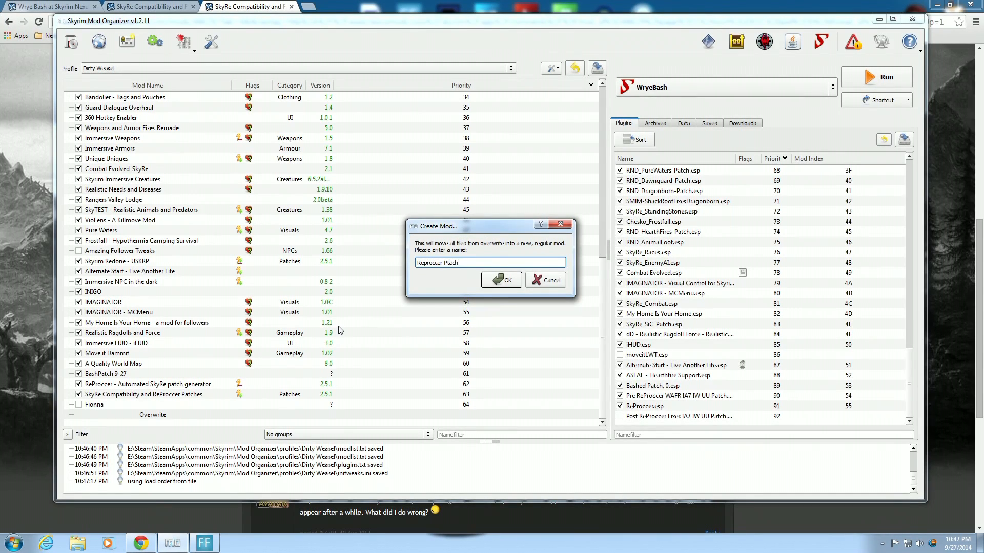
{"action": "key", "text": "BackSpace"}
{"action": "key", "text": "BackSpace"}
{"action": "key", "text": "BackSpace"}
{"action": "key", "text": "BackSpace"}
{"action": "left_click", "coordinate": [492, 280]}
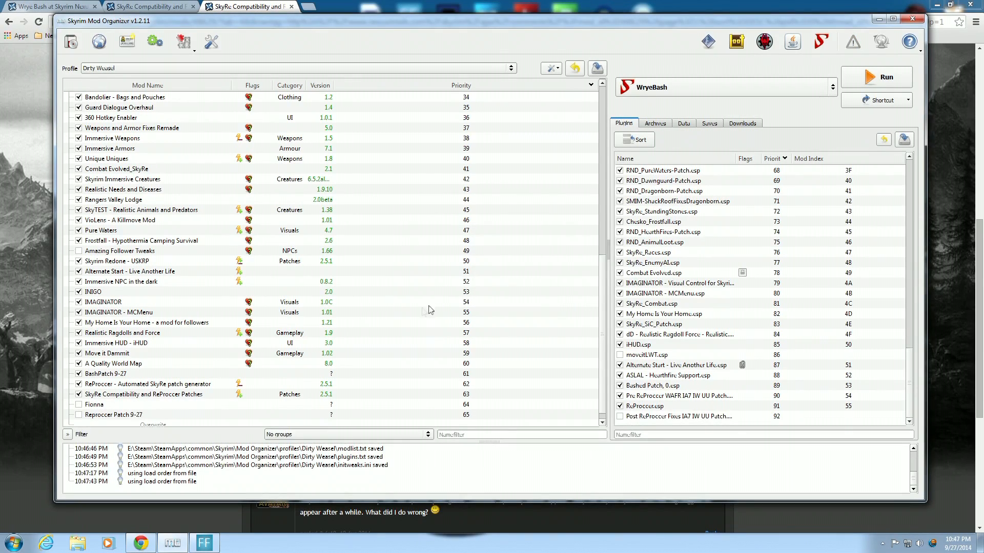
Enable Reproccer Patch 9-27 directly after SkyRe Compatibility and ReProccer Patches, and reactivate the Post ReProccer Fixes IA7 IW UU Patch plugin.
{"action": "left_click", "coordinate": [78, 415]}
{"action": "left_click_drag", "start_coordinate": [116, 415], "coordinate": [116, 402]}
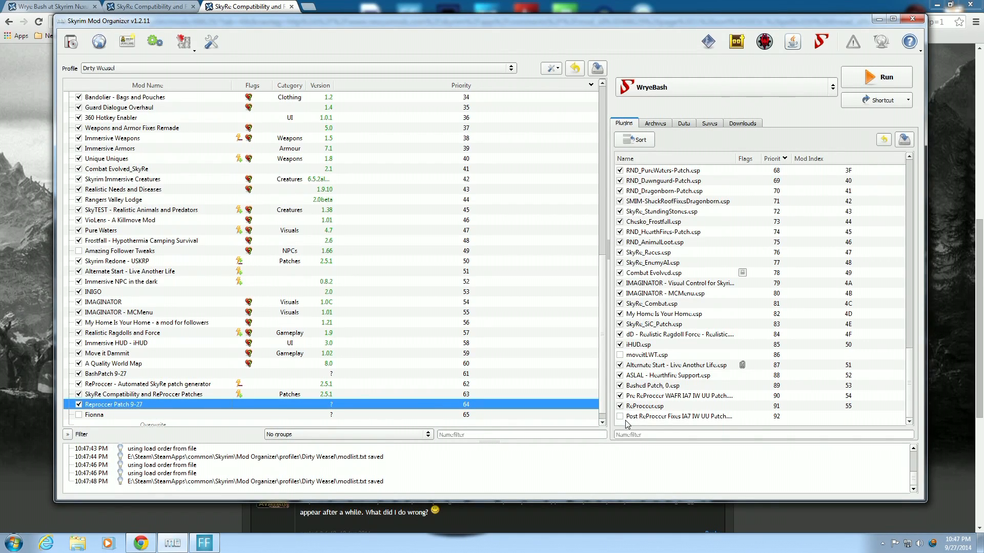
{"action": "left_click", "coordinate": [621, 416]}
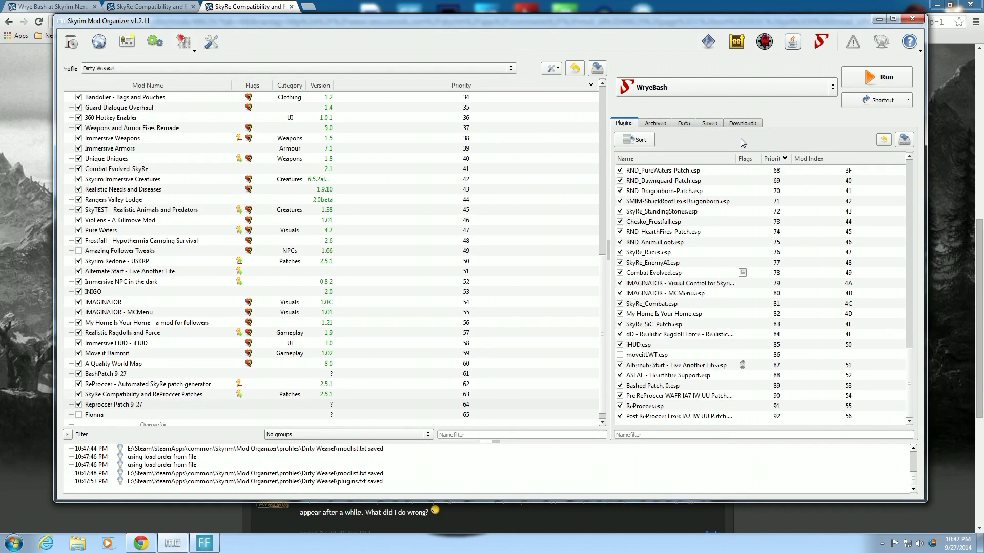
Review the final plugin and mod order, launch Skyrim, and continue the last saved game despite its missing content.
{"action": "scroll", "coordinate": [684, 306], "scroll_direction": "up", "scroll_amount": 7}
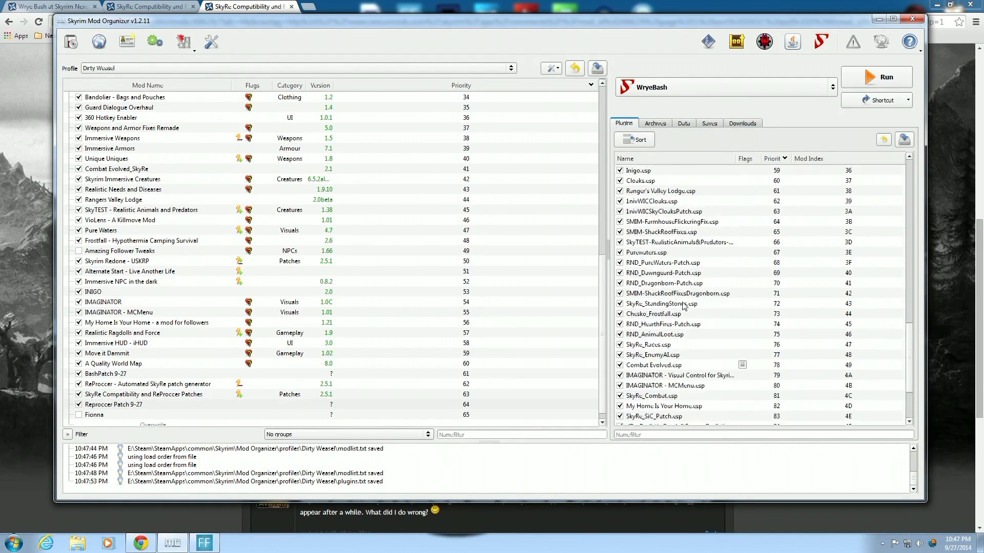
{"action": "scroll", "coordinate": [683, 301], "scroll_direction": "up", "scroll_amount": 10}
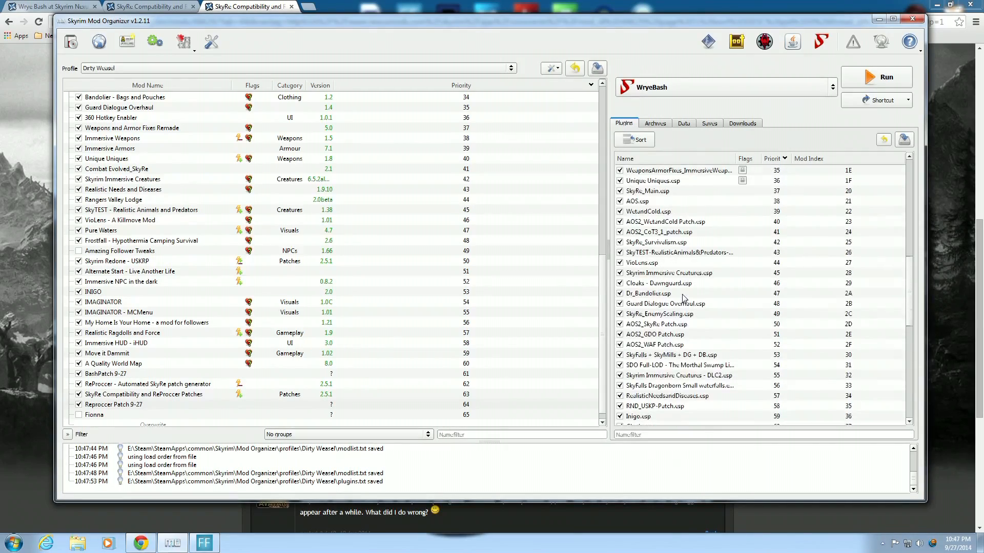
{"action": "scroll", "coordinate": [684, 297], "scroll_direction": "up", "scroll_amount": 6}
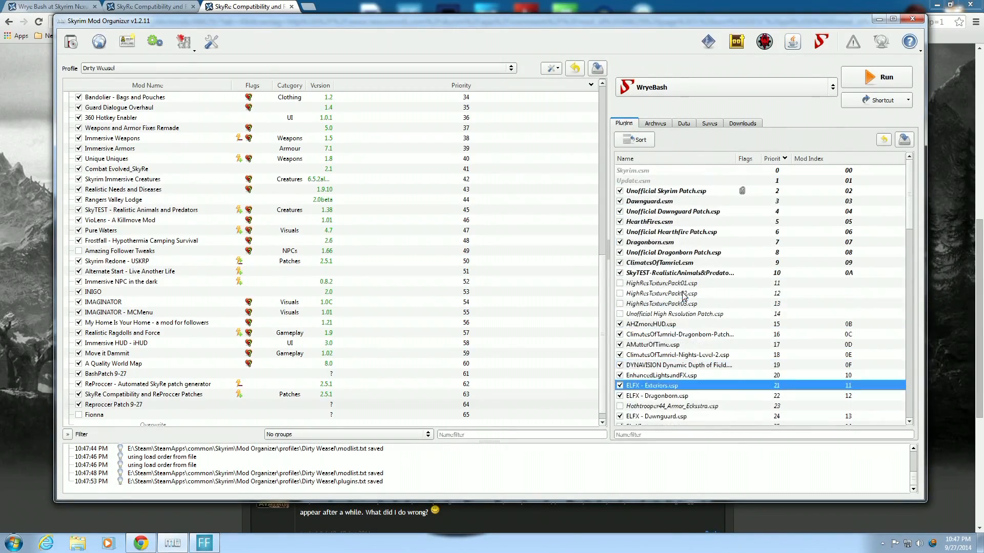
{"action": "scroll", "coordinate": [144, 241], "scroll_direction": "up", "scroll_amount": 2}
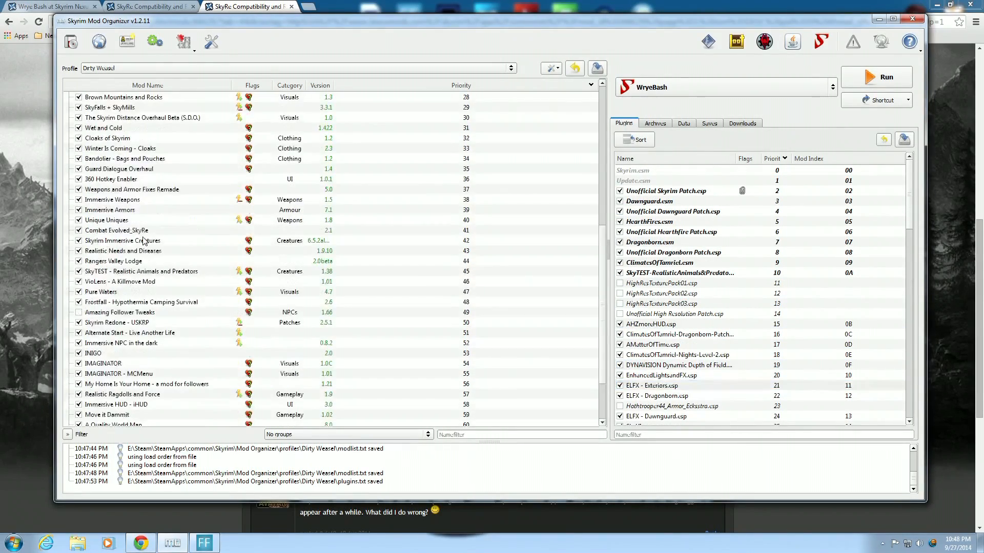
{"action": "scroll", "coordinate": [144, 246], "scroll_direction": "down", "scroll_amount": 2}
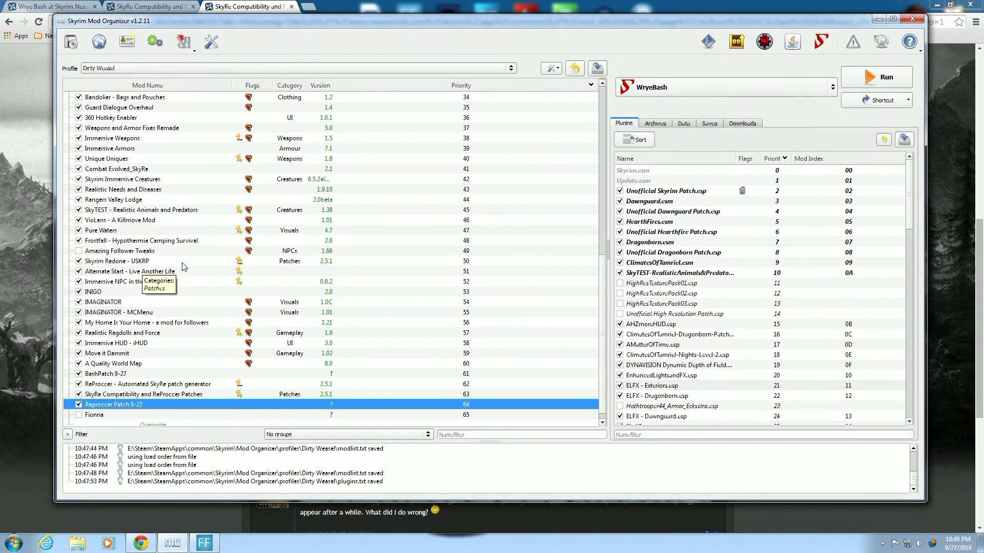
{"action": "left_click", "coordinate": [708, 41]}
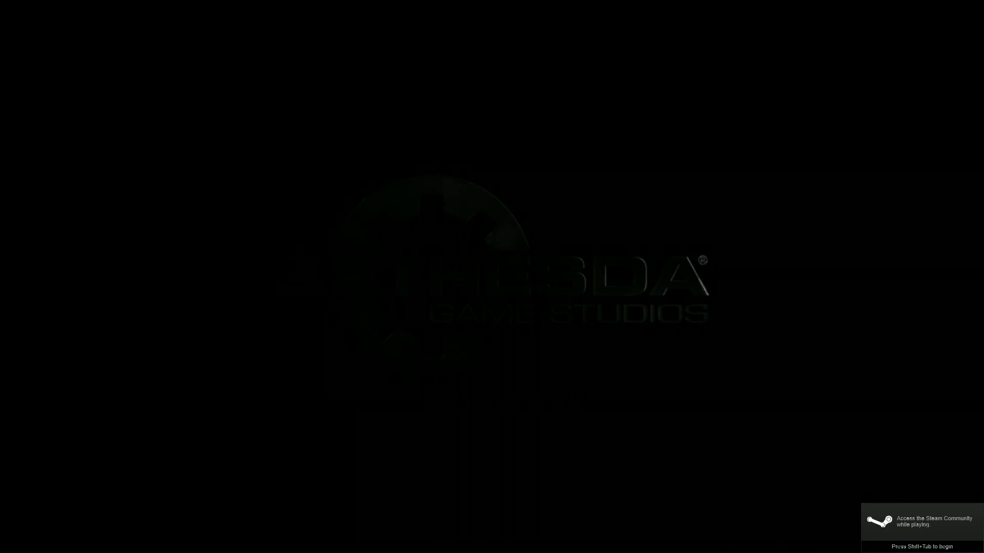
{"action": "left_click", "coordinate": [922, 407]}
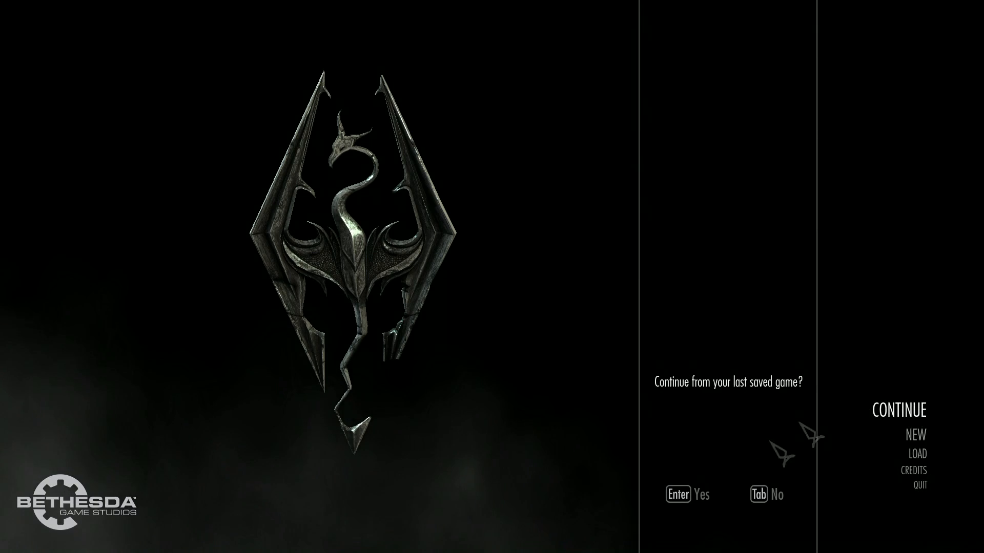
{"action": "left_click", "coordinate": [701, 495]}
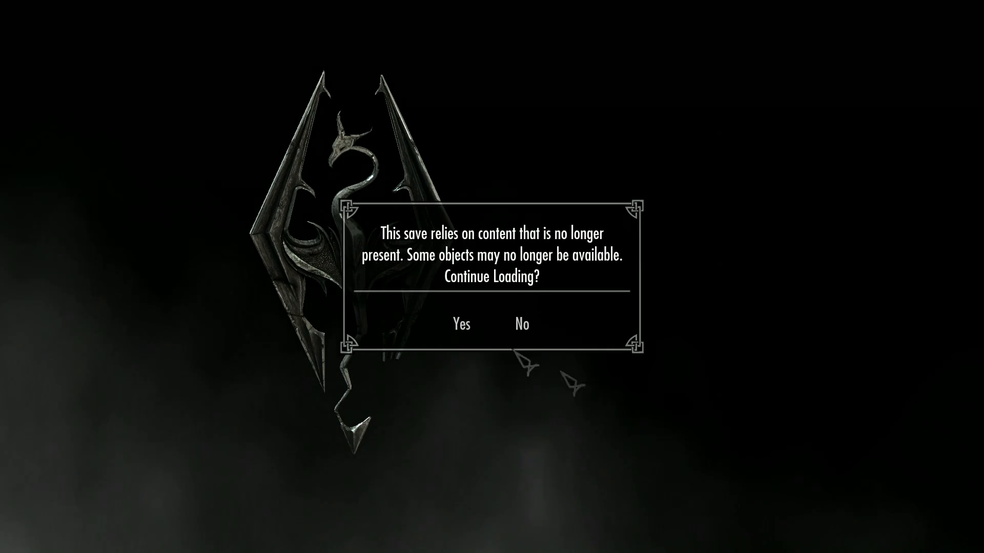
{"action": "left_click", "coordinate": [461, 324]}
{"action": "left_click", "coordinate": [461, 323]}
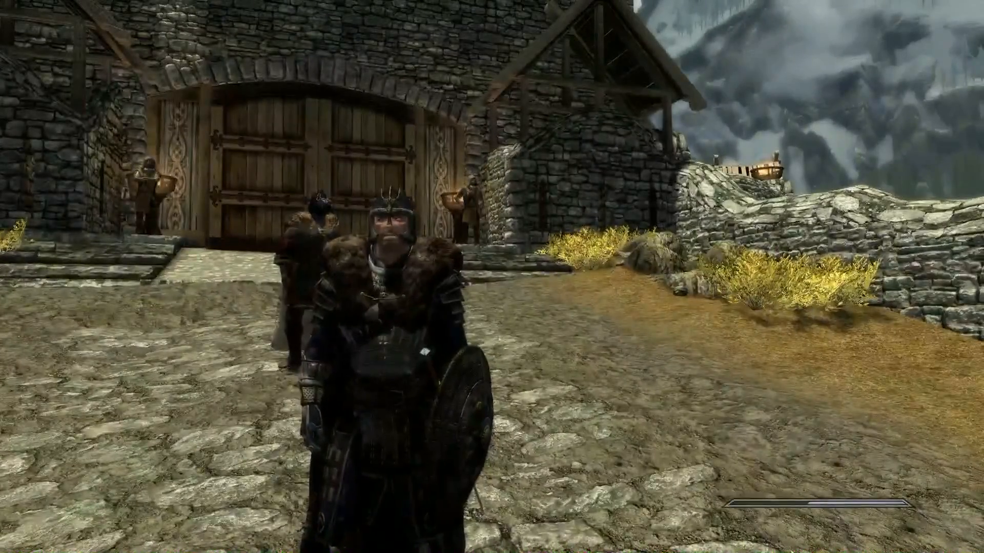
Quit Skyrim to the desktop without saving.
{"action": "key", "text": "Escape"}
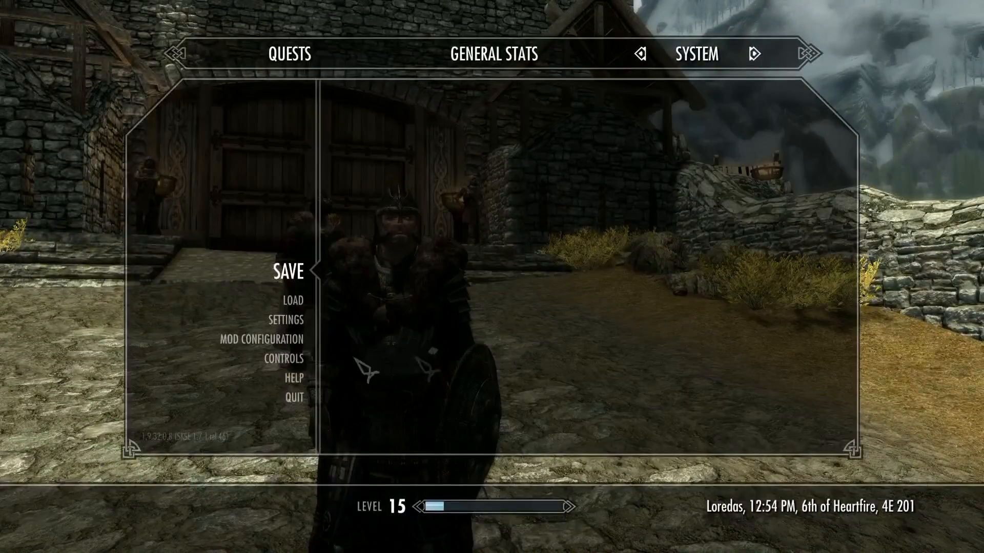
{"action": "left_click", "coordinate": [295, 400]}
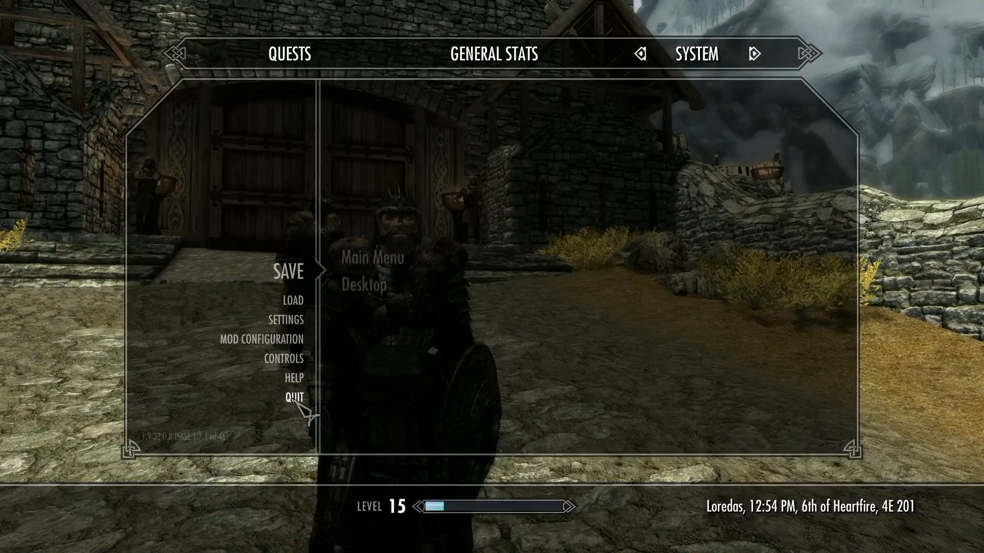
{"action": "left_click", "coordinate": [378, 286]}
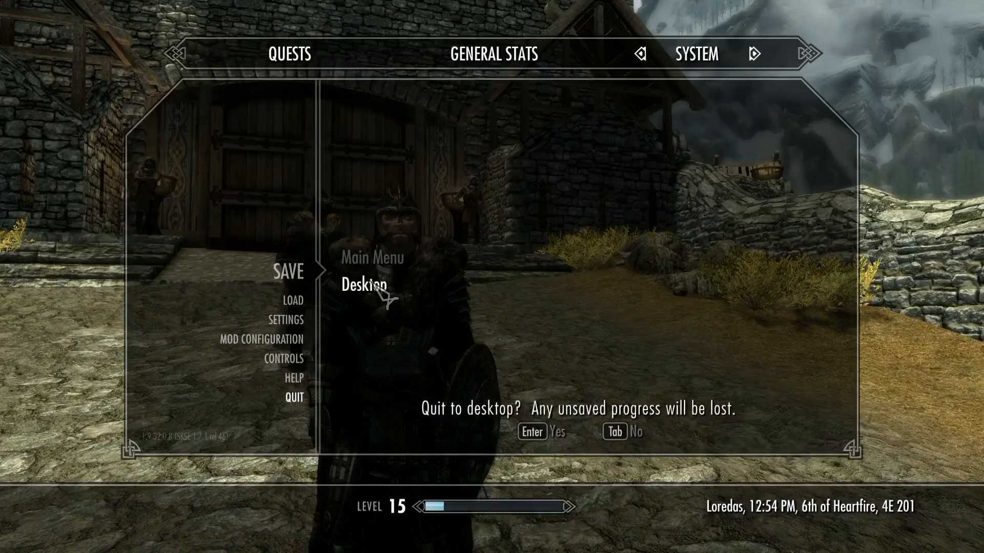
{"action": "left_click", "coordinate": [564, 435]}
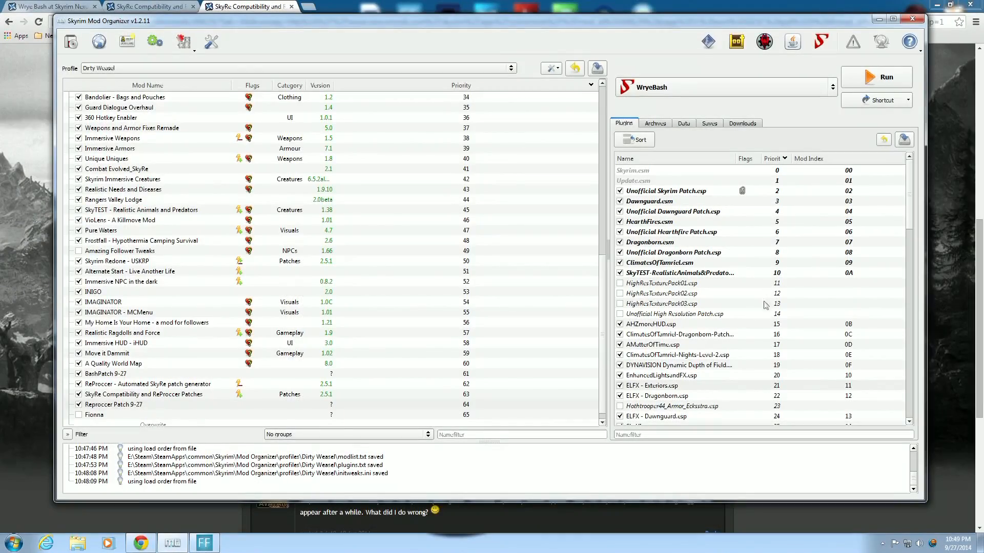
Look over the finished plugin and mod lists, and minimize Mod Organizer and the browser to show the desktop.
{"action": "left_click_drag", "start_coordinate": [911, 221], "coordinate": [911, 363]}
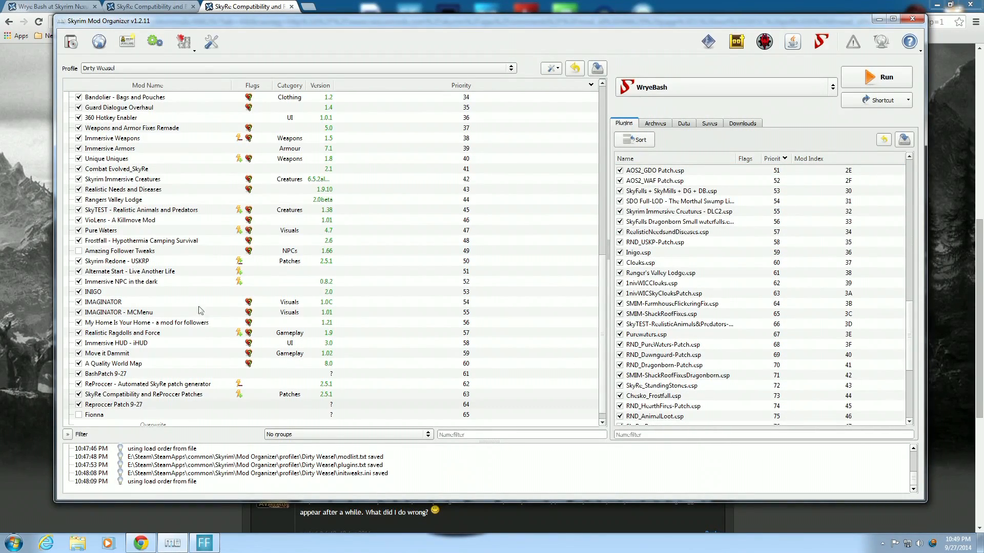
{"action": "mouse_move", "coordinate": [597, 337]}
{"action": "left_mouse_down"}
{"action": "mouse_move", "coordinate": [606, 167]}
{"action": "mouse_move", "coordinate": [605, 333]}
{"action": "left_mouse_up"}
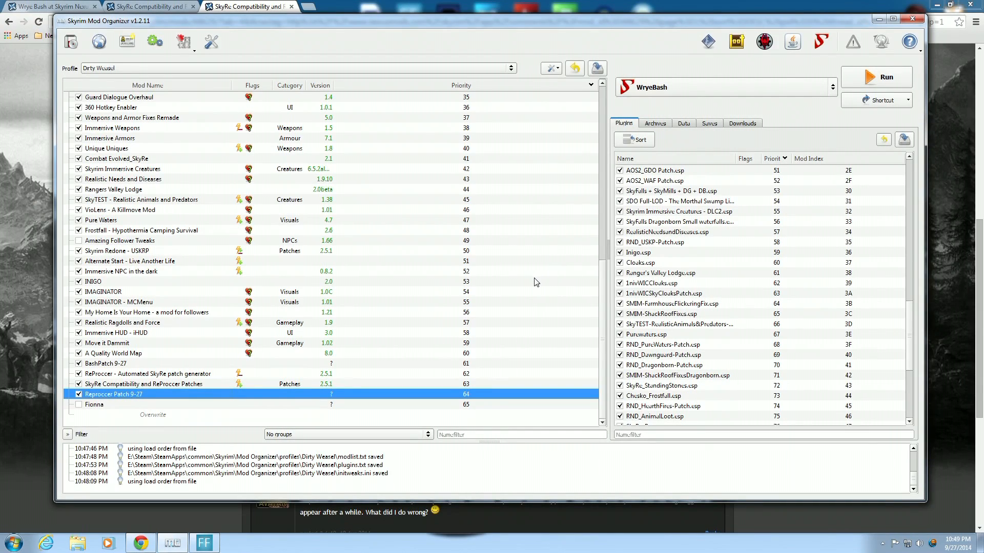
{"action": "left_click", "coordinate": [878, 20]}
{"action": "left_click", "coordinate": [936, 5]}
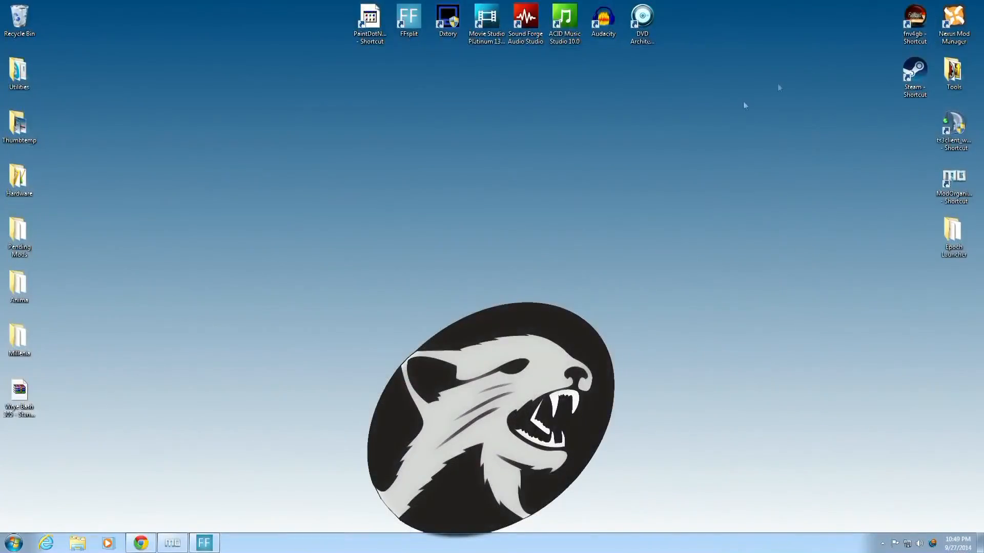